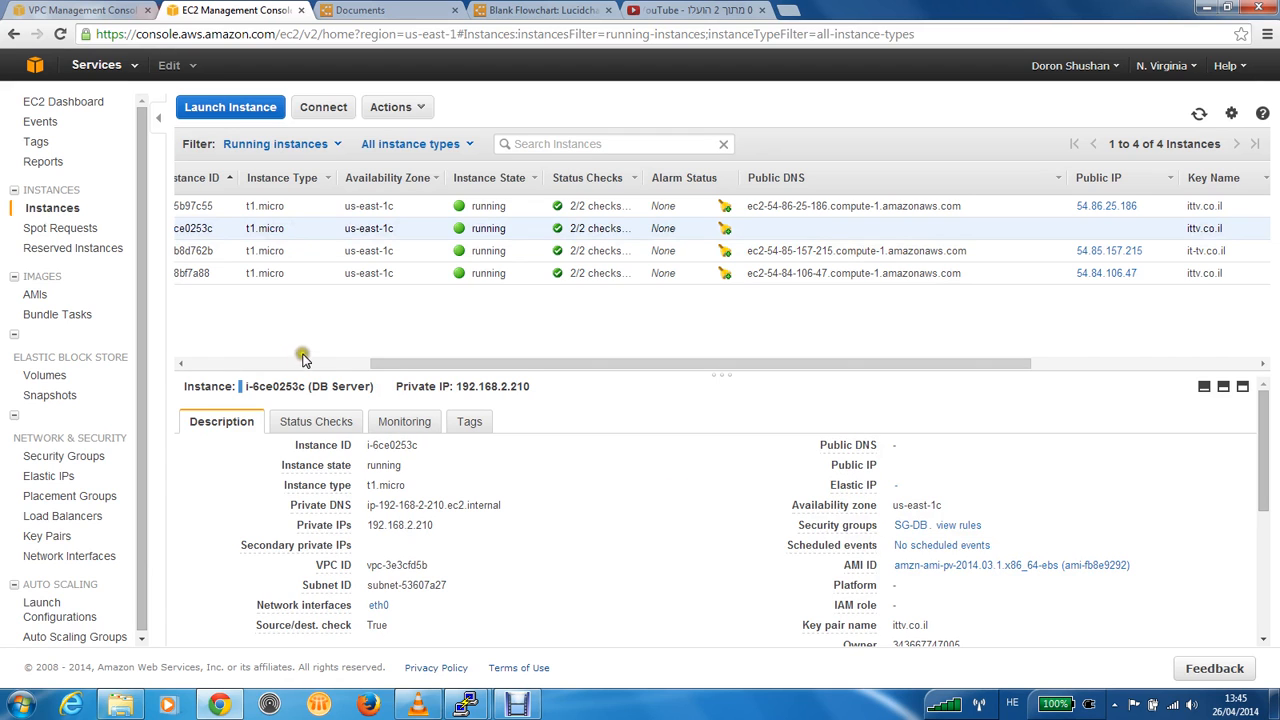
Select the Web Server instance and examine its private IP and Elastic IP in the instance description
{"action": "left_click", "coordinate": [264, 365]}
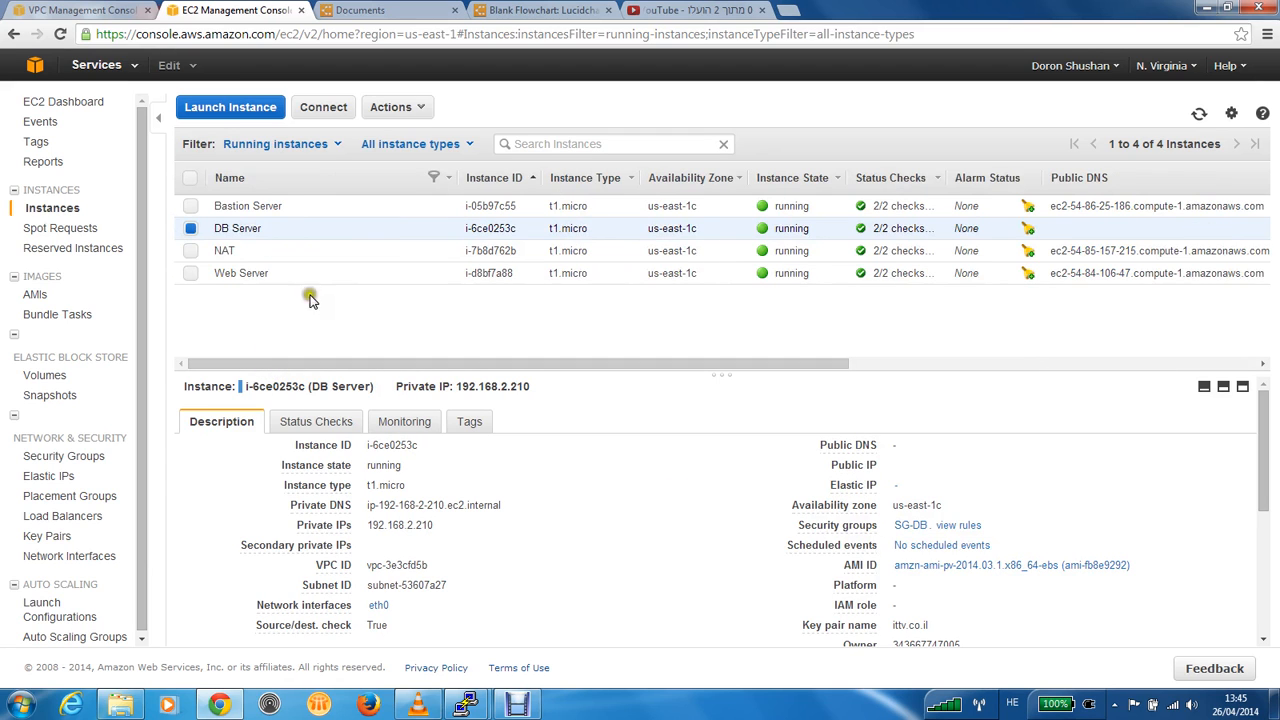
{"action": "left_click", "coordinate": [222, 274]}
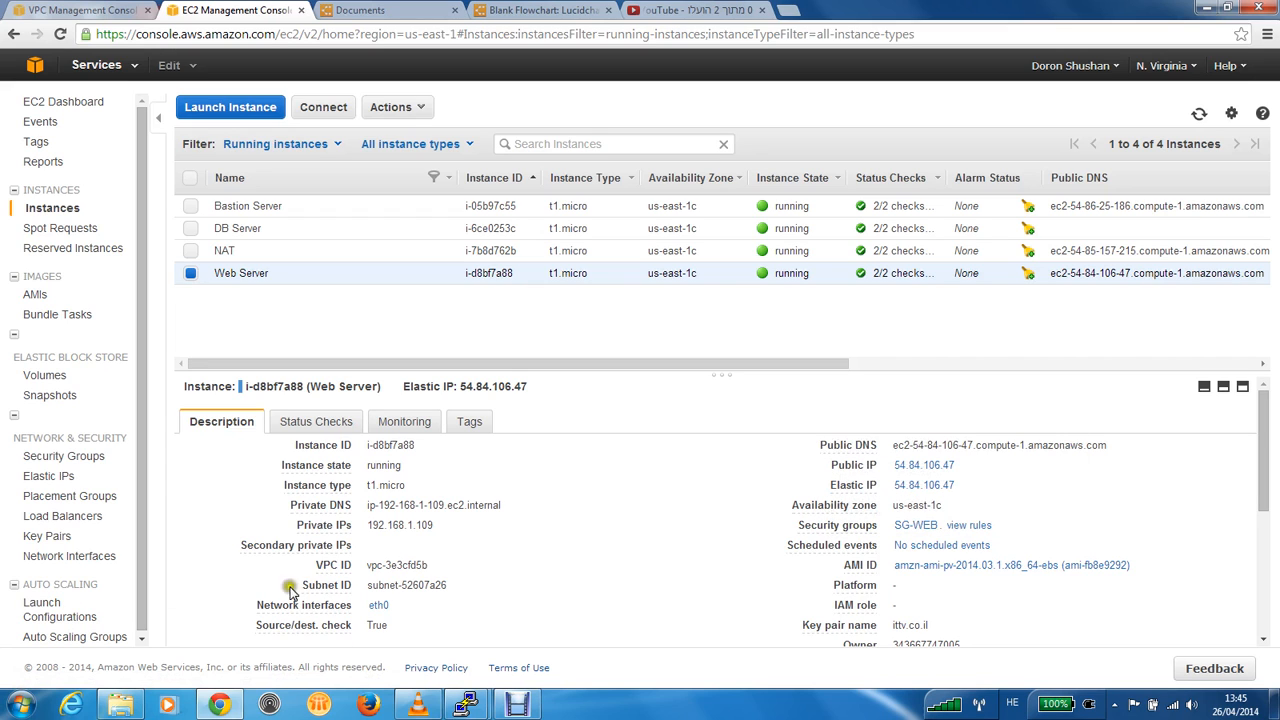
{"action": "left_click_drag", "start_coordinate": [441, 527], "coordinate": [371, 525]}
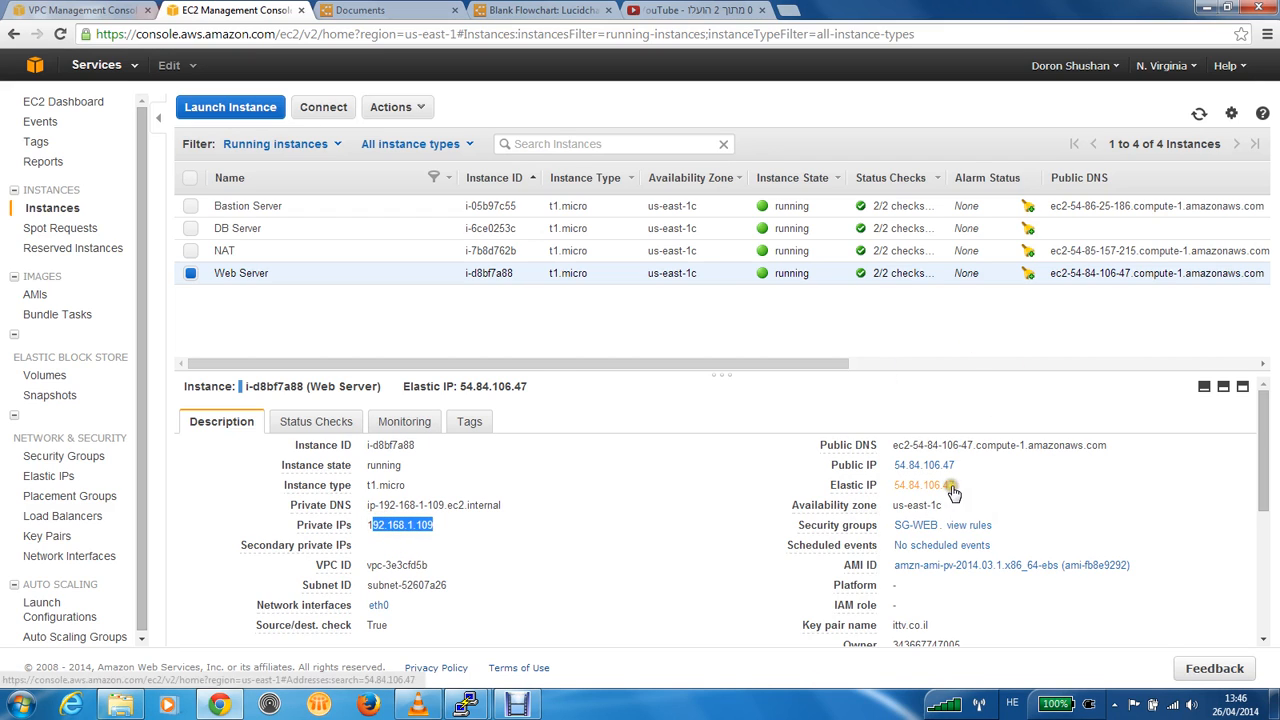
{"action": "left_click_drag", "start_coordinate": [956, 488], "coordinate": [680, 457]}
{"action": "left_click", "coordinate": [651, 463]}
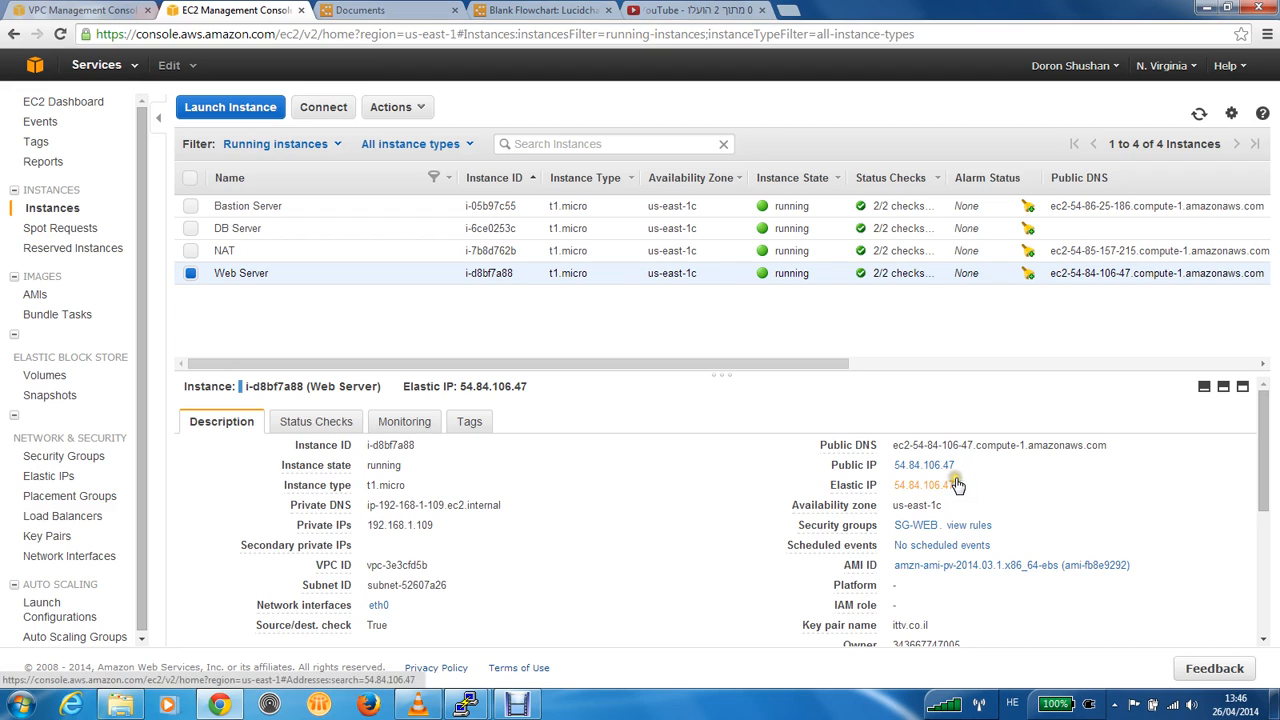
Compare the Web Server instance's public IP with its Elastic IP in the description
{"action": "left_click_drag", "start_coordinate": [957, 485], "coordinate": [899, 487]}
{"action": "left_click_drag", "start_coordinate": [956, 488], "coordinate": [886, 490]}
{"action": "left_click_drag", "start_coordinate": [958, 468], "coordinate": [892, 469]}
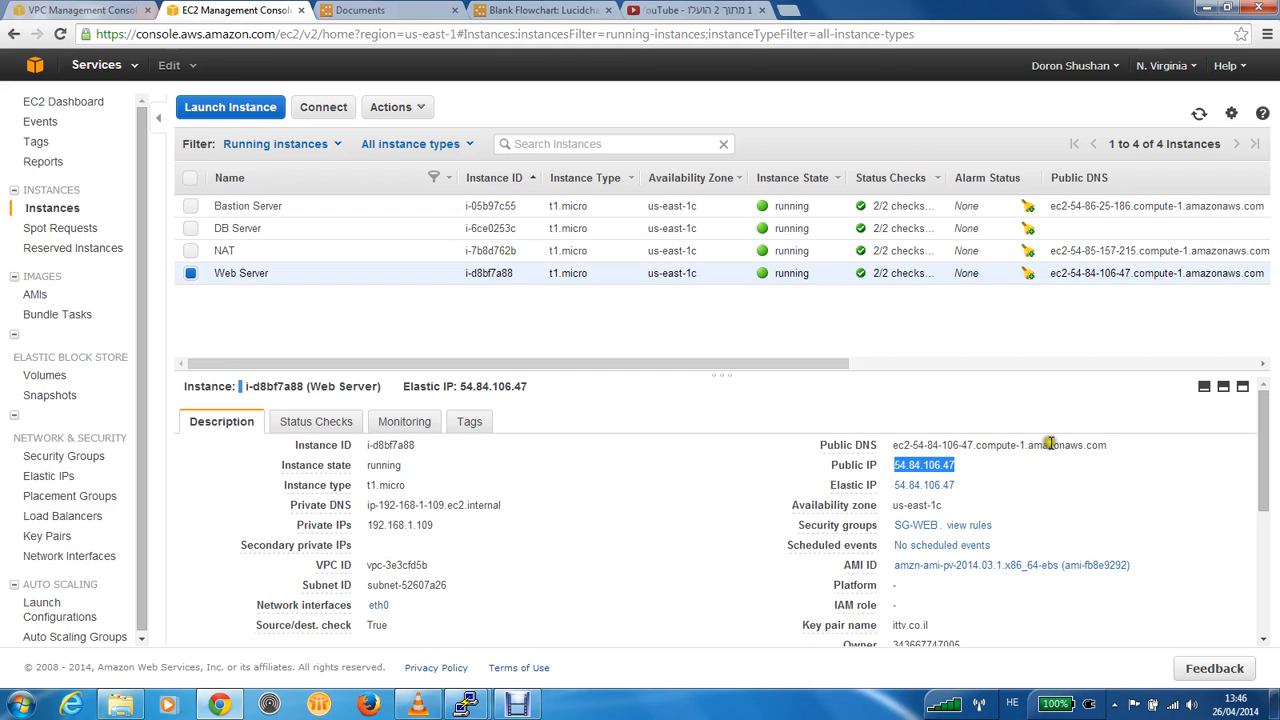
{"action": "mouse_move", "coordinate": [882, 494]}
{"action": "left_click_drag", "start_coordinate": [970, 488], "coordinate": [895, 488]}
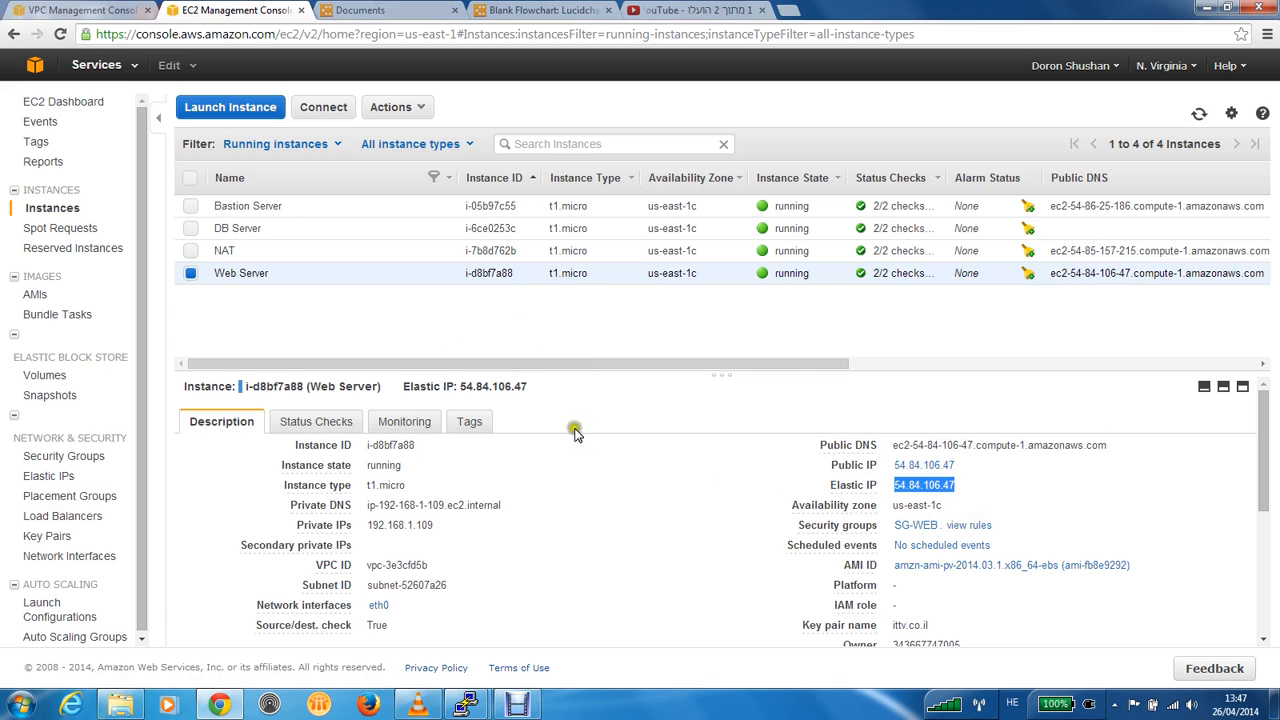
{"action": "left_click", "coordinate": [957, 489]}
{"action": "left_click_drag", "start_coordinate": [957, 489], "coordinate": [893, 486]}
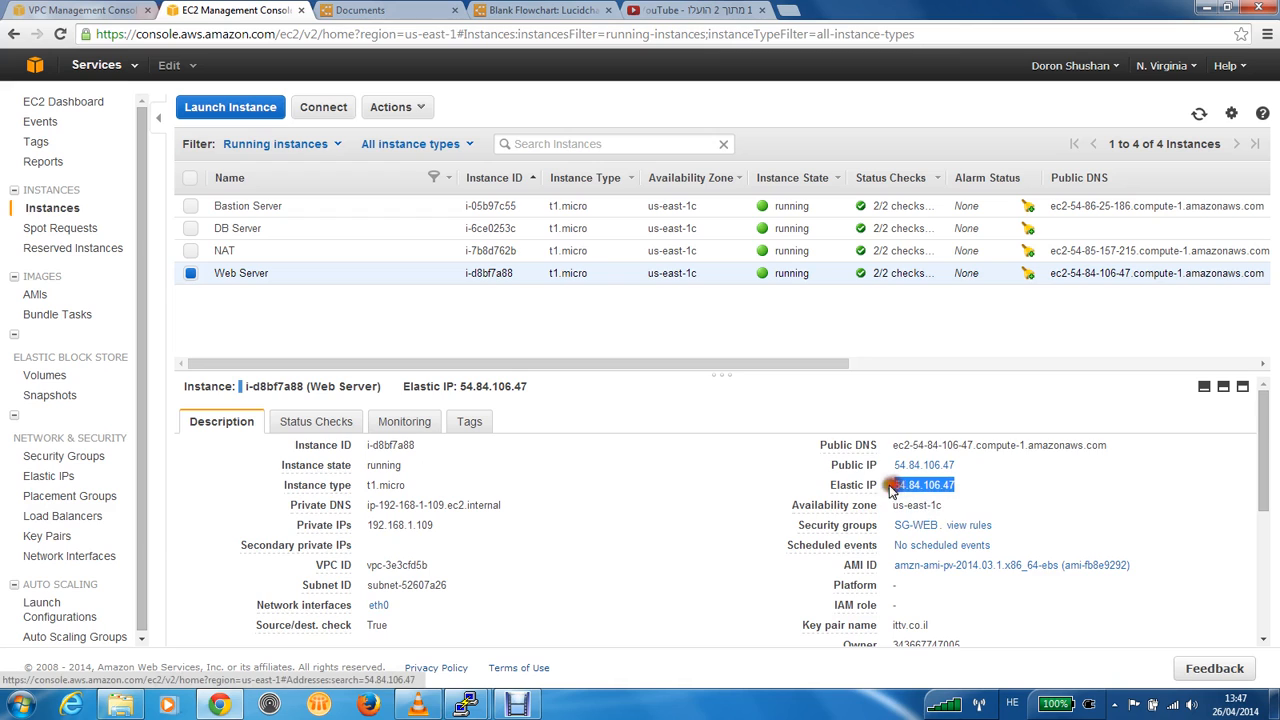
{"action": "left_click", "coordinate": [775, 491]}
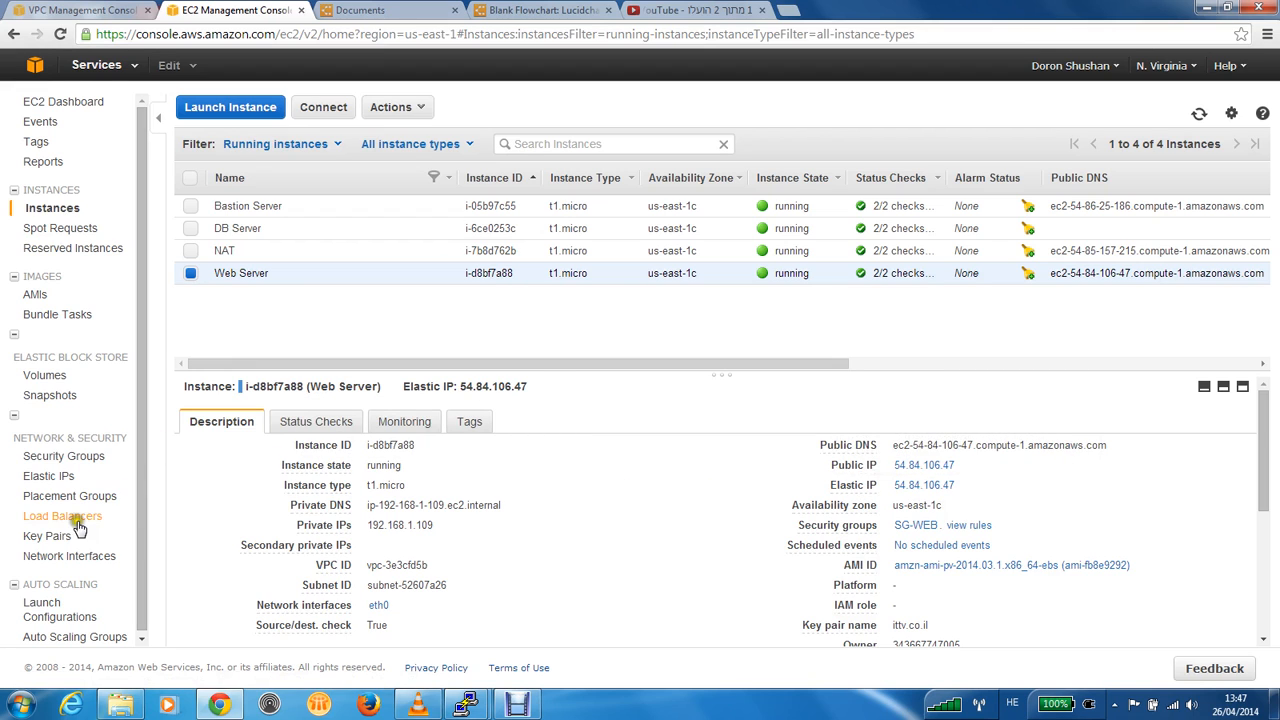
Allocate a new Elastic IP address for use in VPC
{"action": "left_click", "coordinate": [61, 481]}
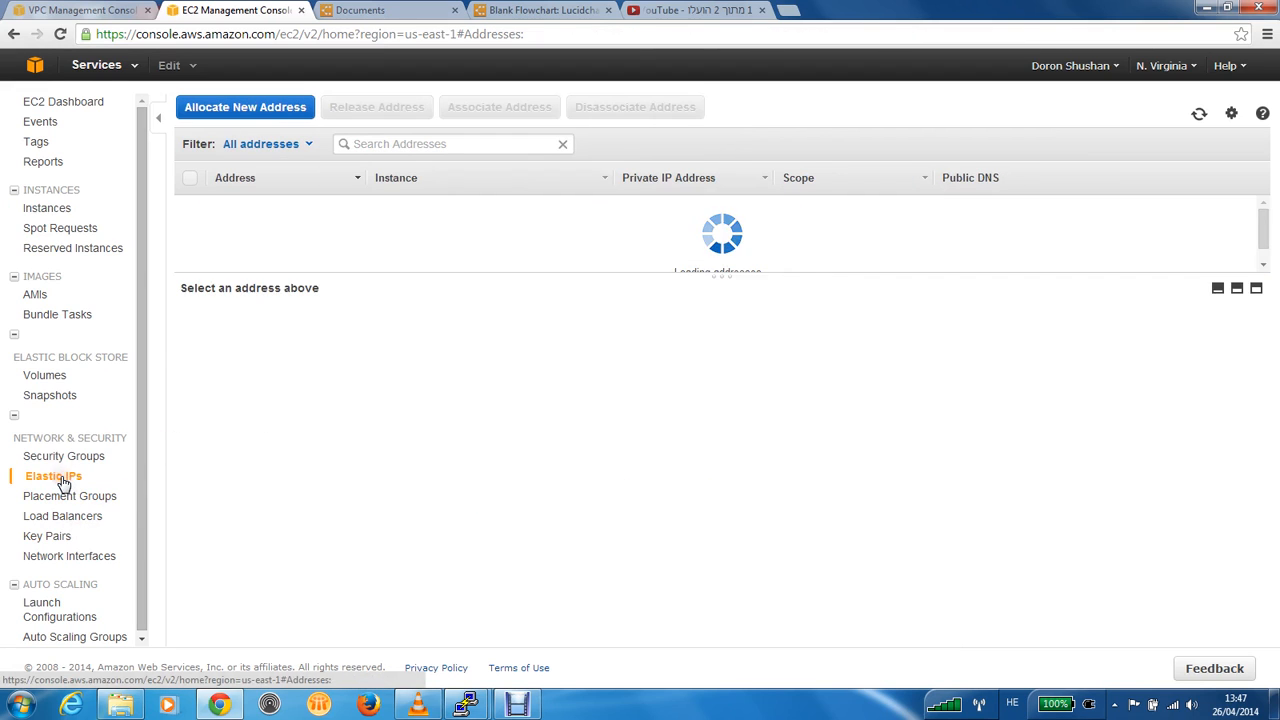
{"action": "left_click", "coordinate": [247, 118]}
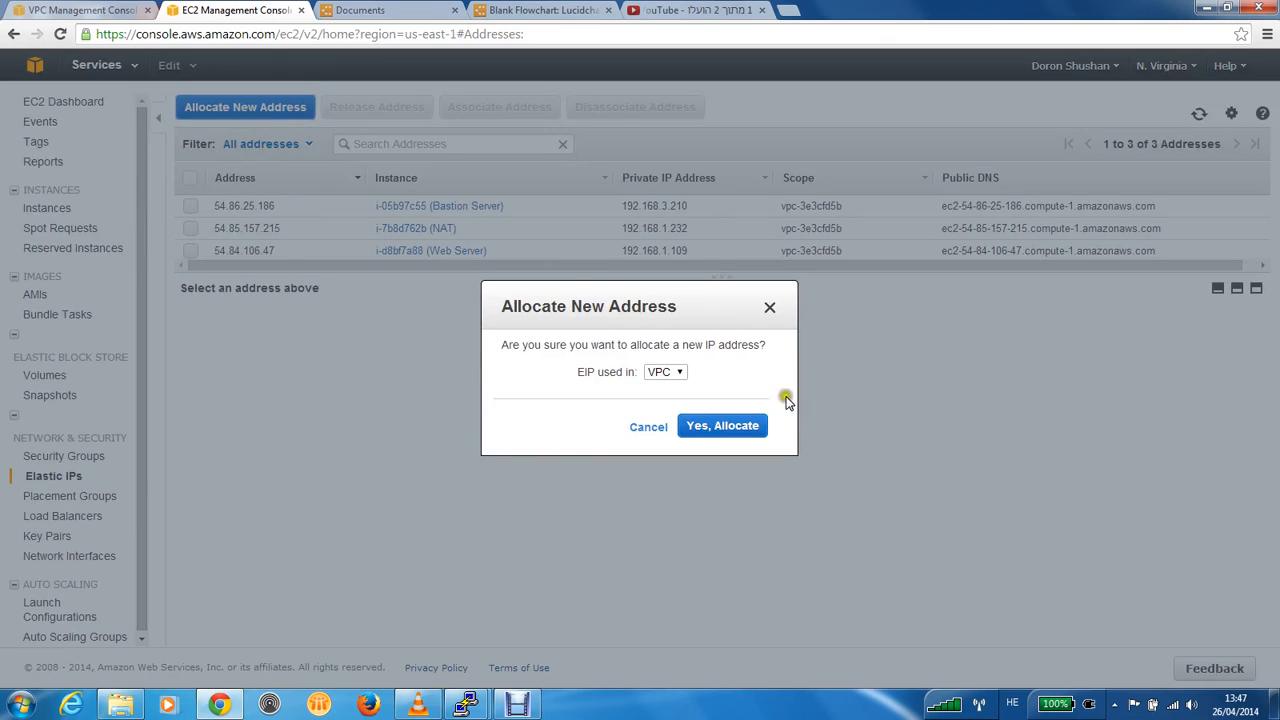
{"action": "left_click", "coordinate": [676, 375]}
{"action": "left_click", "coordinate": [664, 401]}
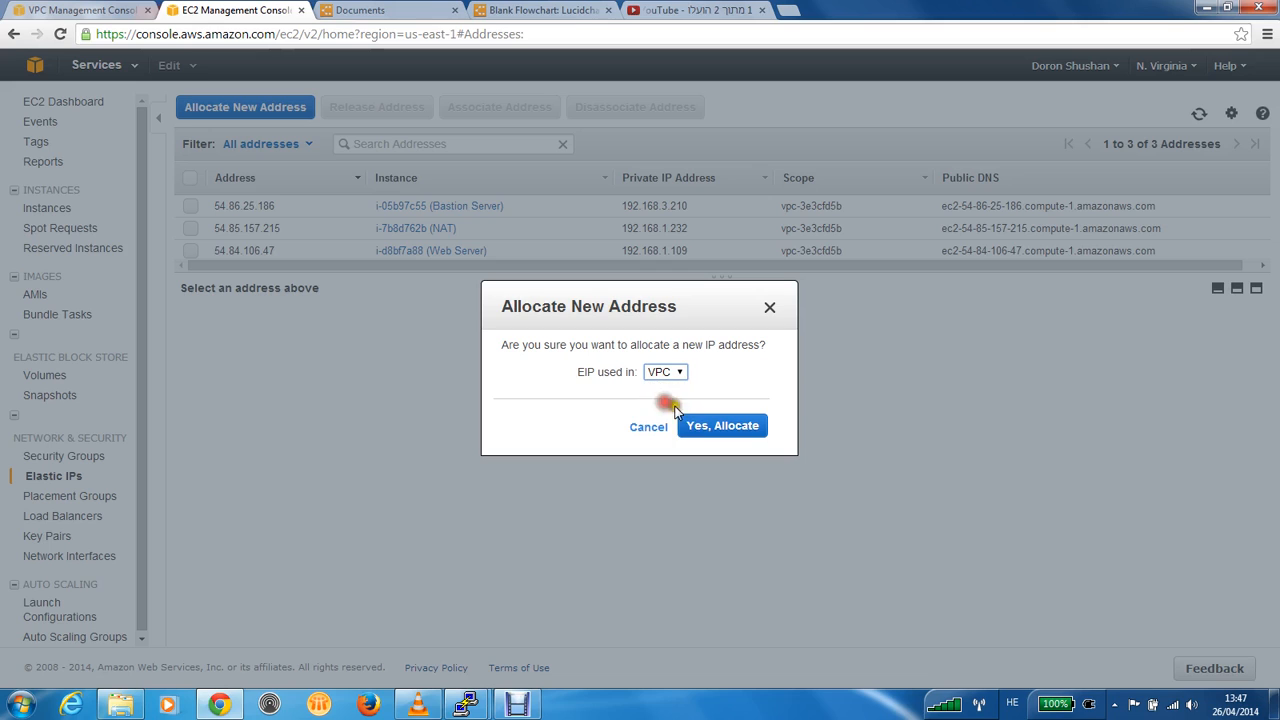
{"action": "left_click", "coordinate": [725, 437]}
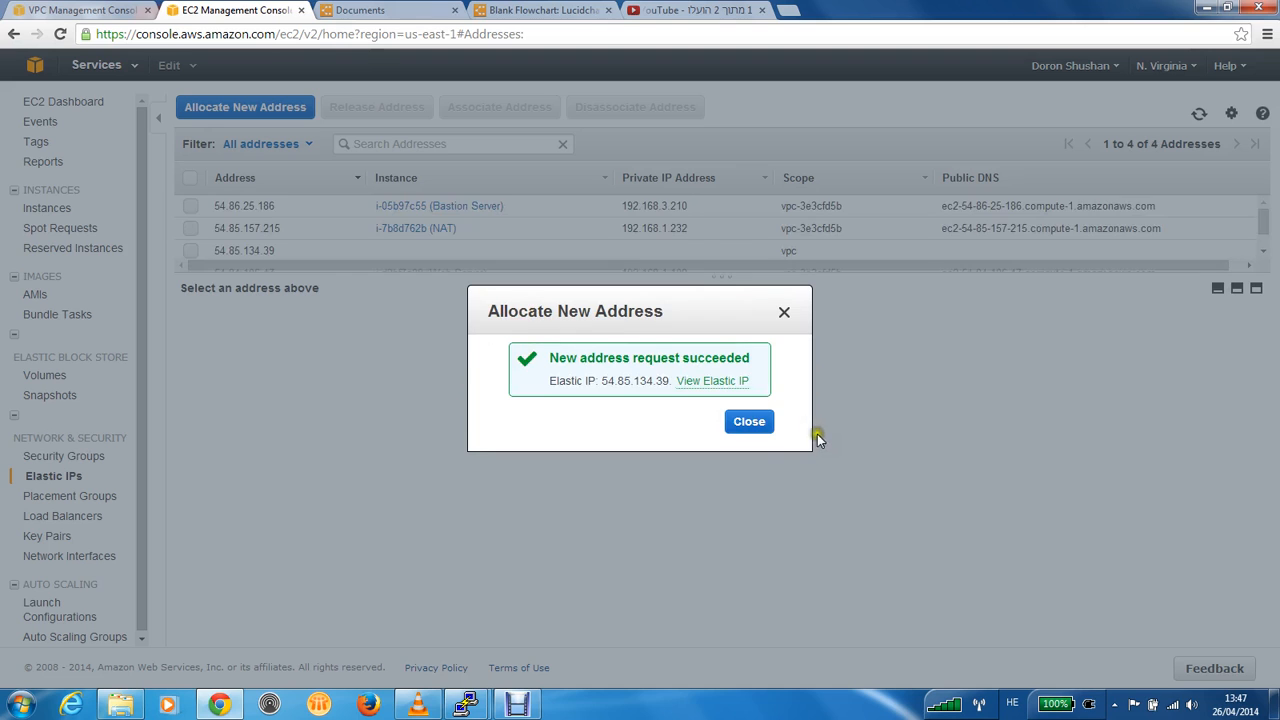
{"action": "left_click", "coordinate": [749, 421]}
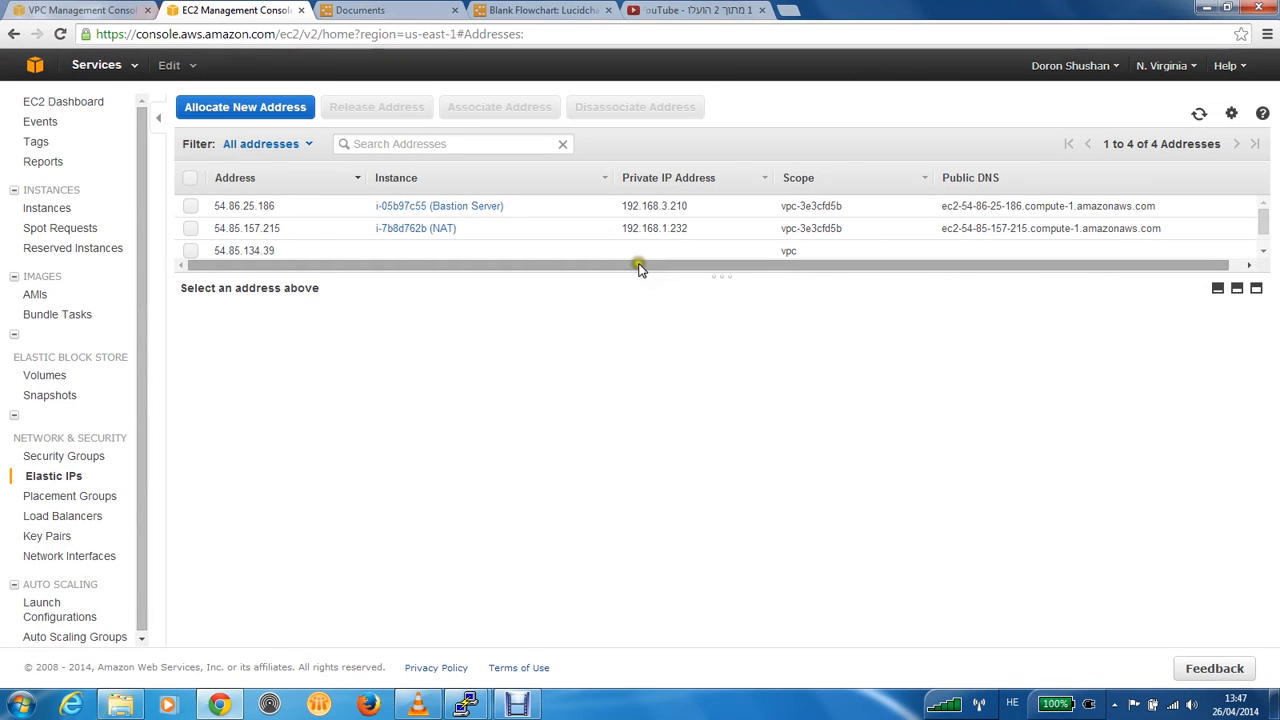
Select the unassigned Elastic IP 54.85.134.39 and examine which instances it can be associated with, without associating it
{"action": "left_click_drag", "start_coordinate": [626, 272], "coordinate": [588, 382]}
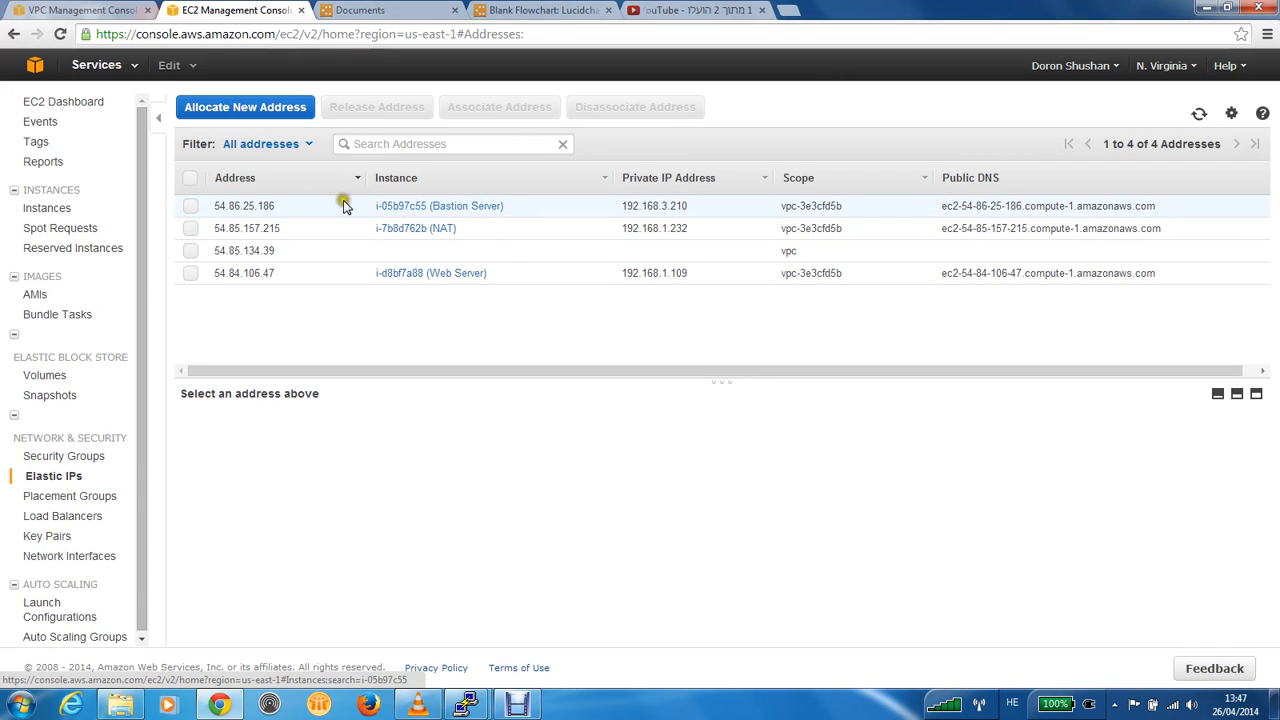
{"action": "left_click", "coordinate": [190, 251]}
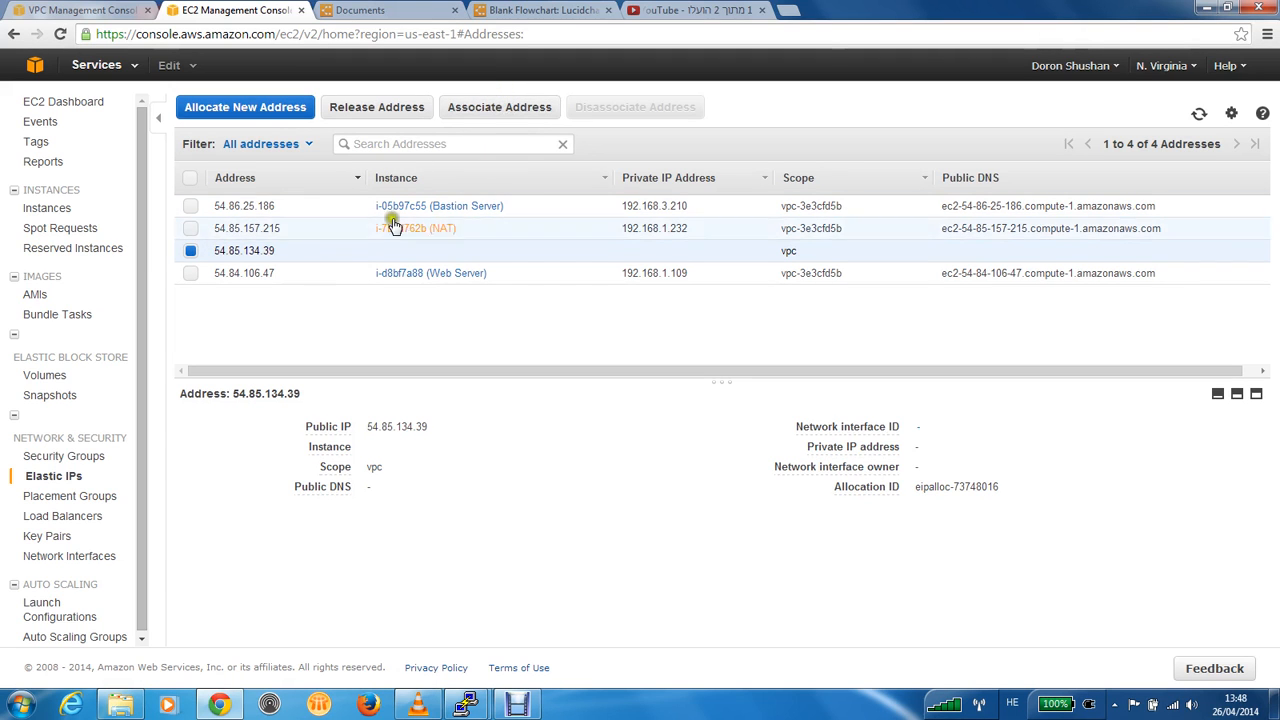
{"action": "left_click", "coordinate": [493, 108]}
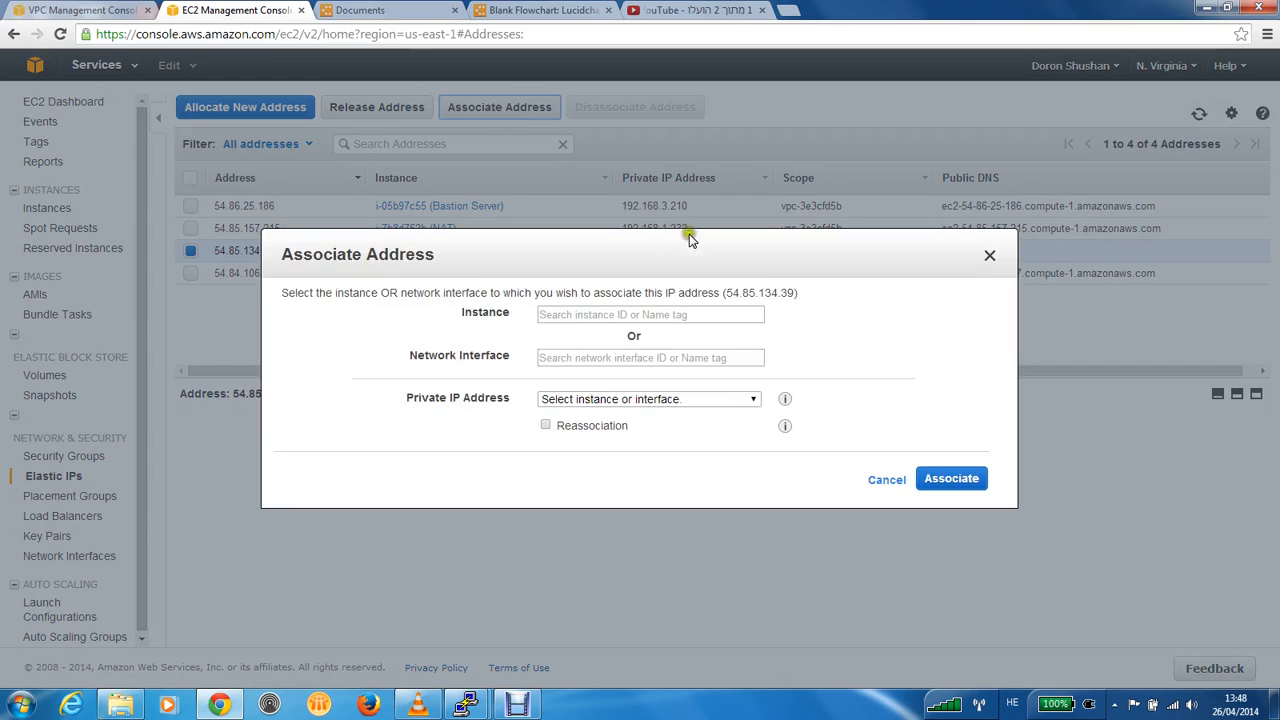
{"action": "left_click", "coordinate": [737, 316]}
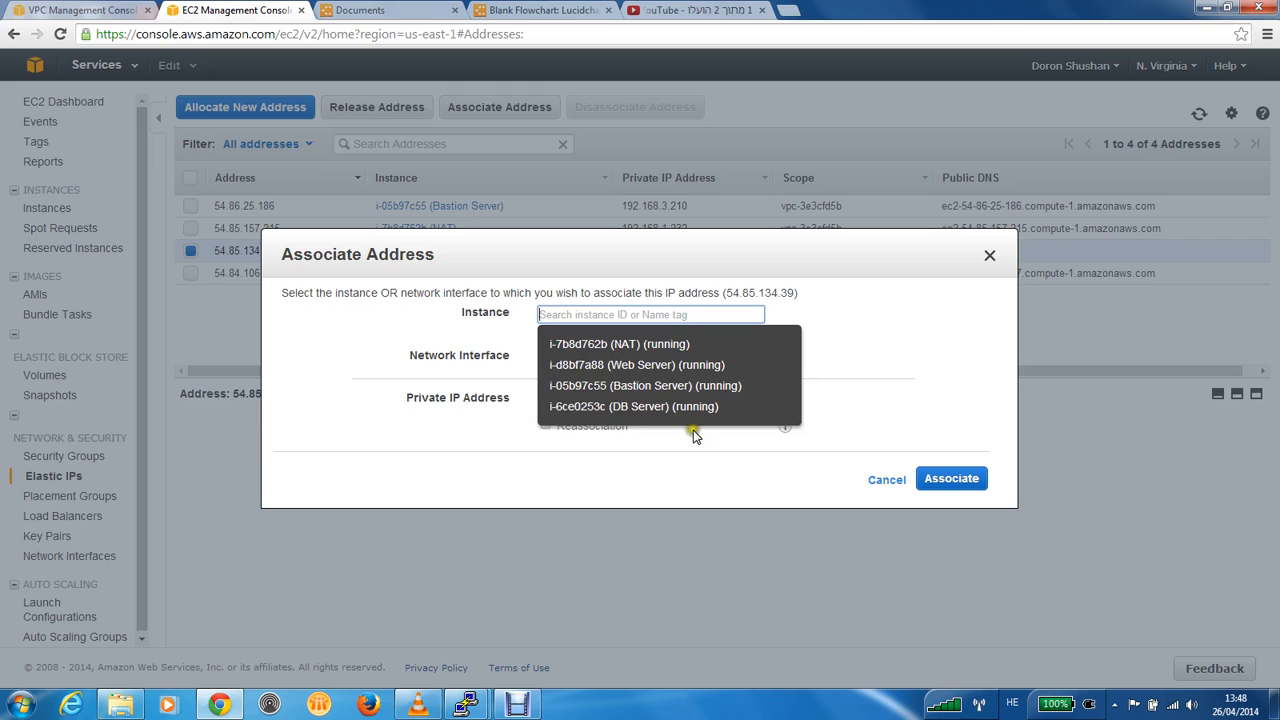
{"action": "left_click", "coordinate": [830, 478]}
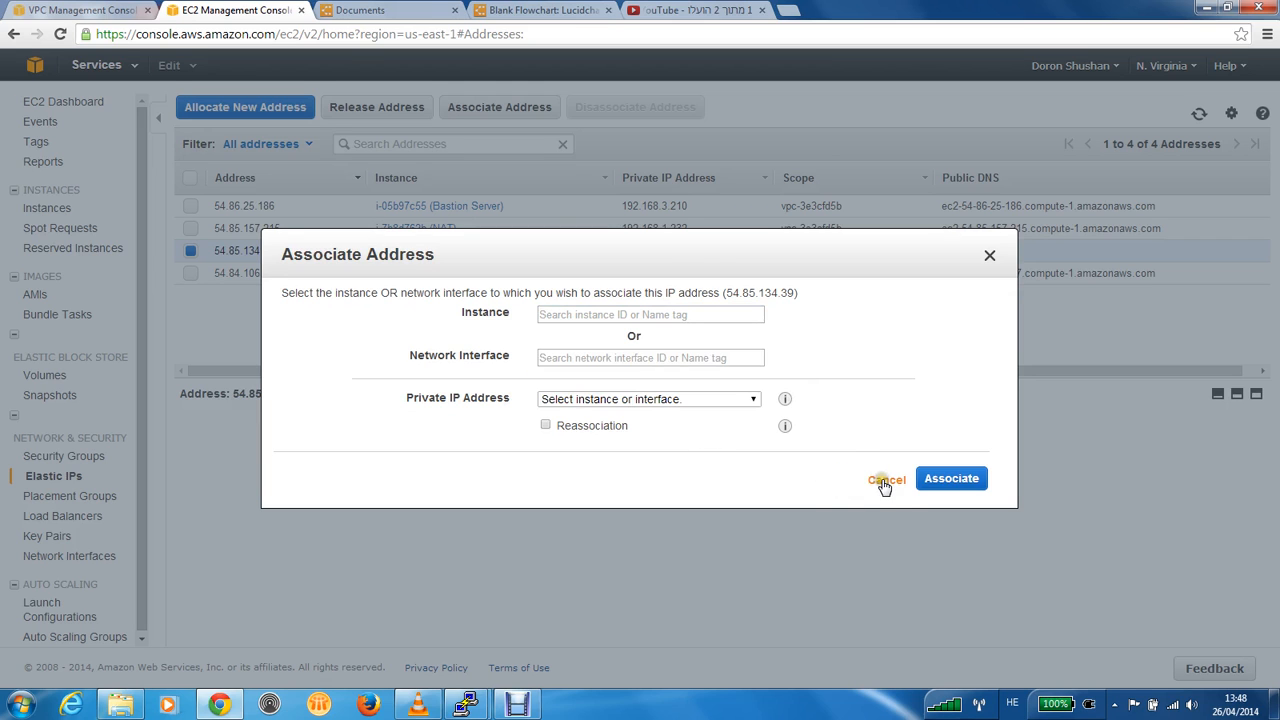
{"action": "left_click", "coordinate": [884, 482]}
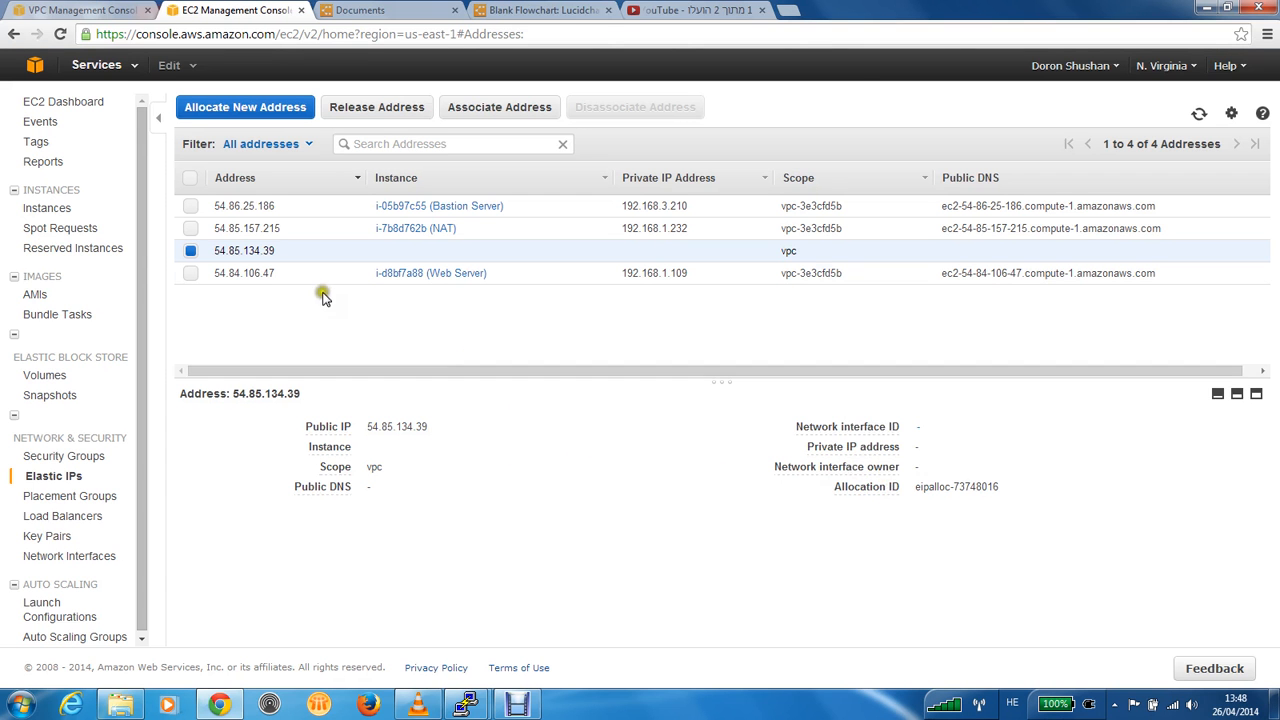
Release the unassociated Elastic IP address 54.85.134.39
{"action": "left_click", "coordinate": [289, 272]}
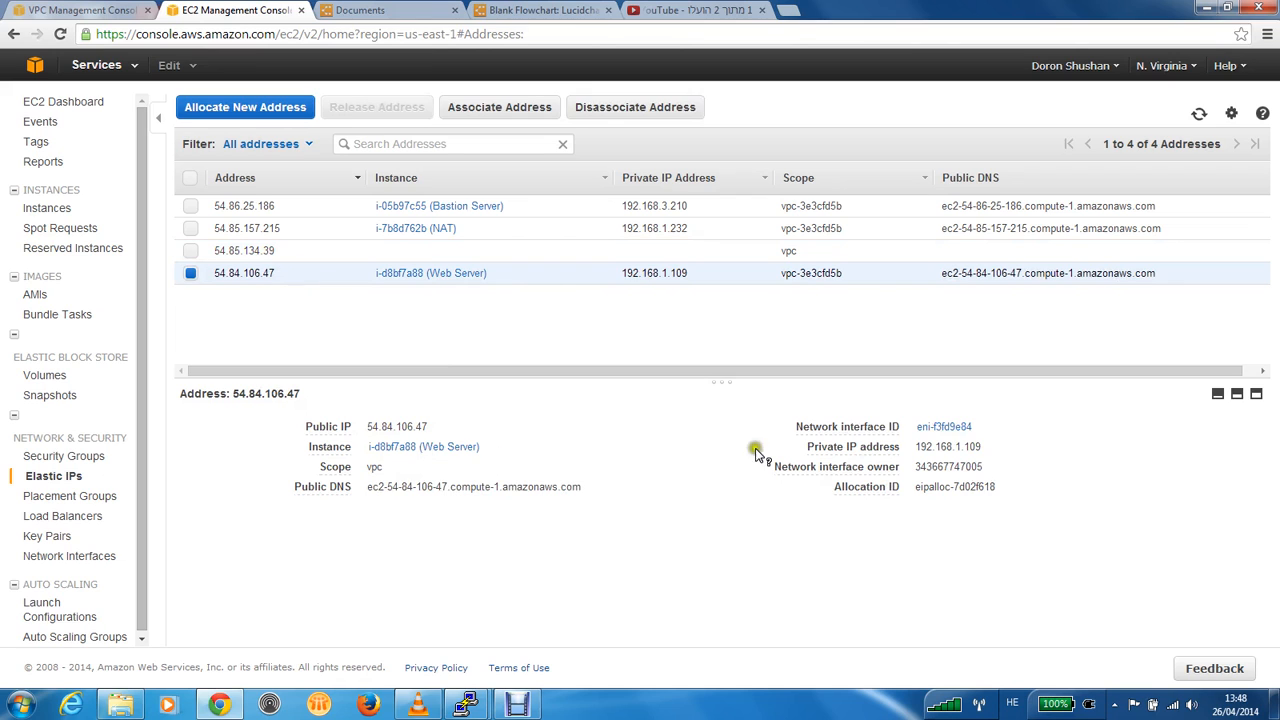
{"action": "left_click", "coordinate": [190, 250]}
{"action": "left_click", "coordinate": [190, 273]}
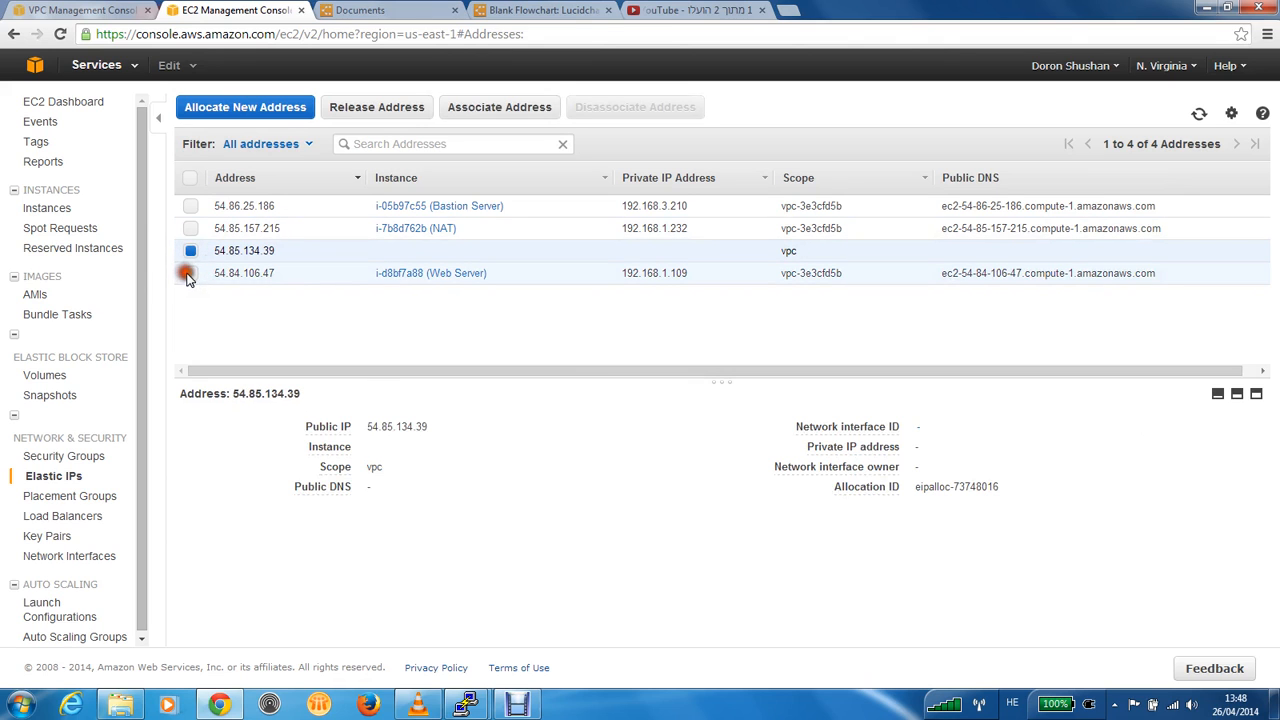
{"action": "left_click", "coordinate": [371, 112]}
{"action": "left_click", "coordinate": [695, 433]}
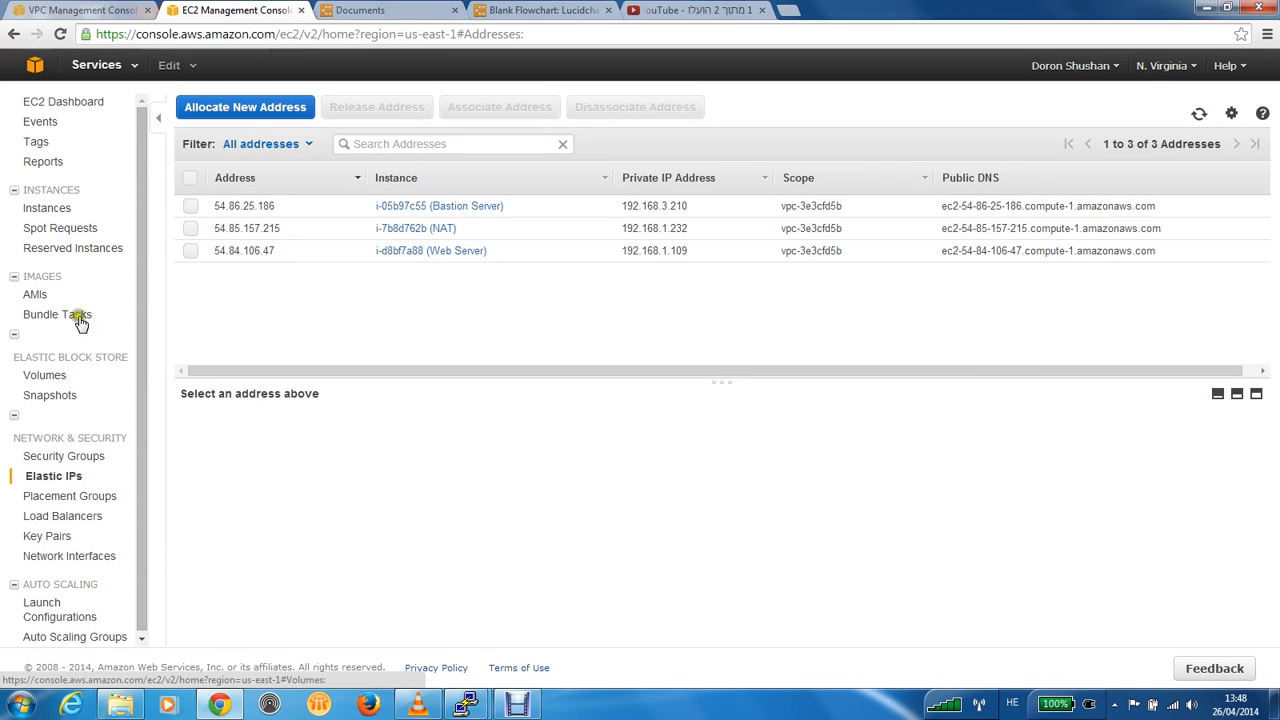
Return to the instances list and examine the Web Server instance's VPC ID and Elastic IP
{"action": "left_click", "coordinate": [46, 207]}
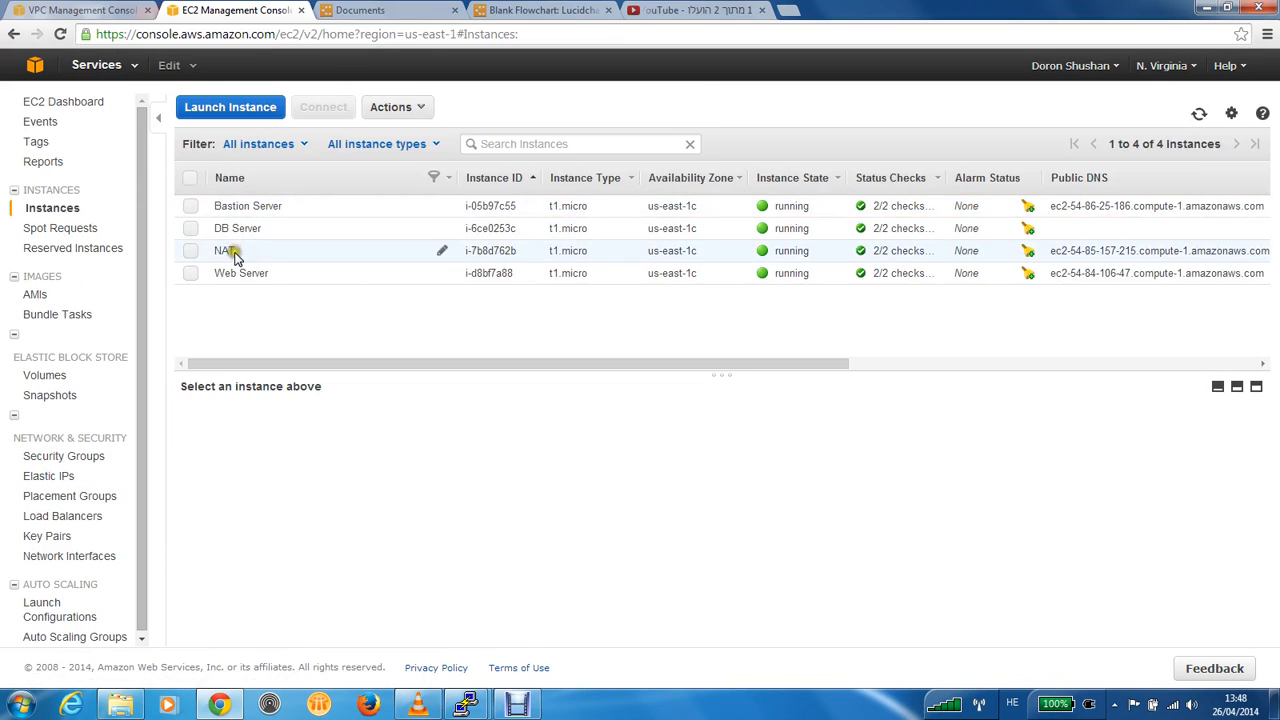
{"action": "left_click", "coordinate": [196, 285]}
{"action": "left_click", "coordinate": [193, 279]}
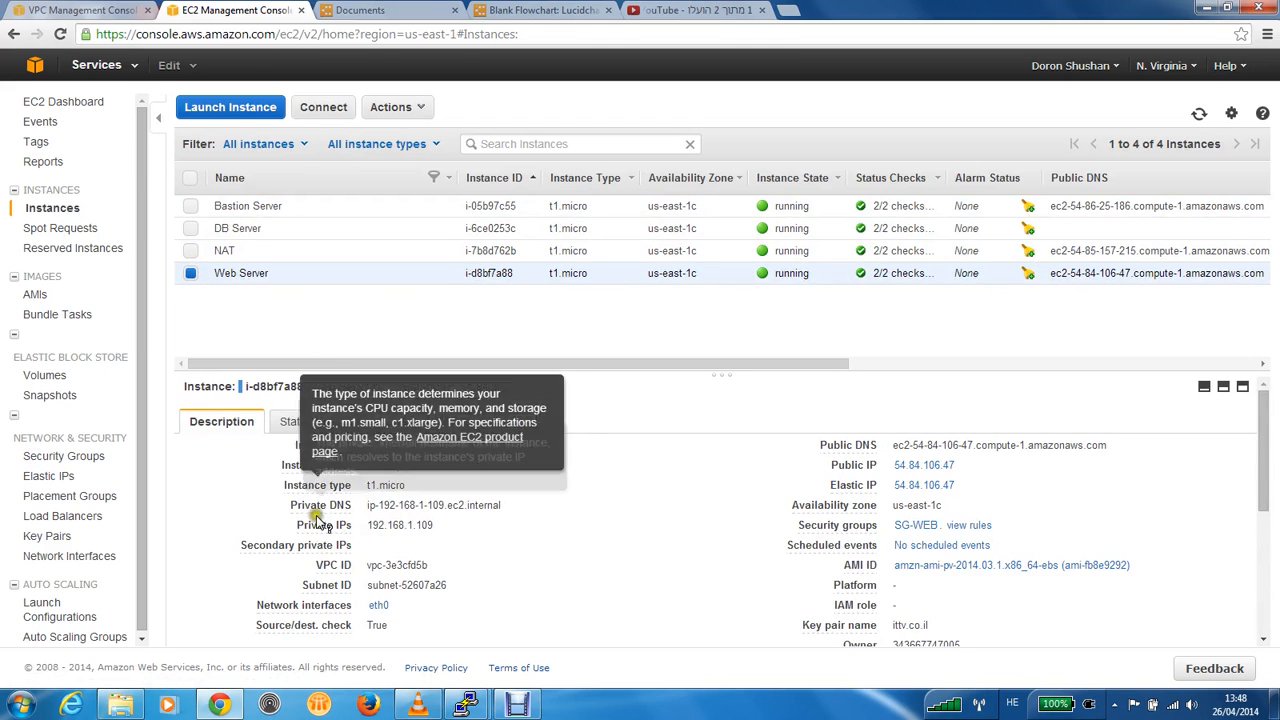
{"action": "left_click_drag", "start_coordinate": [424, 566], "coordinate": [363, 565]}
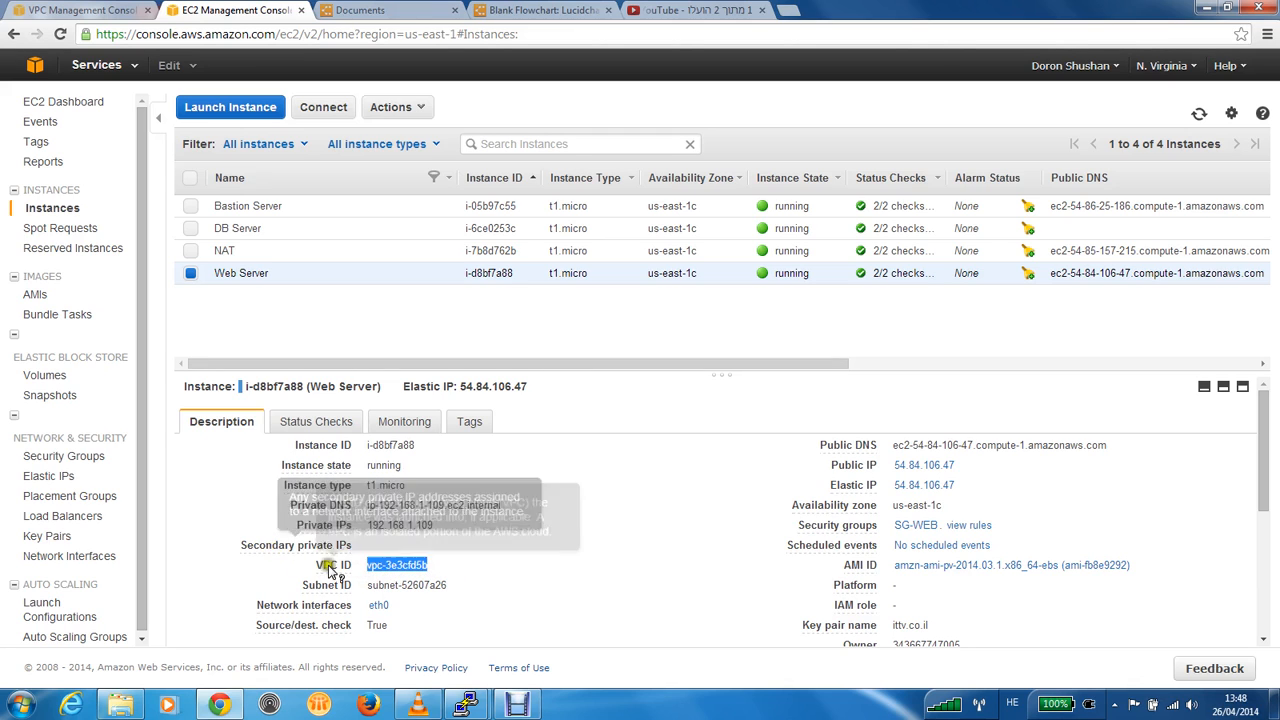
{"action": "mouse_move", "coordinate": [342, 565]}
{"action": "left_mouse_down"}
{"action": "mouse_move", "coordinate": [455, 583]}
{"action": "mouse_move", "coordinate": [460, 570]}
{"action": "mouse_move", "coordinate": [356, 565]}
{"action": "left_mouse_up"}
{"action": "left_click", "coordinate": [553, 528]}
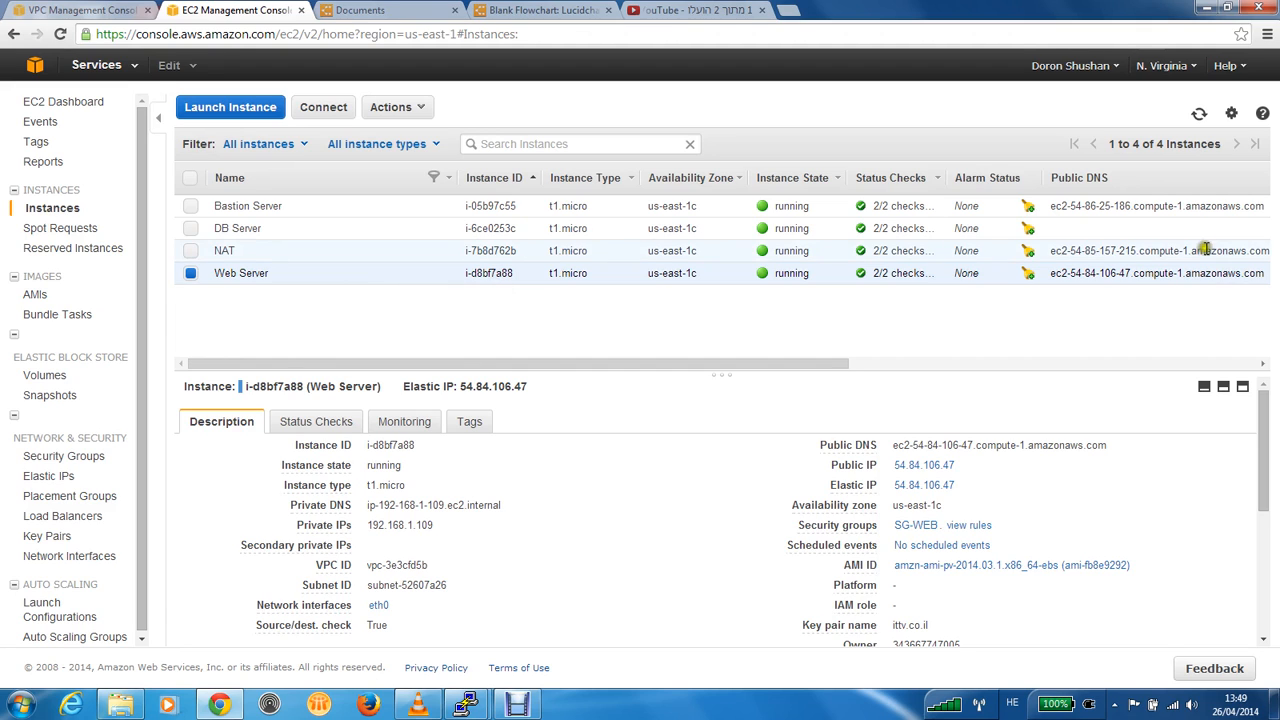
{"action": "left_click", "coordinate": [958, 488]}
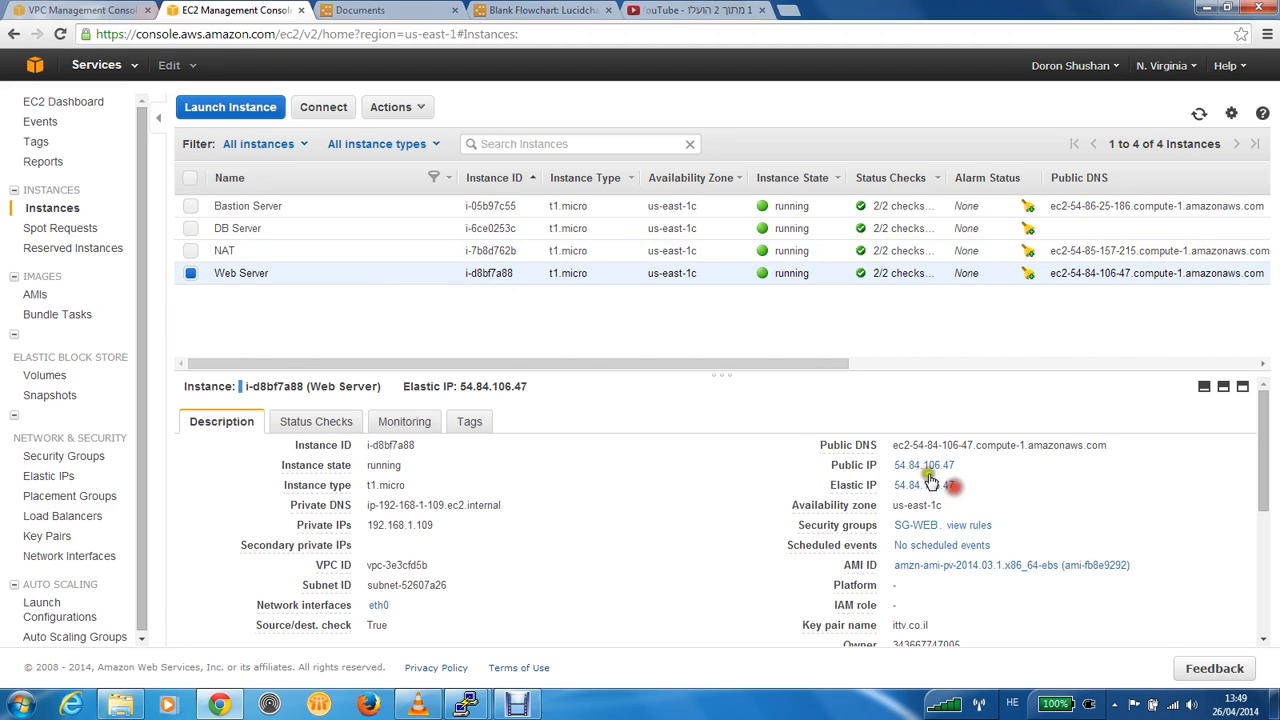
{"action": "left_click_drag", "start_coordinate": [958, 490], "coordinate": [897, 490]}
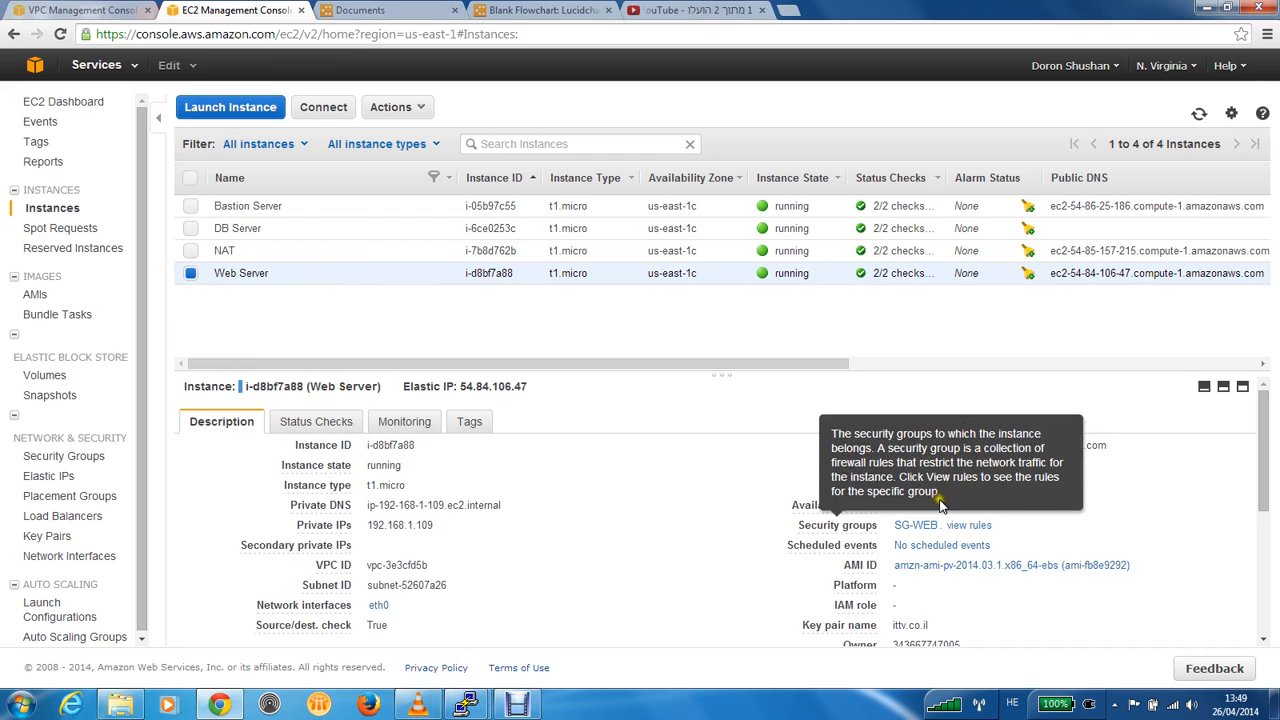
Copy the Web Server's Elastic IP 54.84.106.47, open it in a new browser tab and check the page's text
{"action": "double_click", "coordinate": [924, 485]}
{"action": "key", "text": "ctrl+c"}
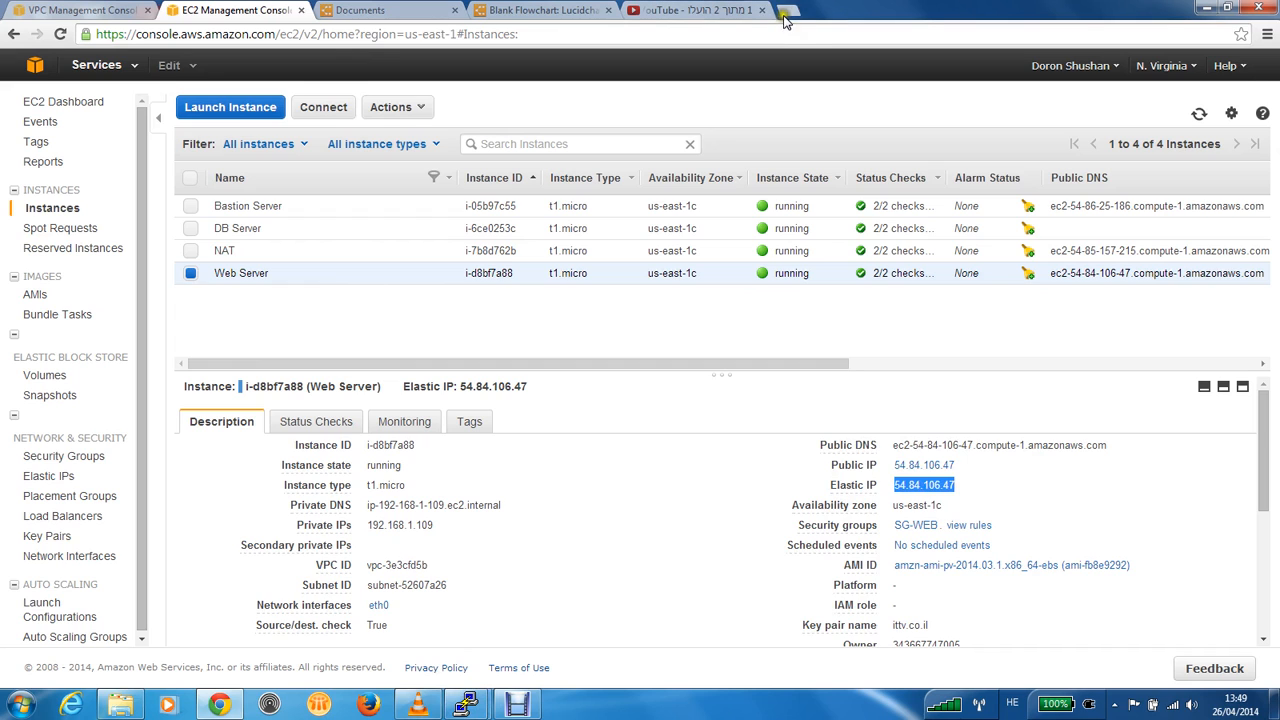
{"action": "left_click", "coordinate": [784, 14]}
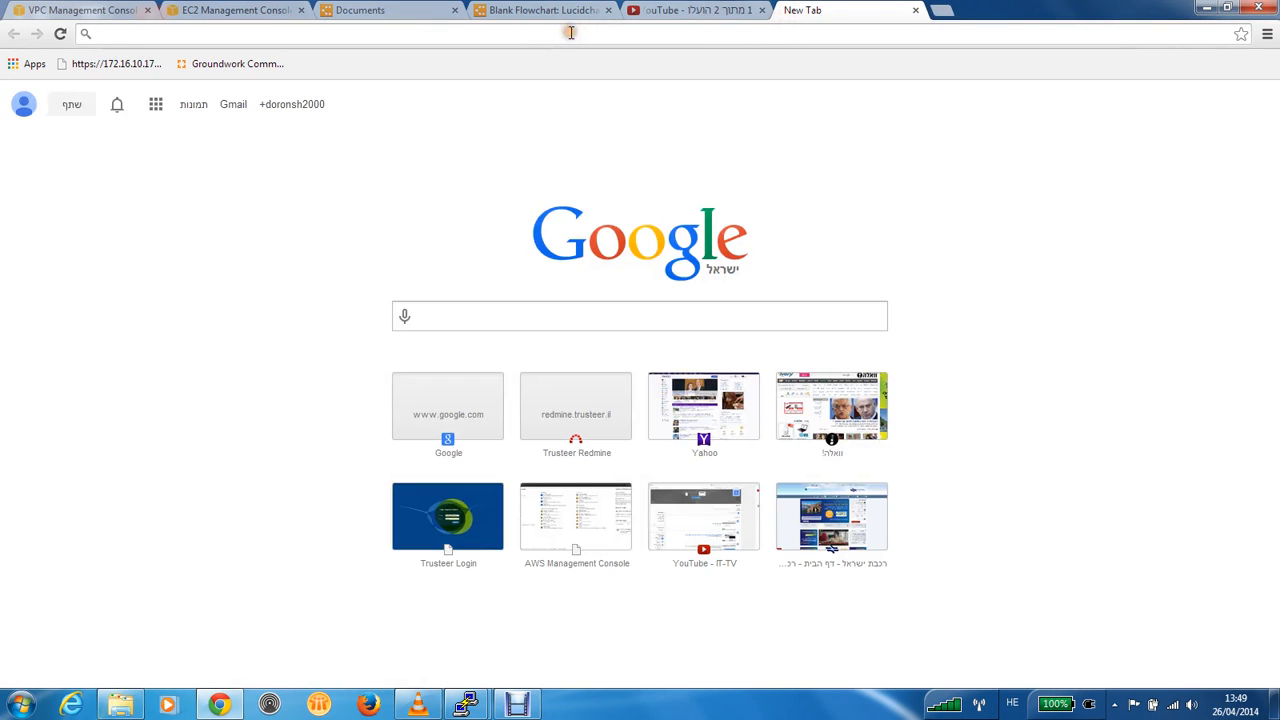
{"action": "key", "text": "ctrl+v"}
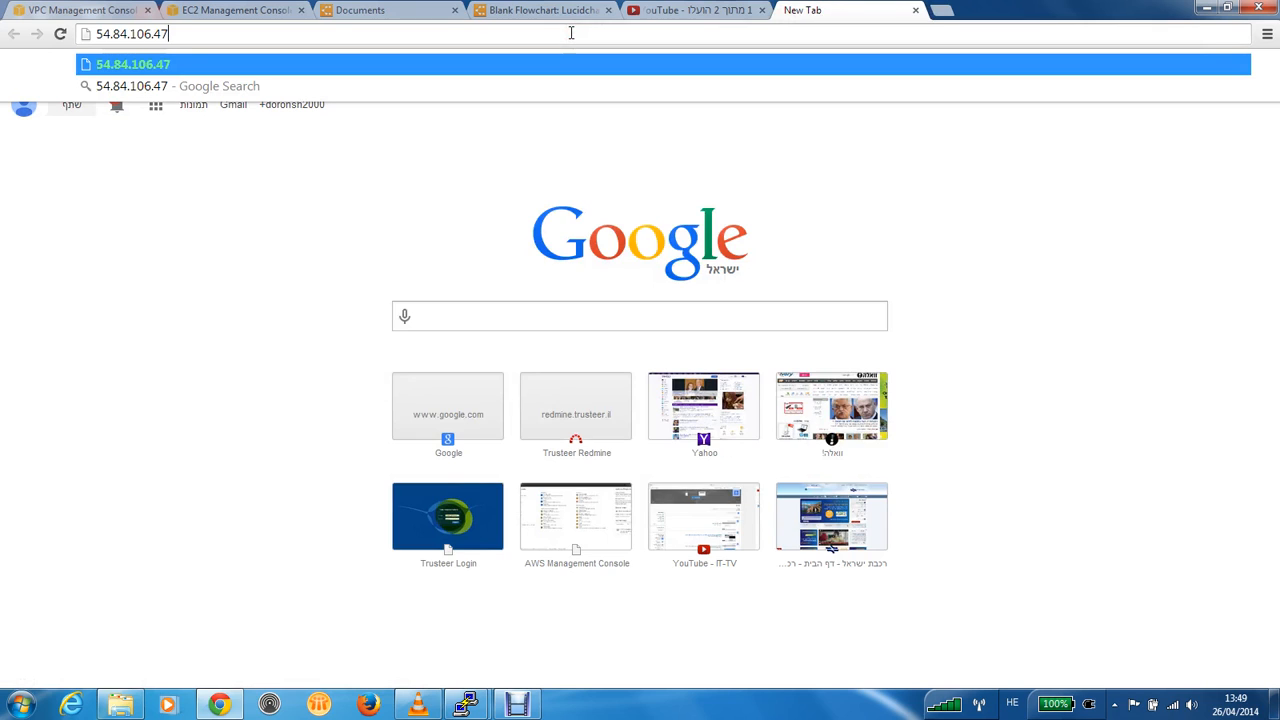
{"action": "key", "text": "Return"}
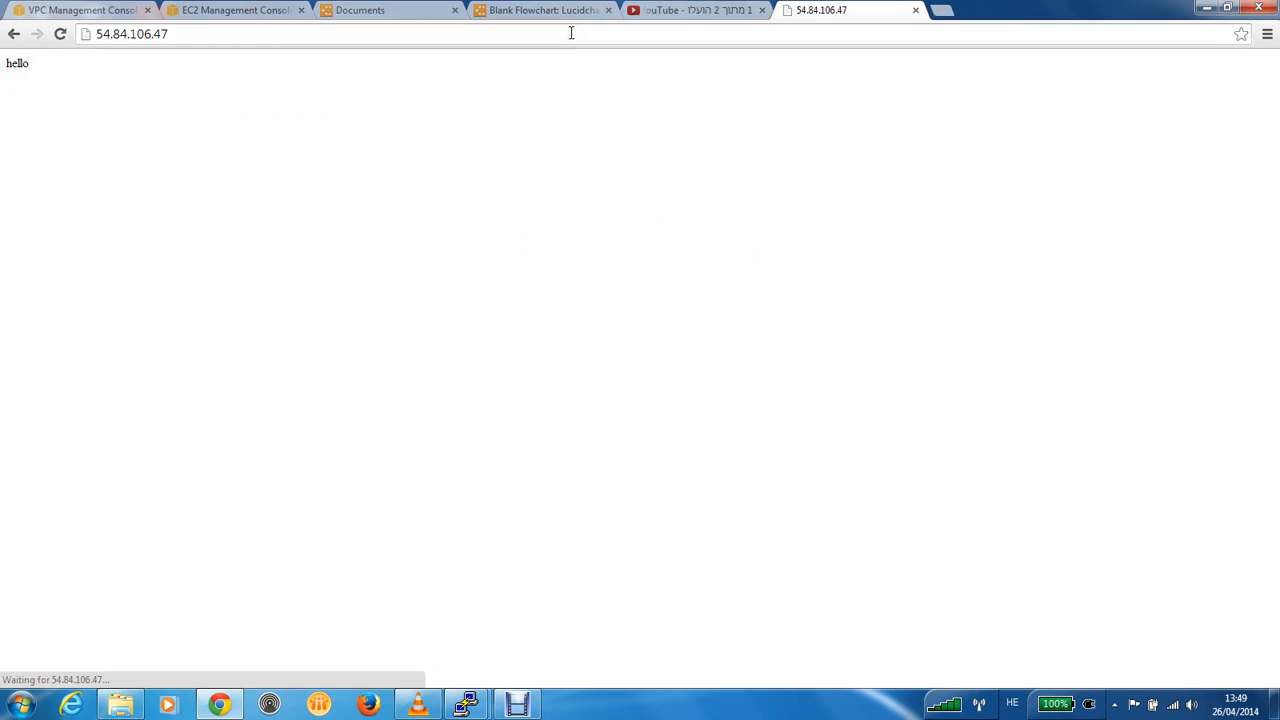
{"action": "left_click_drag", "start_coordinate": [40, 63], "coordinate": [4, 64]}
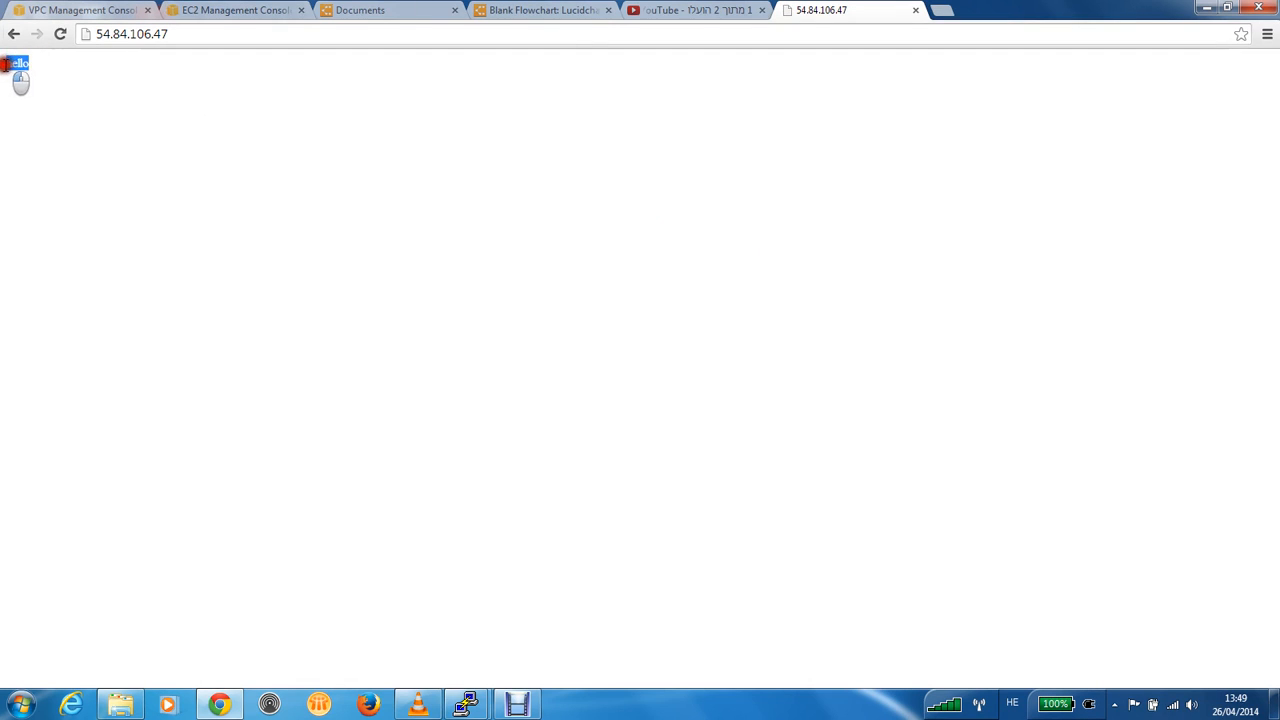
{"action": "left_click", "coordinate": [51, 75]}
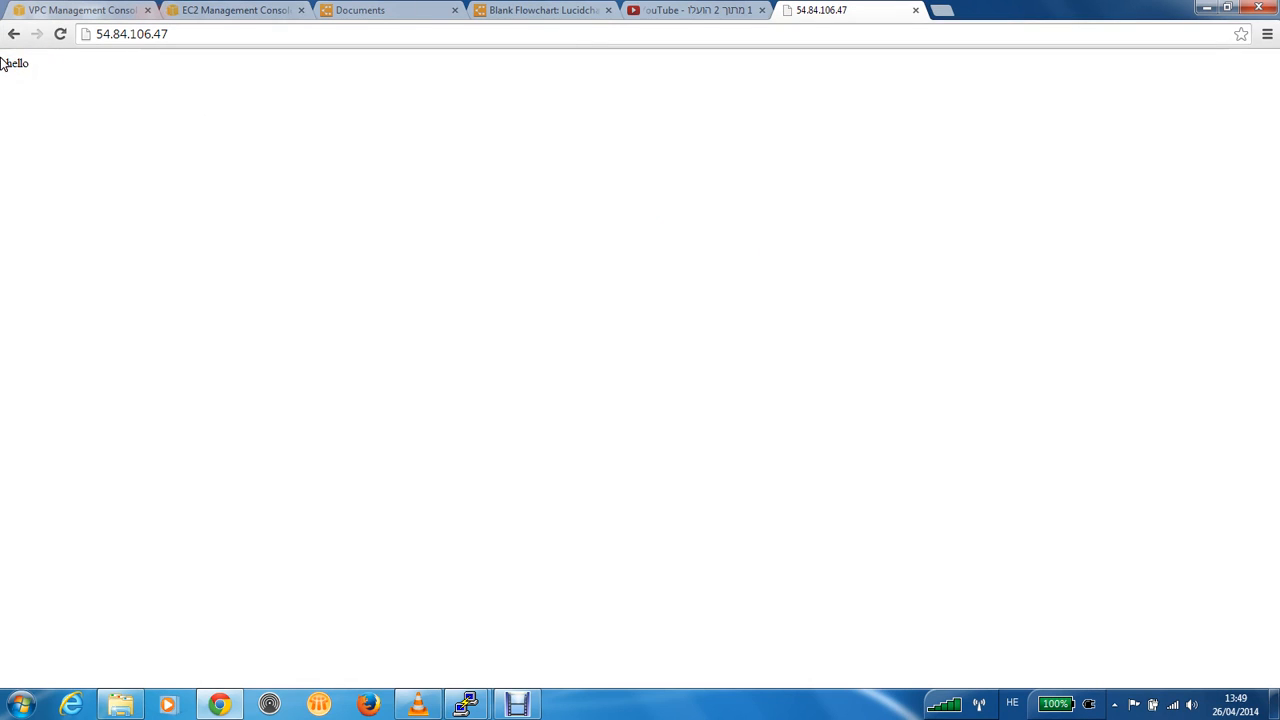
{"action": "left_click_drag", "start_coordinate": [38, 66], "coordinate": [17, 76]}
{"action": "left_click", "coordinate": [43, 79]}
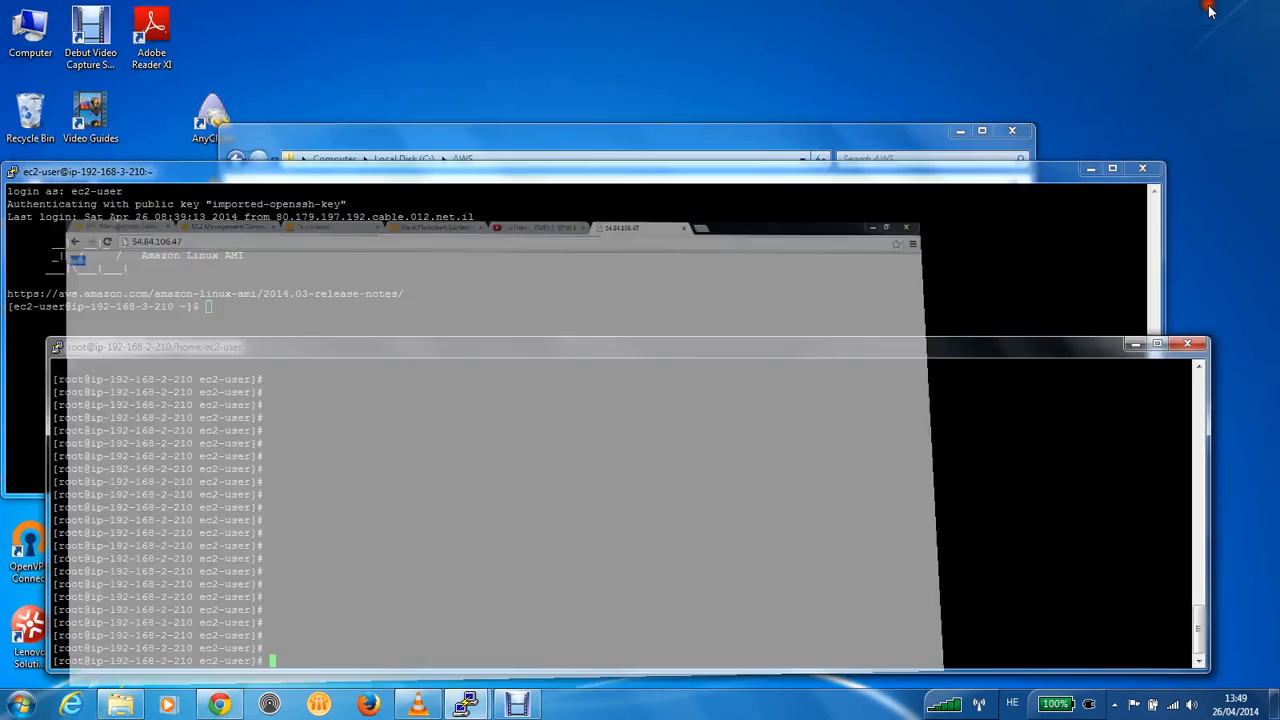
Return to the EC2 console, open its security groups list and sort the groups by name
{"action": "left_click", "coordinate": [1210, 7]}
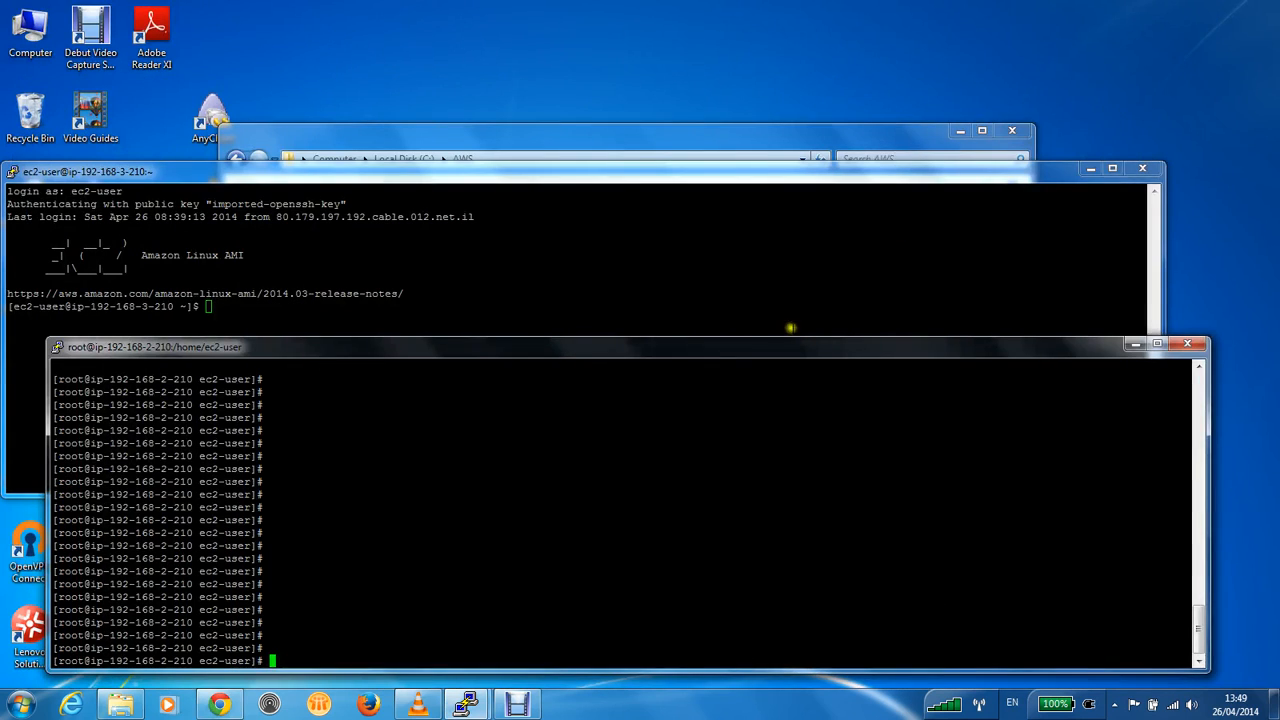
{"action": "left_click", "coordinate": [219, 705]}
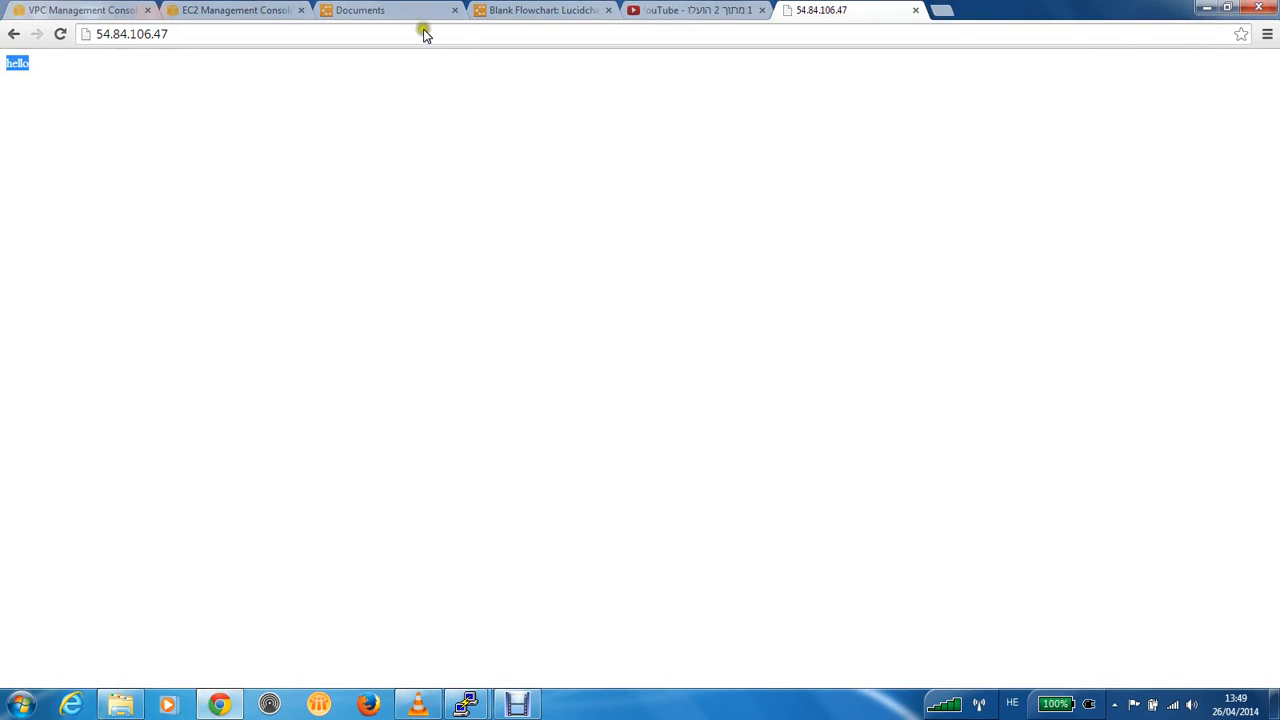
{"action": "left_click", "coordinate": [217, 12]}
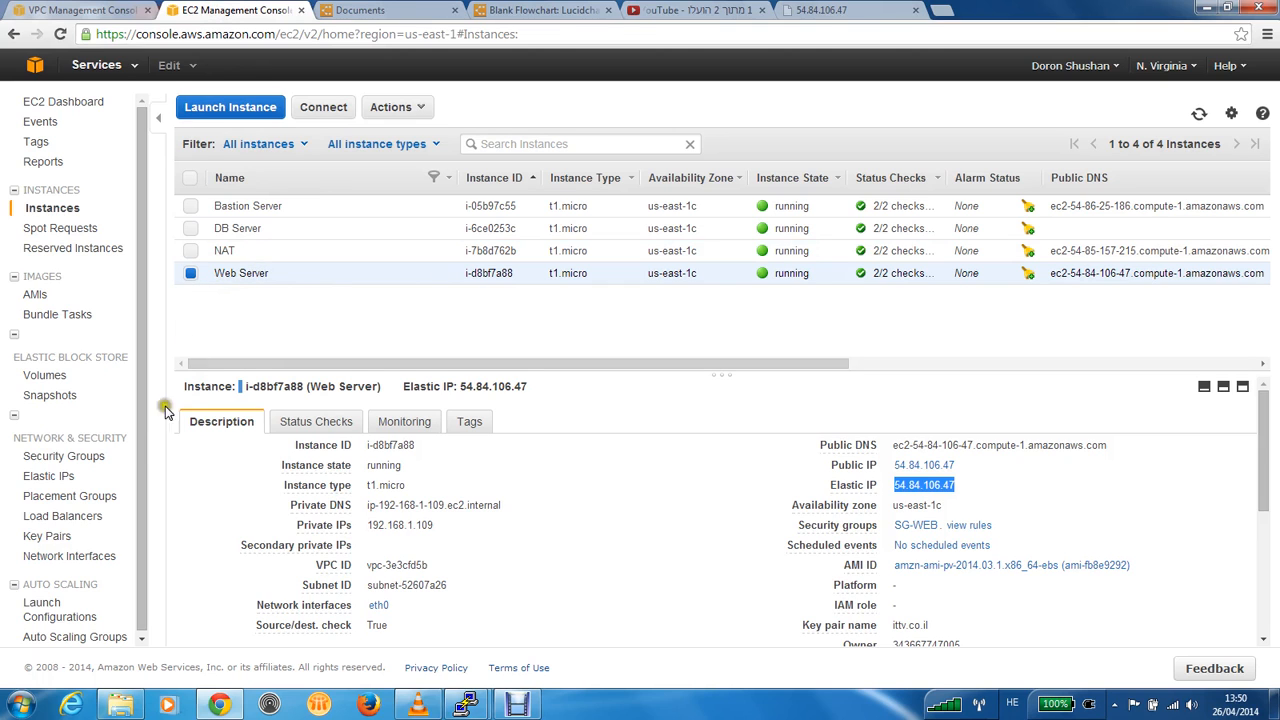
{"action": "left_click", "coordinate": [88, 462]}
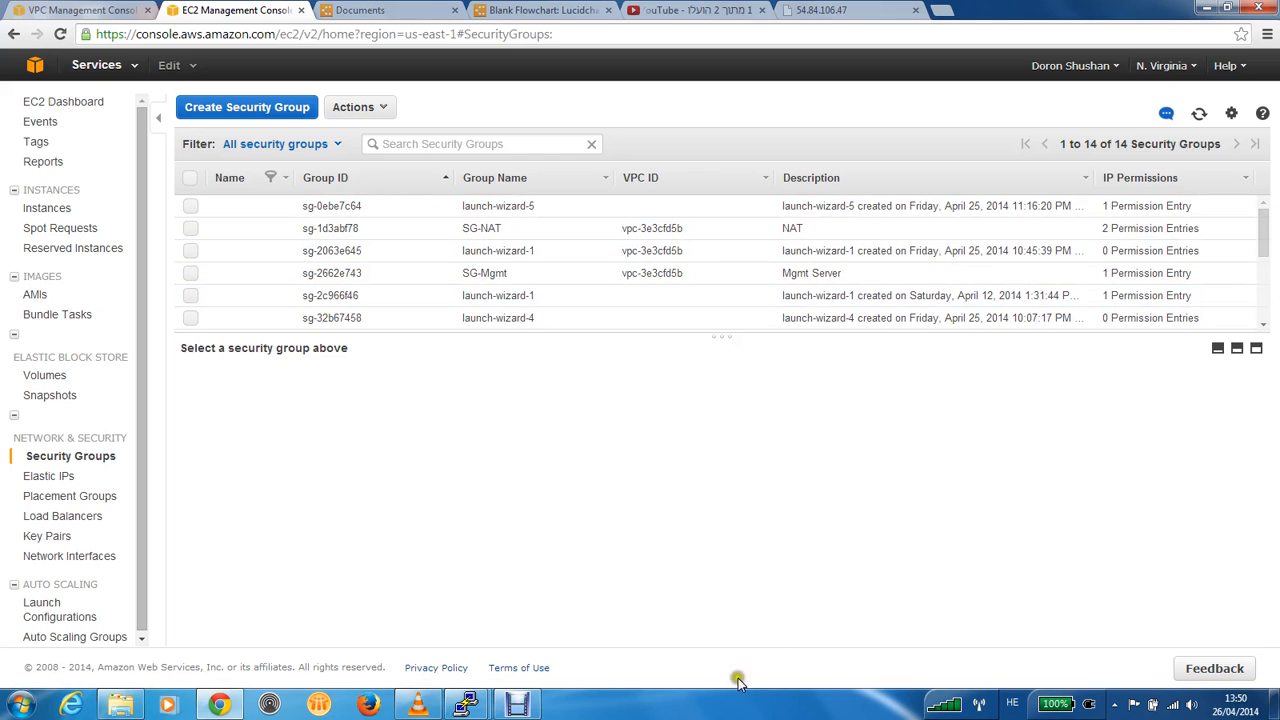
{"action": "left_click", "coordinate": [517, 704]}
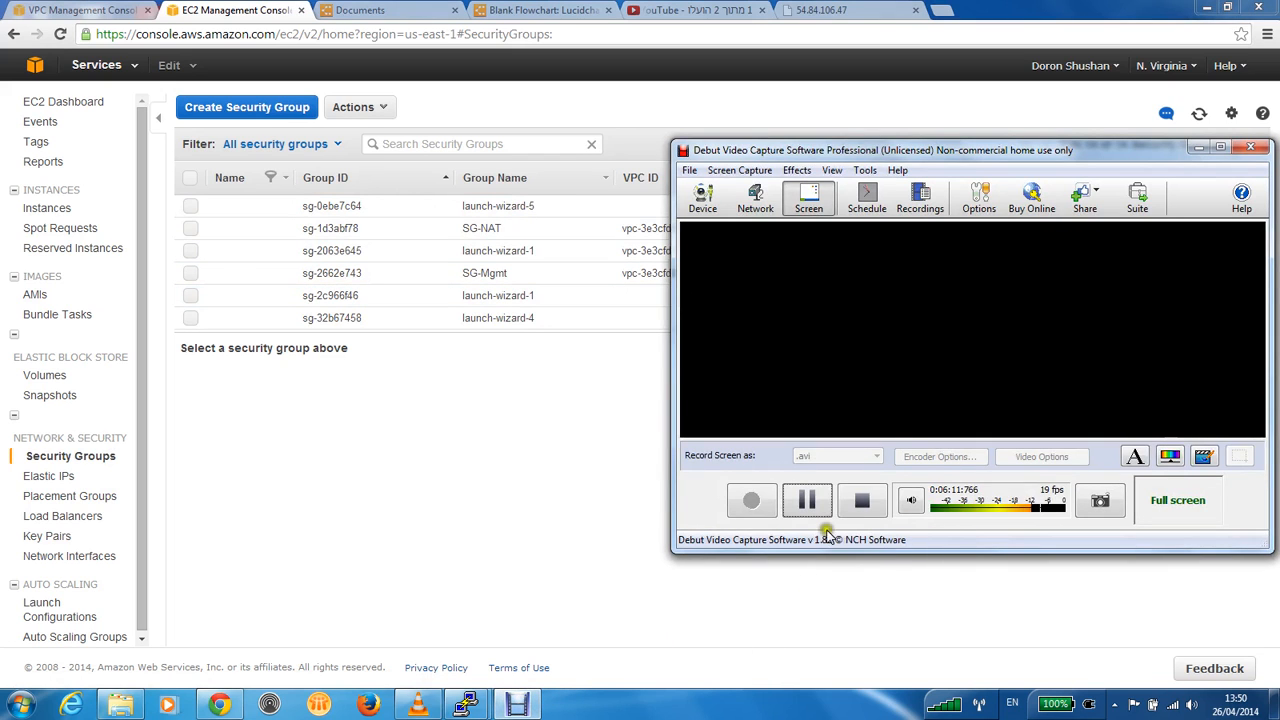
{"action": "left_click", "coordinate": [629, 478]}
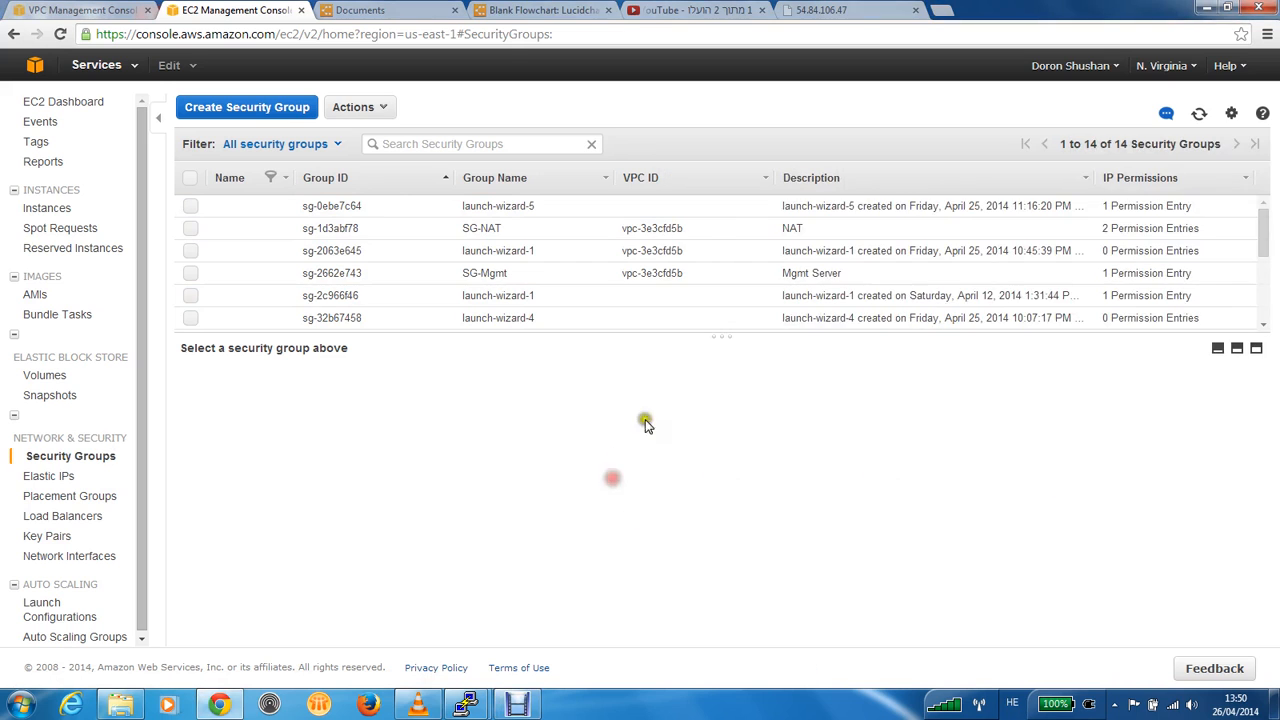
{"action": "left_click", "coordinate": [225, 178]}
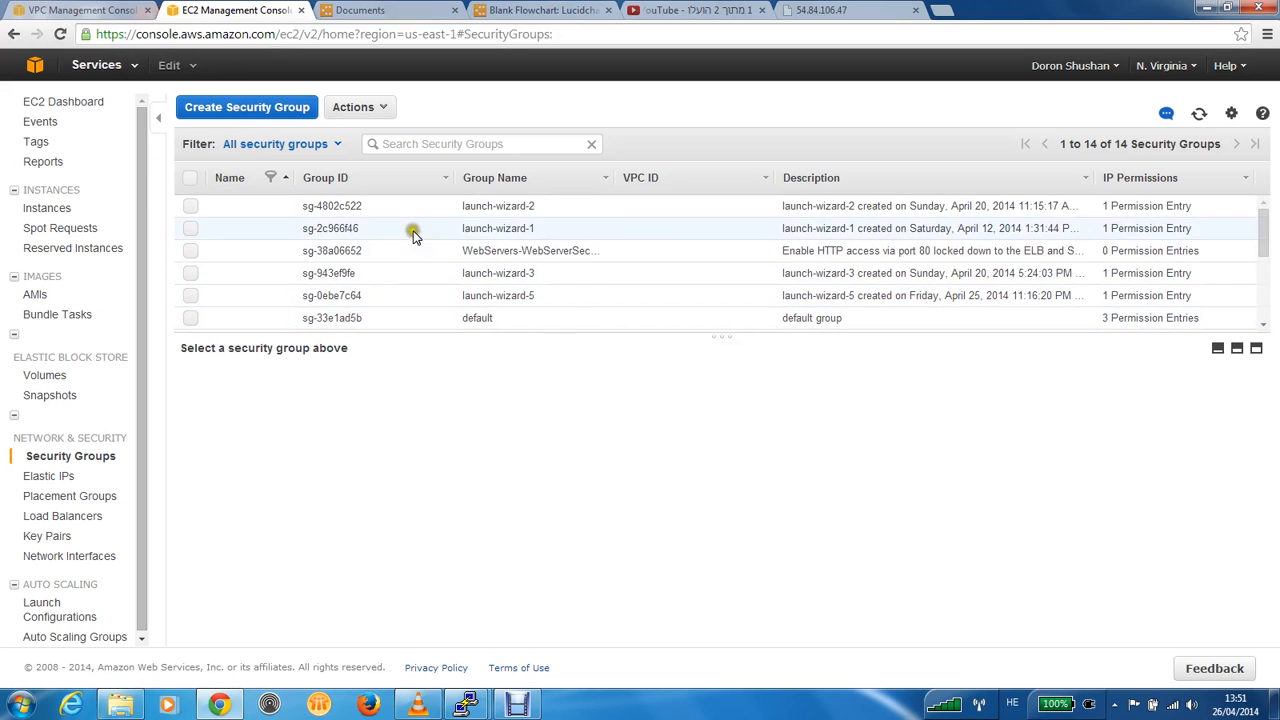
Delete the port 80 (HTTP) inbound rule from the SG-WEB security group in the VPC console and apply the change
{"action": "left_click", "coordinate": [65, 12]}
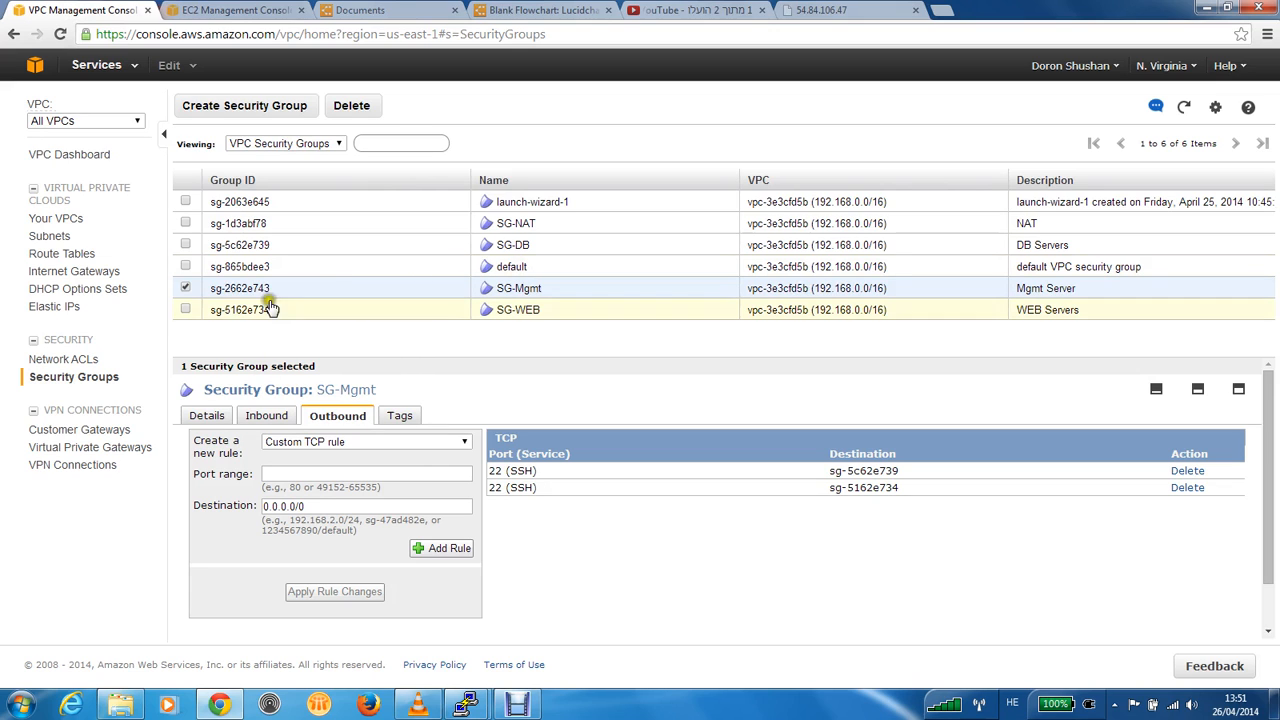
{"action": "left_click", "coordinate": [186, 310]}
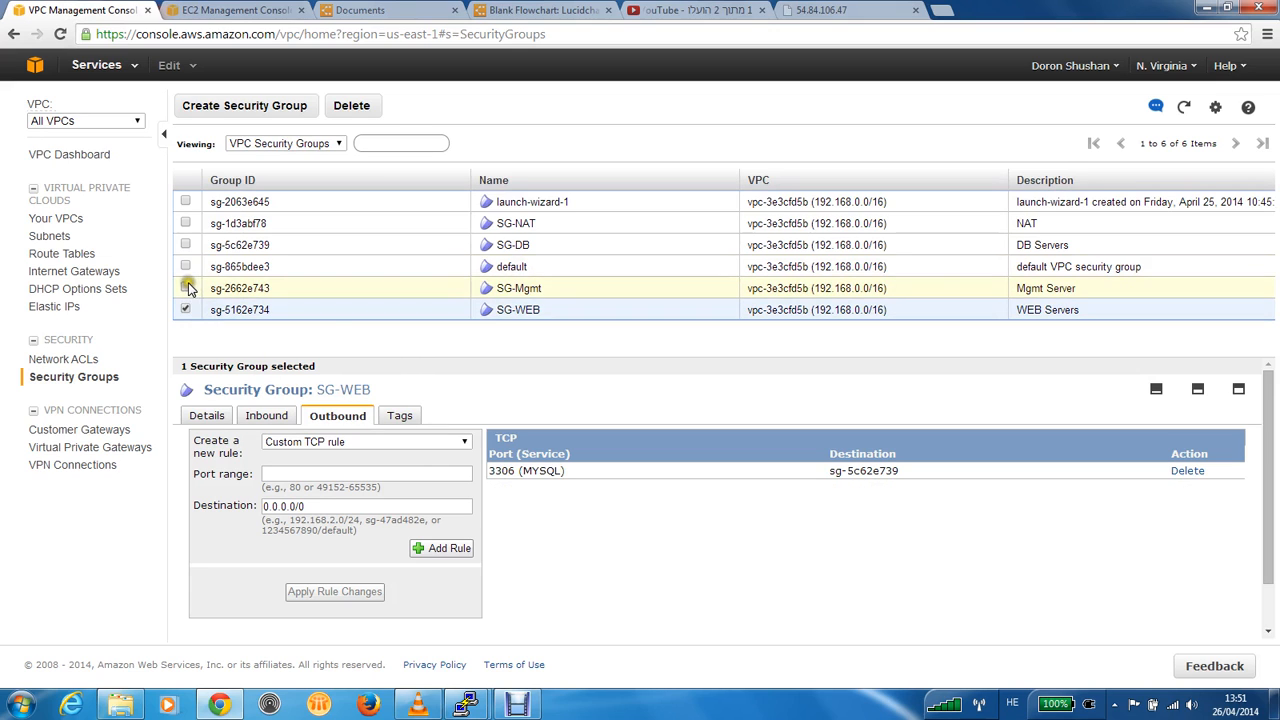
{"action": "left_click", "coordinate": [286, 417]}
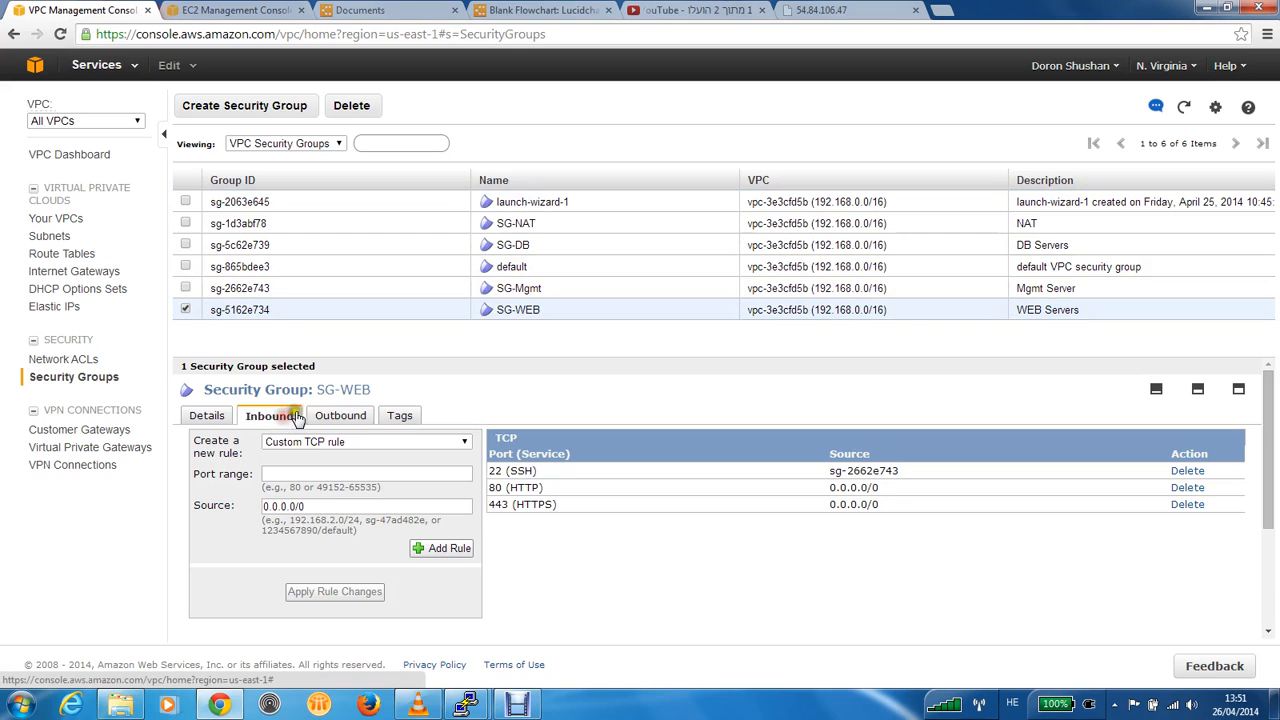
{"action": "left_click", "coordinate": [1187, 488]}
{"action": "left_click", "coordinate": [365, 608]}
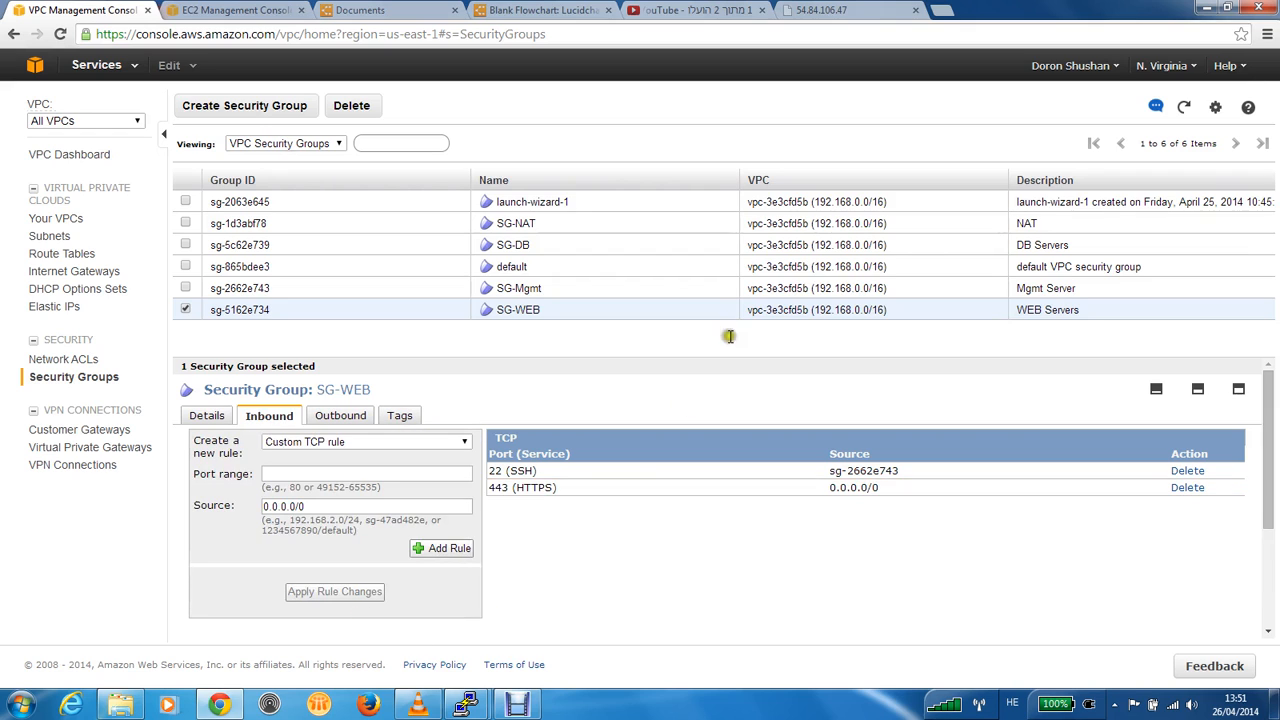
Reload the Web Server's page at 54.84.106.47 to test whether it is reachable without the HTTP rule
{"action": "left_click", "coordinate": [790, 8]}
{"action": "left_click", "coordinate": [62, 34]}
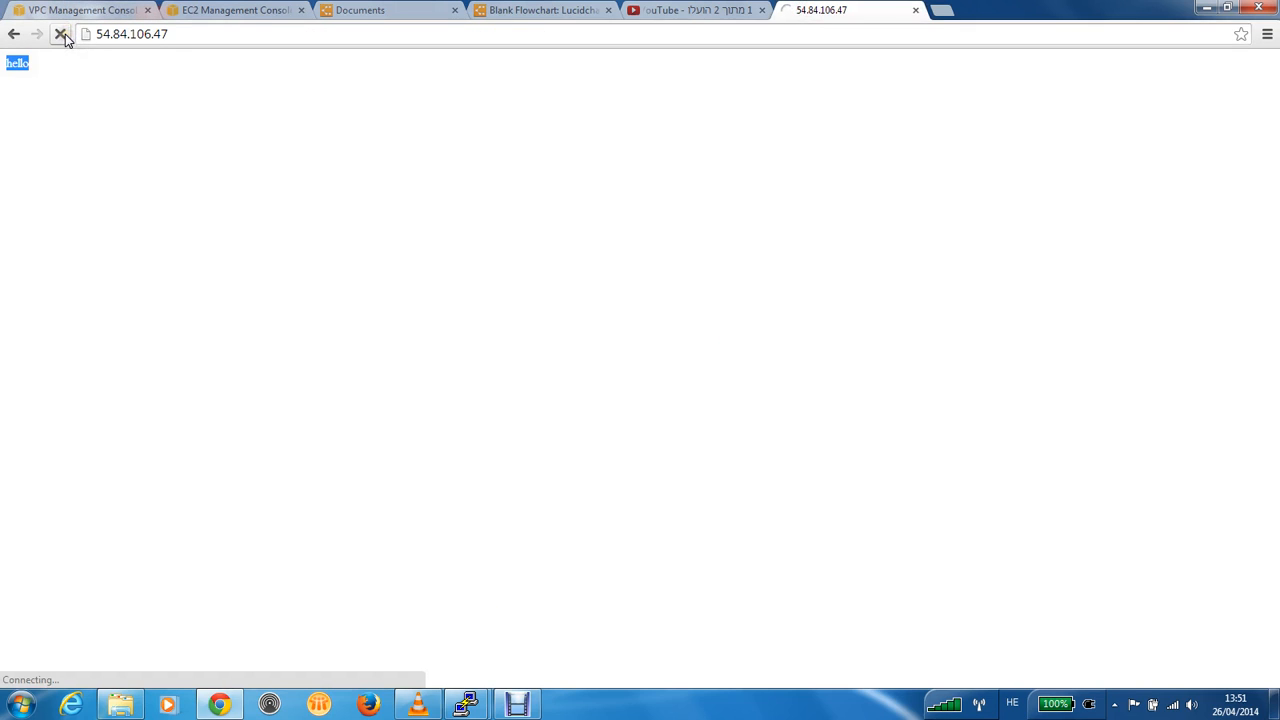
{"action": "left_click", "coordinate": [203, 82]}
{"action": "left_click", "coordinate": [180, 38]}
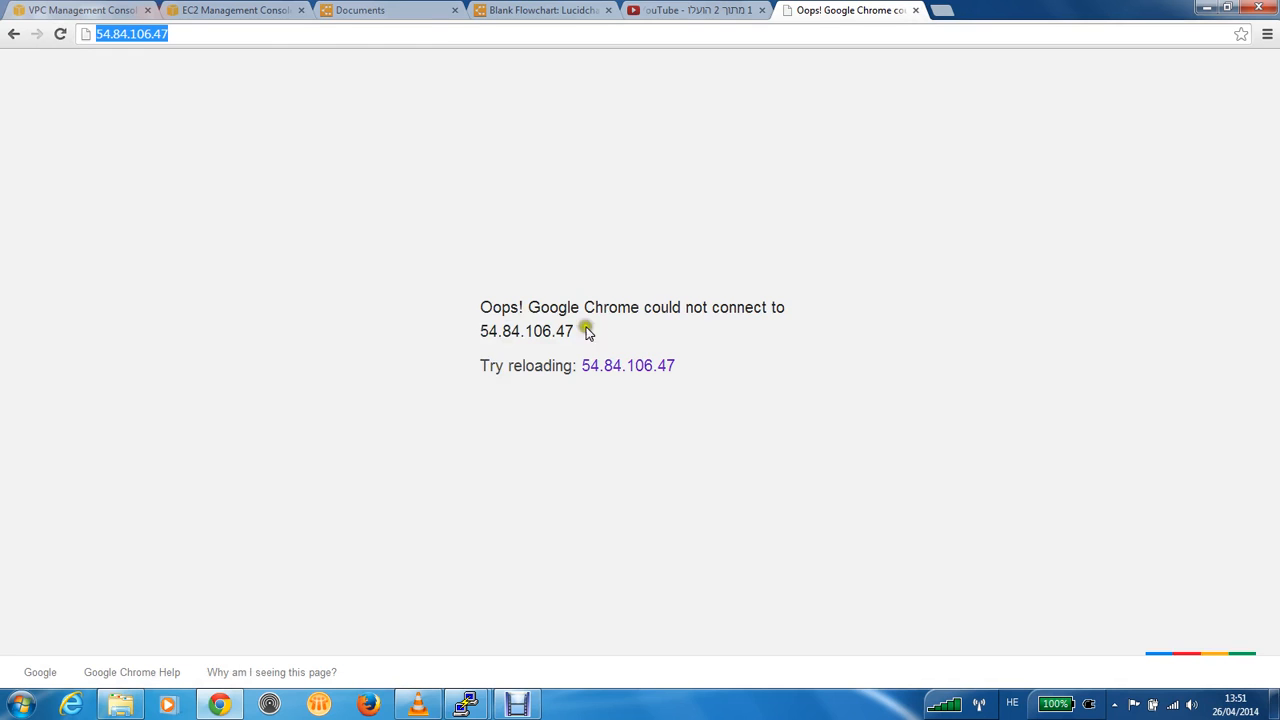
{"action": "left_click", "coordinate": [1252, 8]}
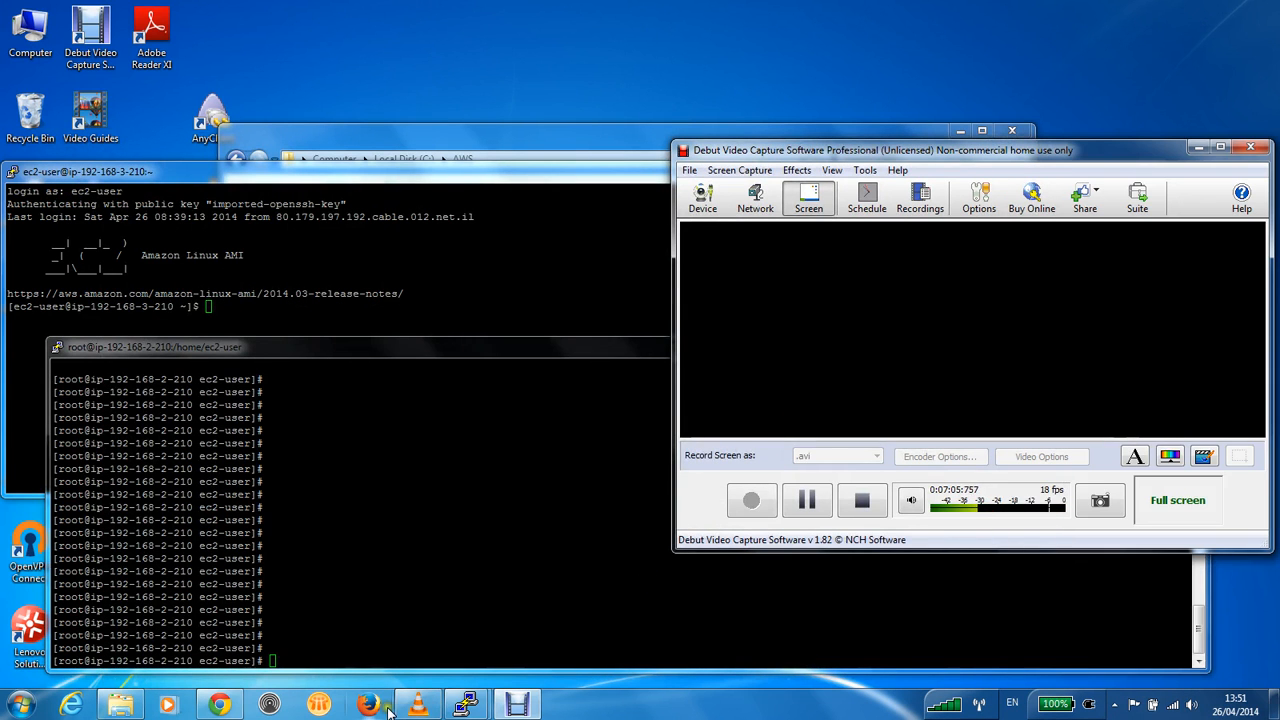
{"action": "left_click", "coordinate": [219, 704]}
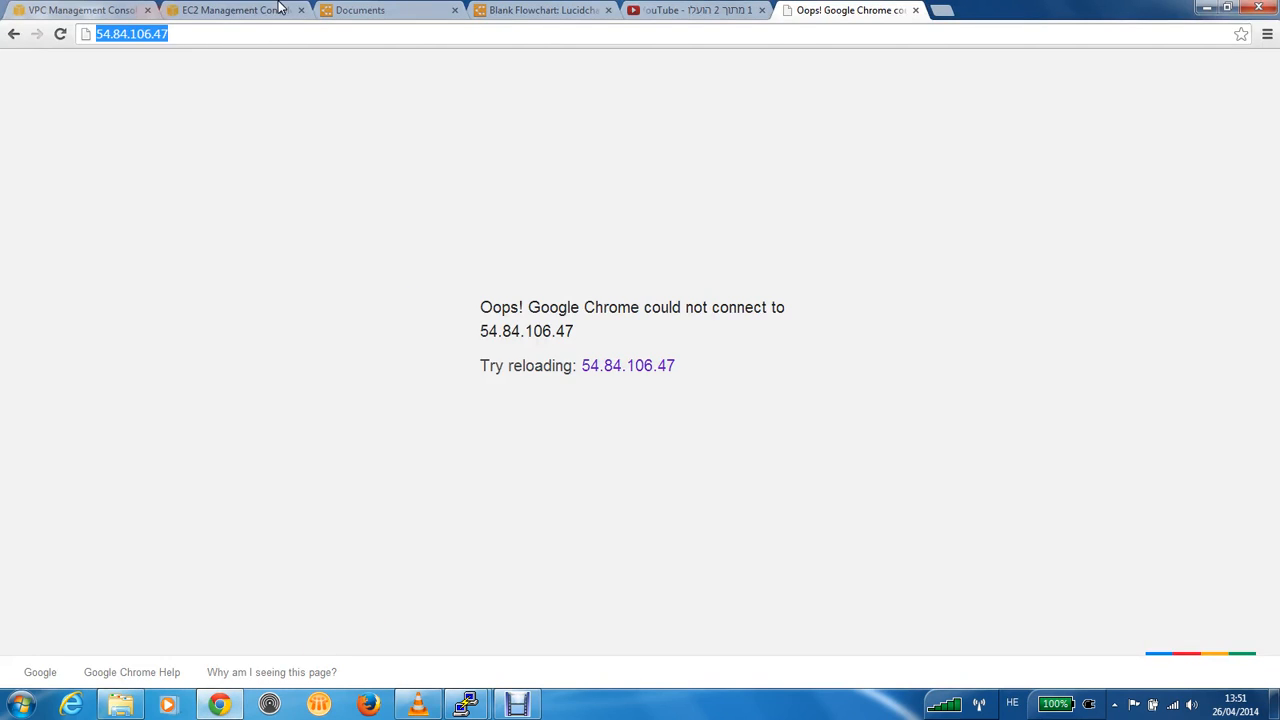
Add an HTTP inbound rule with source 0.0.0.0/0 to the SG-WEB security group and apply the rule changes
{"action": "left_click", "coordinate": [88, 10]}
{"action": "left_click", "coordinate": [372, 474]}
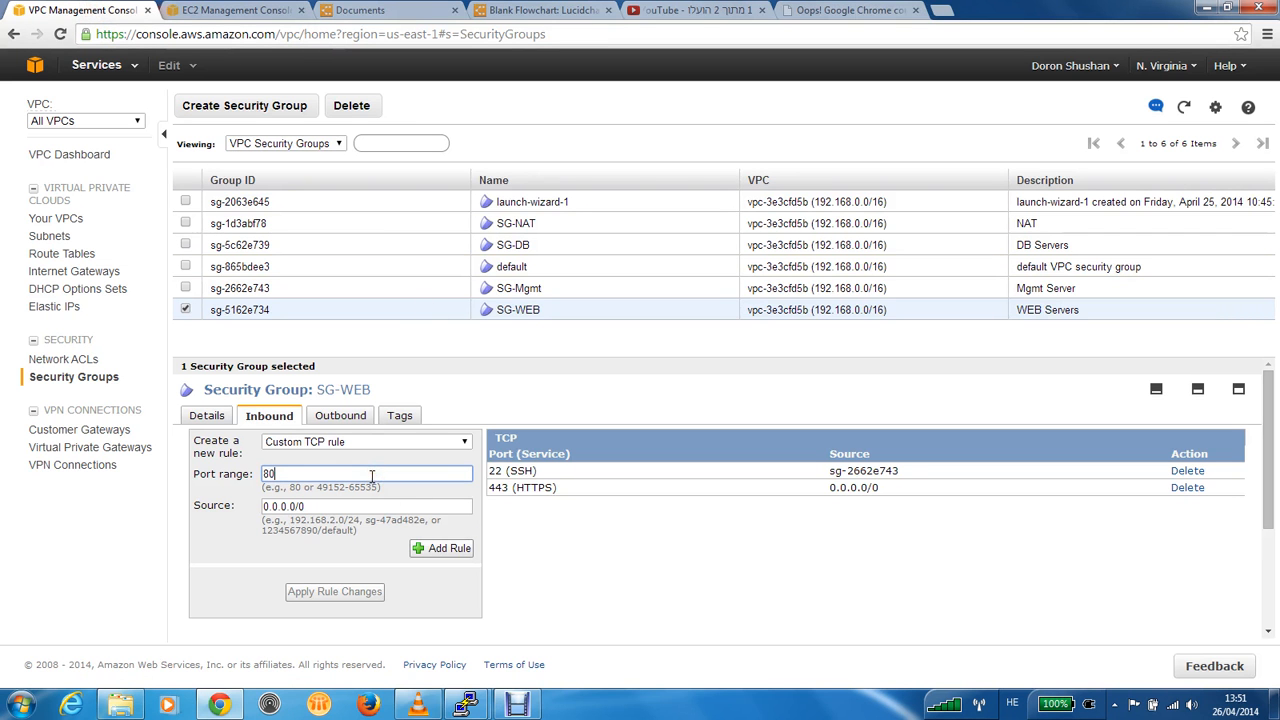
{"action": "left_click", "coordinate": [458, 442]}
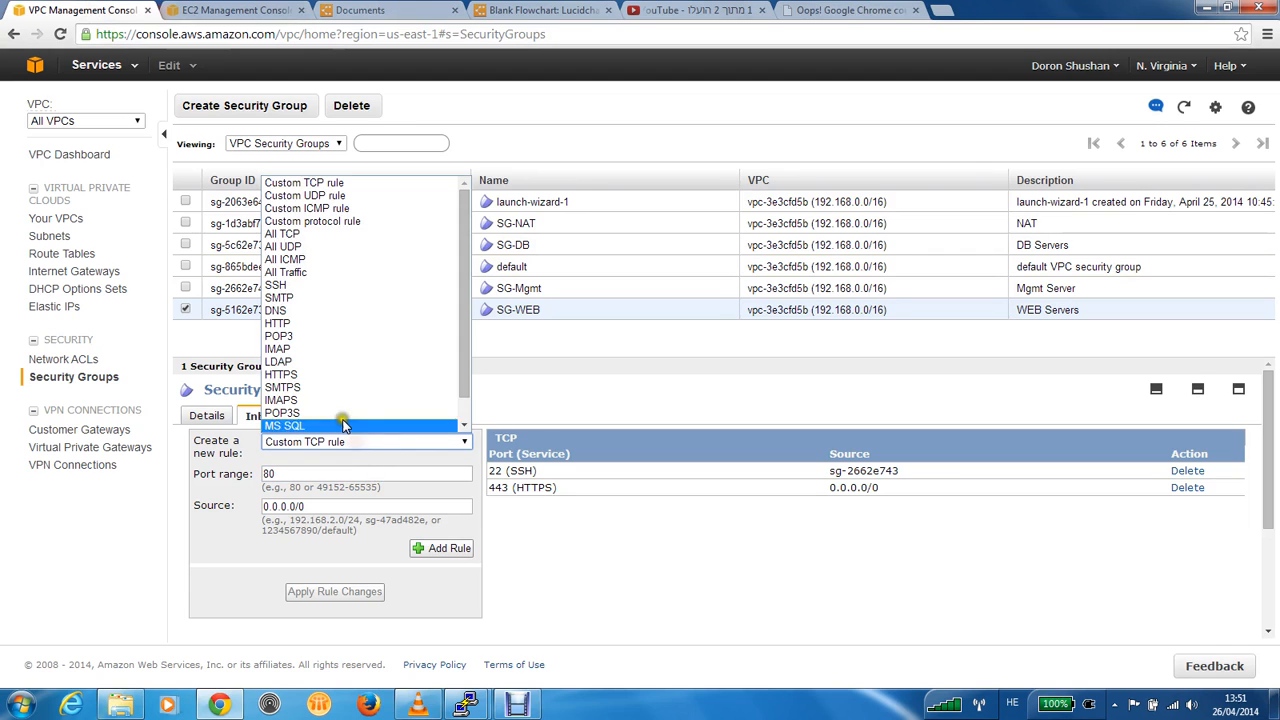
{"action": "left_click", "coordinate": [297, 325]}
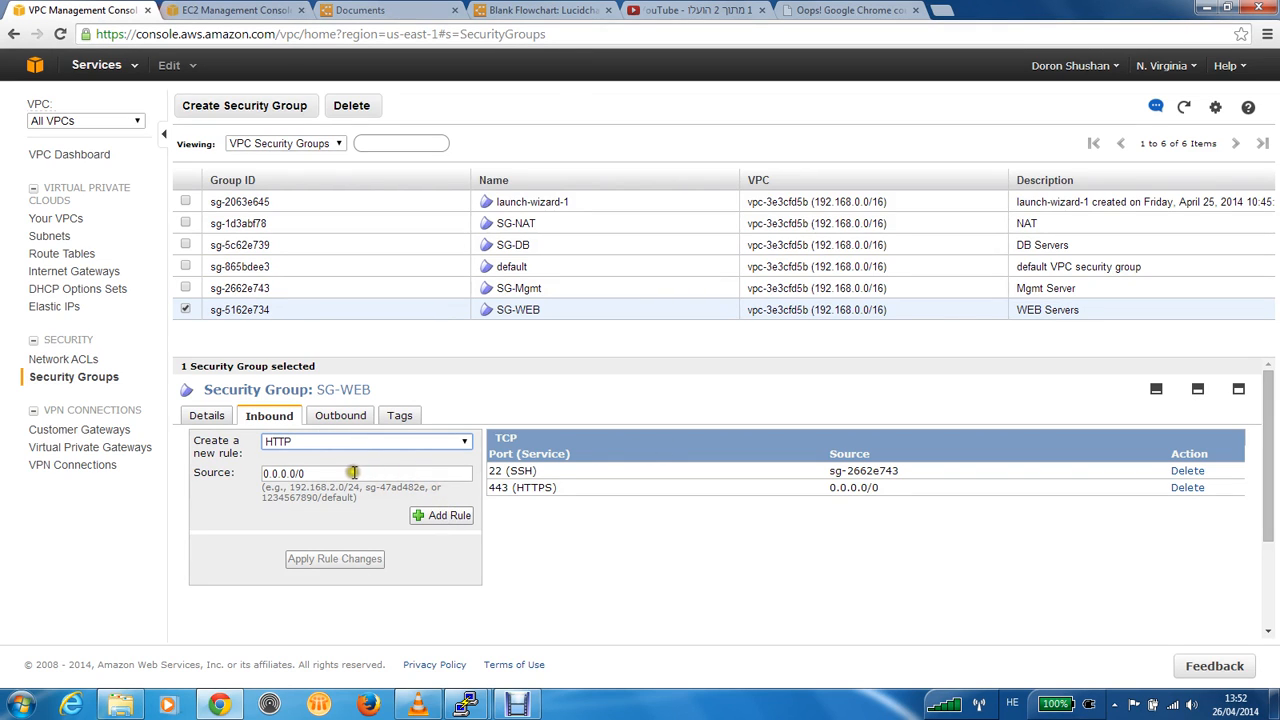
{"action": "left_click_drag", "start_coordinate": [366, 476], "coordinate": [225, 472]}
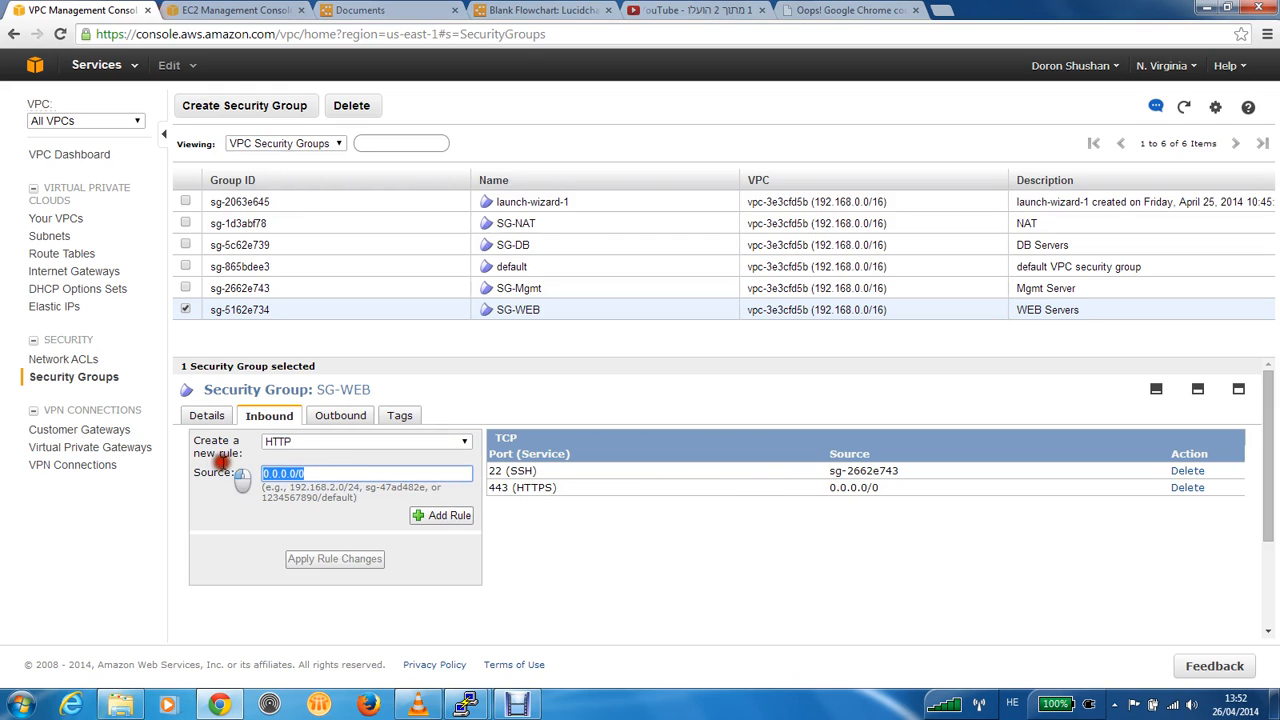
{"action": "left_click", "coordinate": [806, 610]}
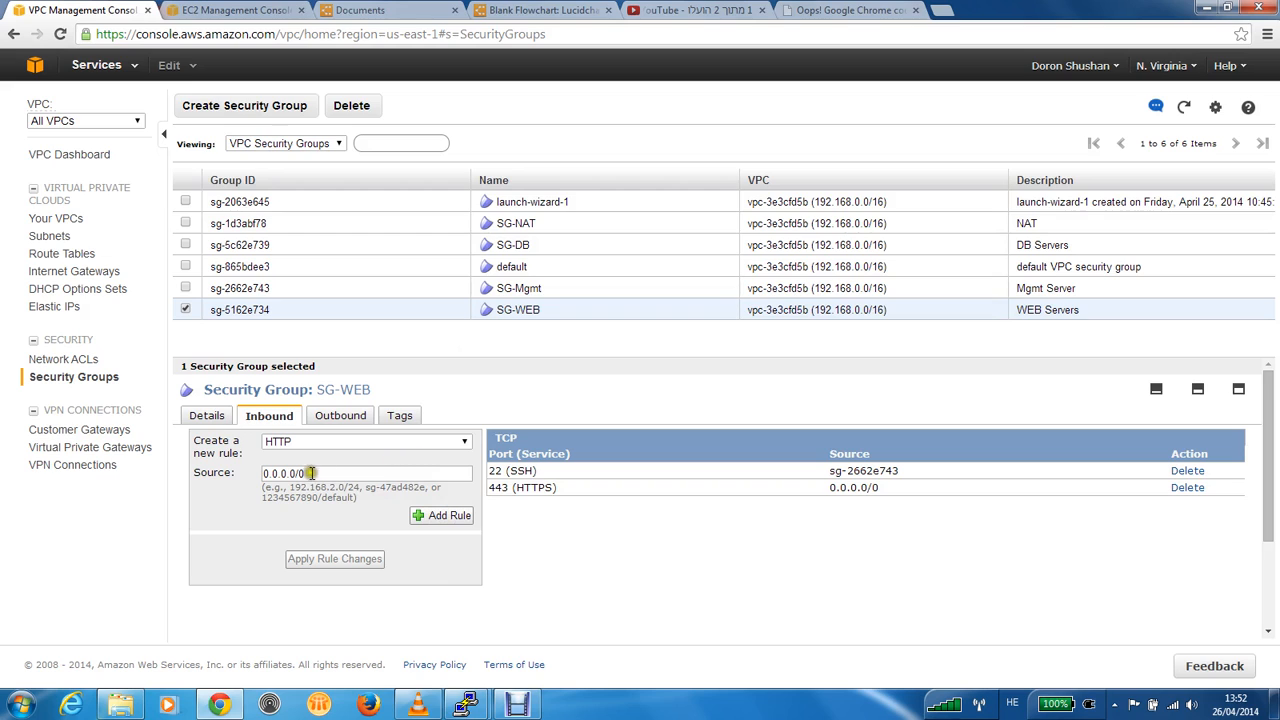
{"action": "left_click_drag", "start_coordinate": [331, 473], "coordinate": [243, 468]}
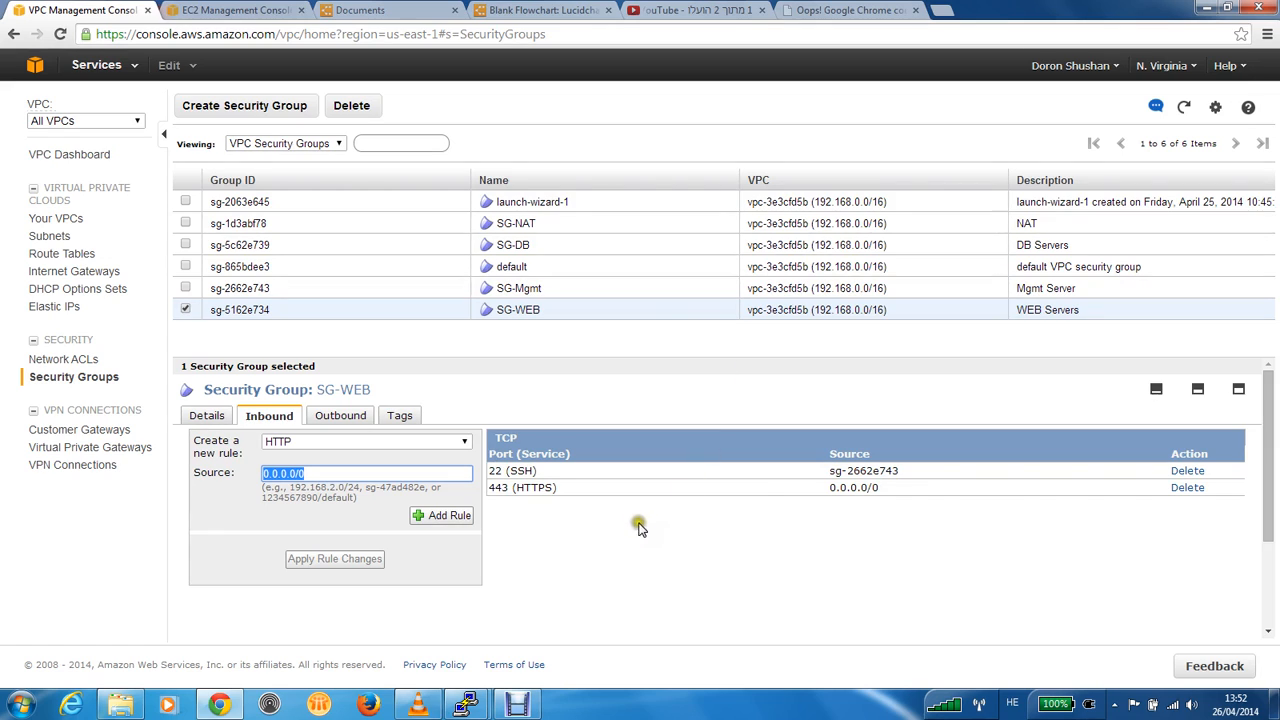
{"action": "left_click", "coordinate": [452, 518]}
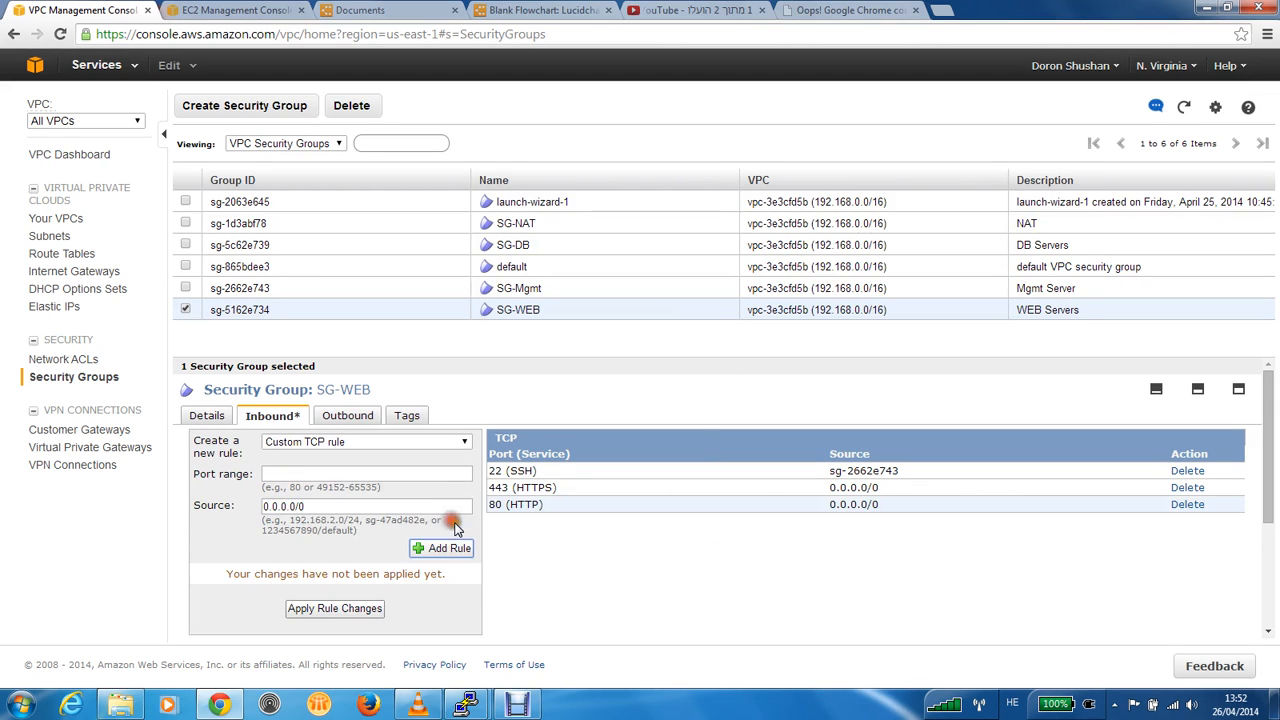
{"action": "left_click", "coordinate": [355, 612]}
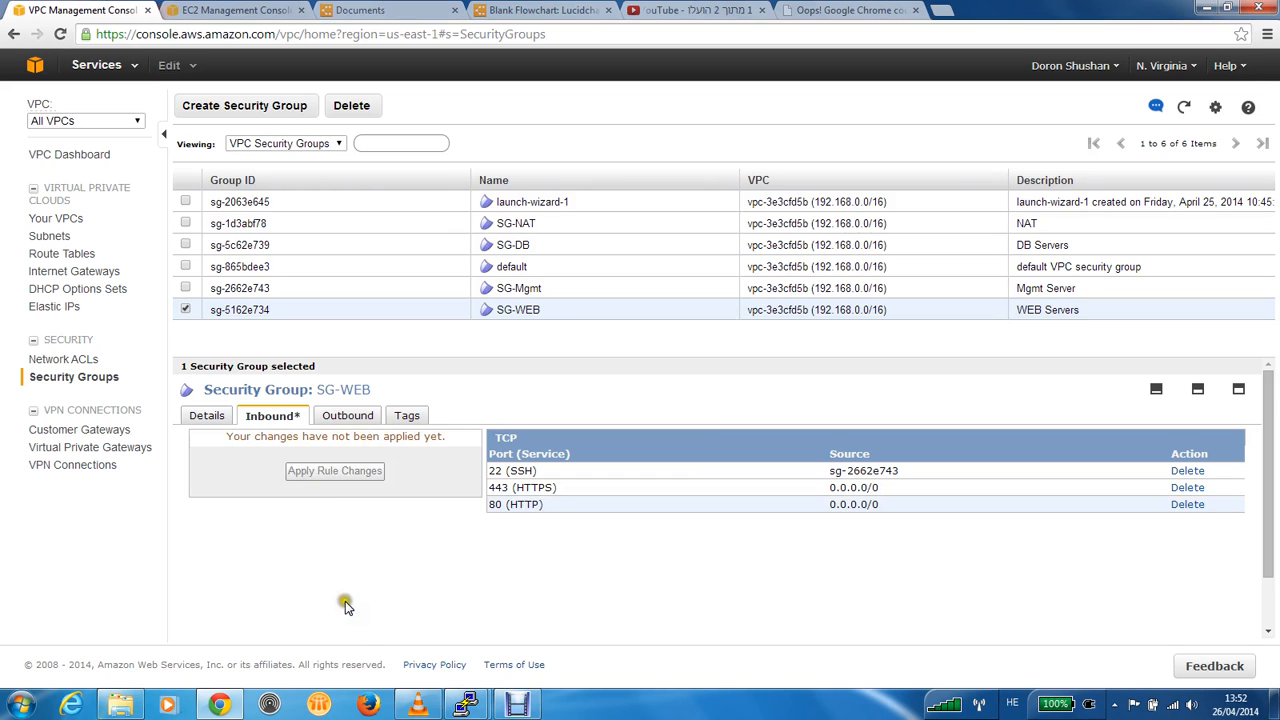
Reload the page at 54.84.106.47 to check the Web Server's reachability with the HTTP rule restored
{"action": "left_click", "coordinate": [850, 10]}
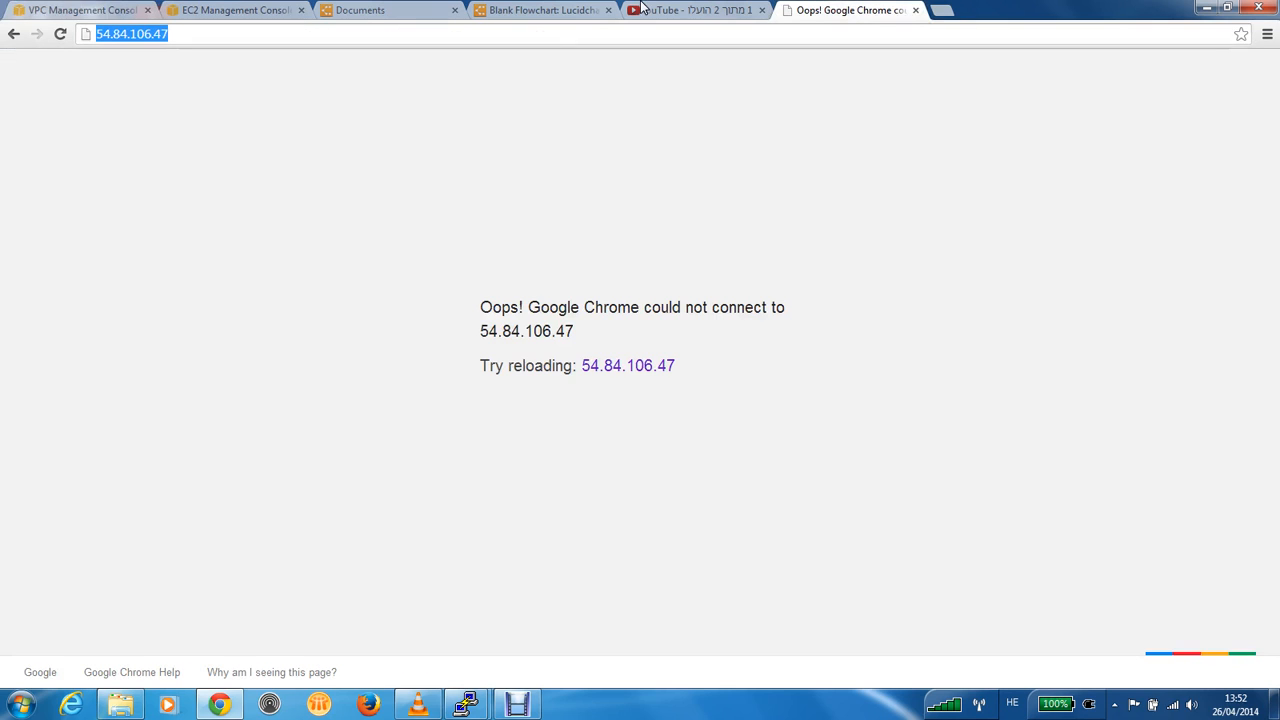
{"action": "left_click", "coordinate": [57, 45]}
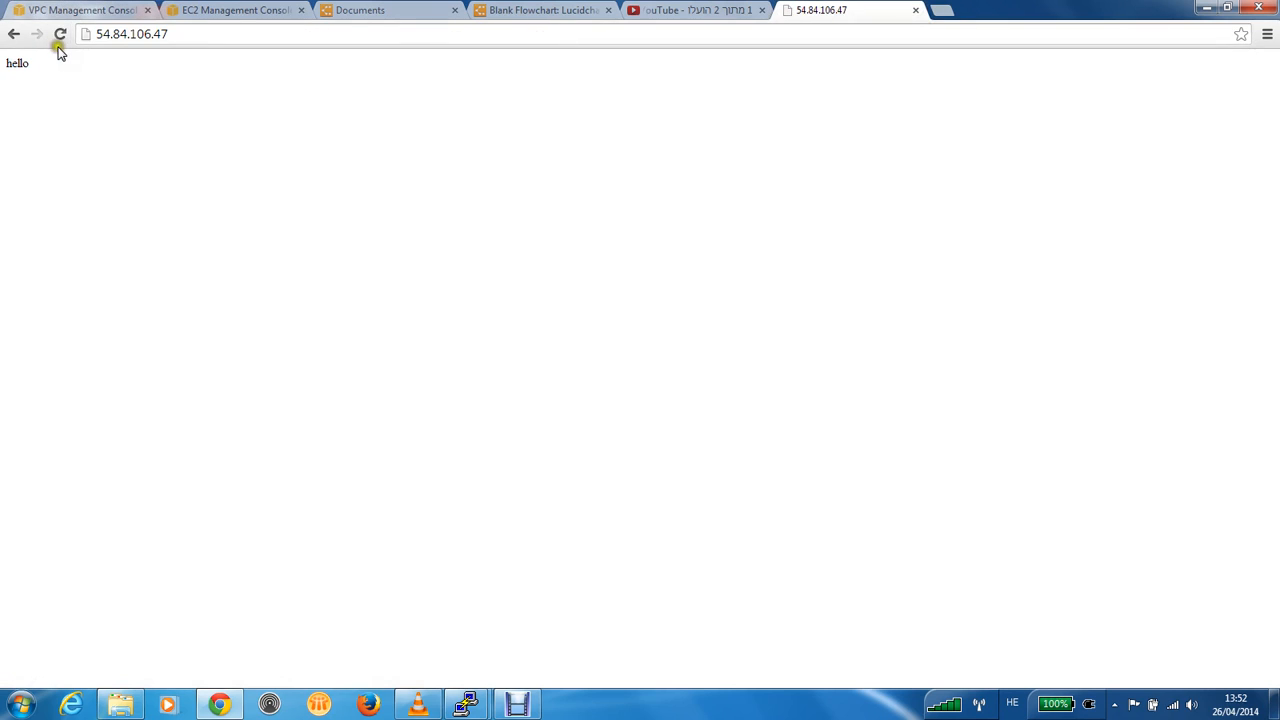
{"action": "left_click", "coordinate": [1208, 8]}
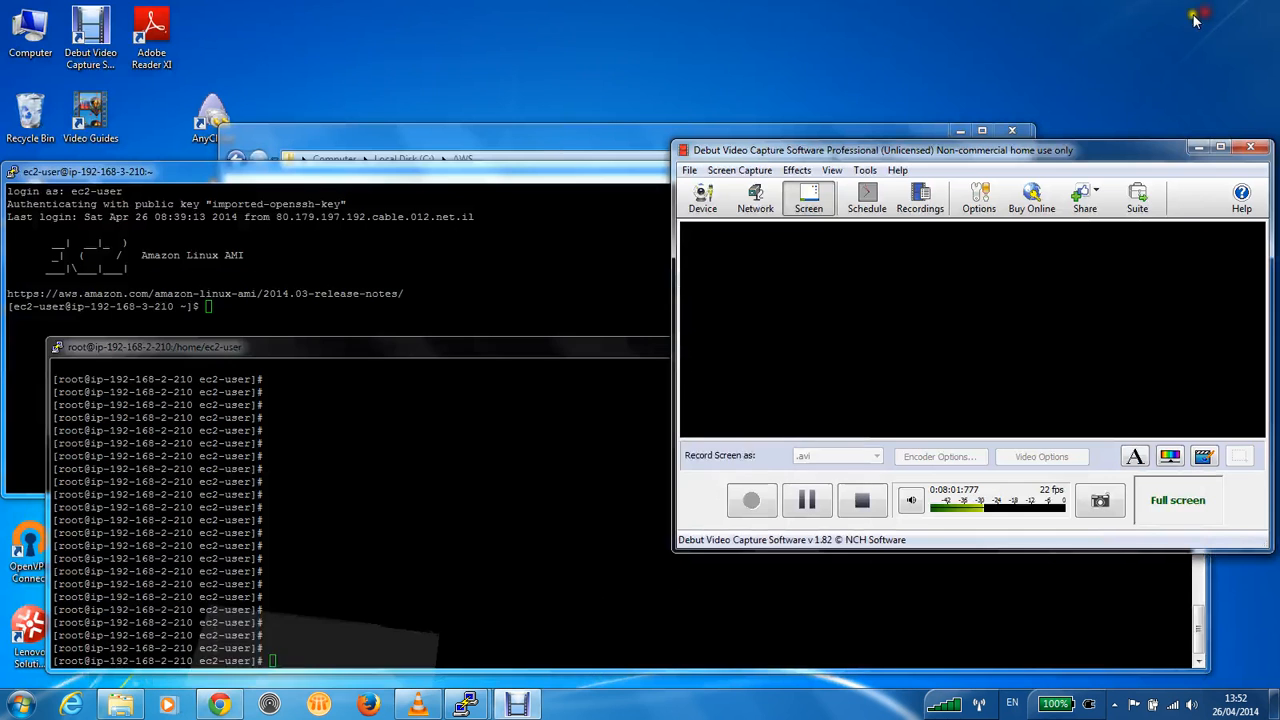
{"action": "left_click", "coordinate": [219, 705]}
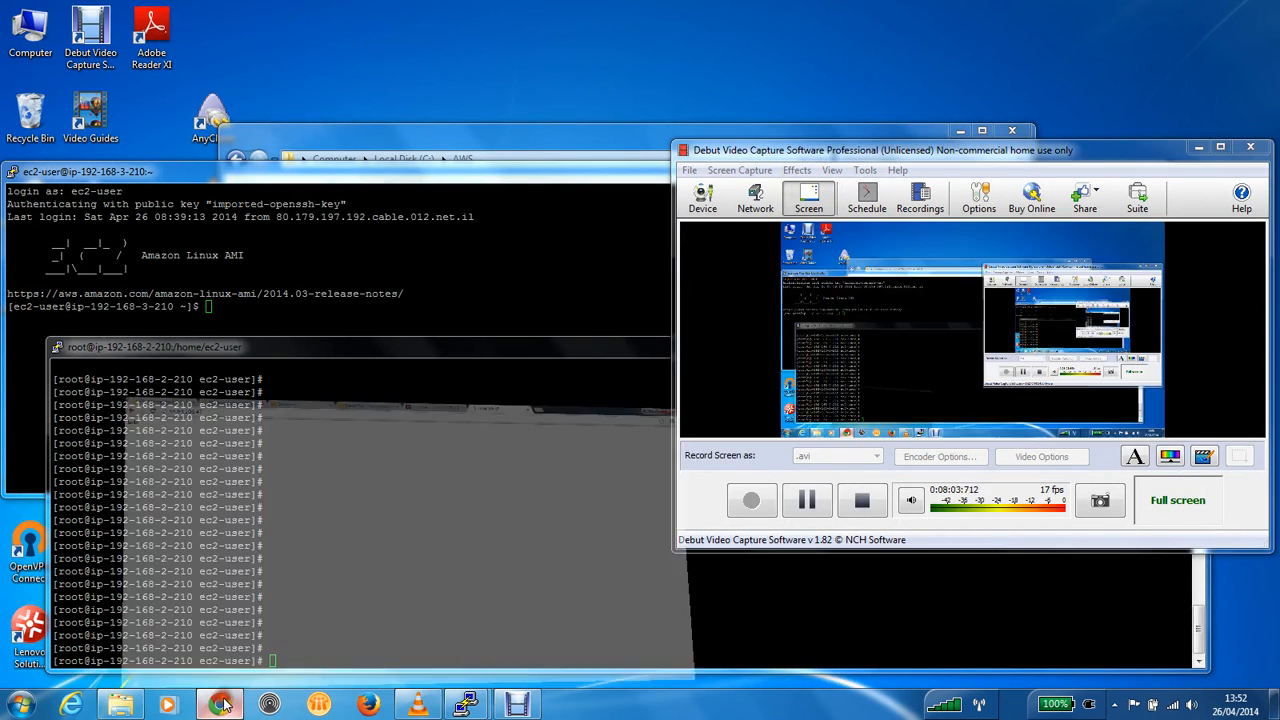
Review the VPC network diagram and examine the DB Server instance's public, Elastic and private IP details in EC2
{"action": "left_click", "coordinate": [518, 10]}
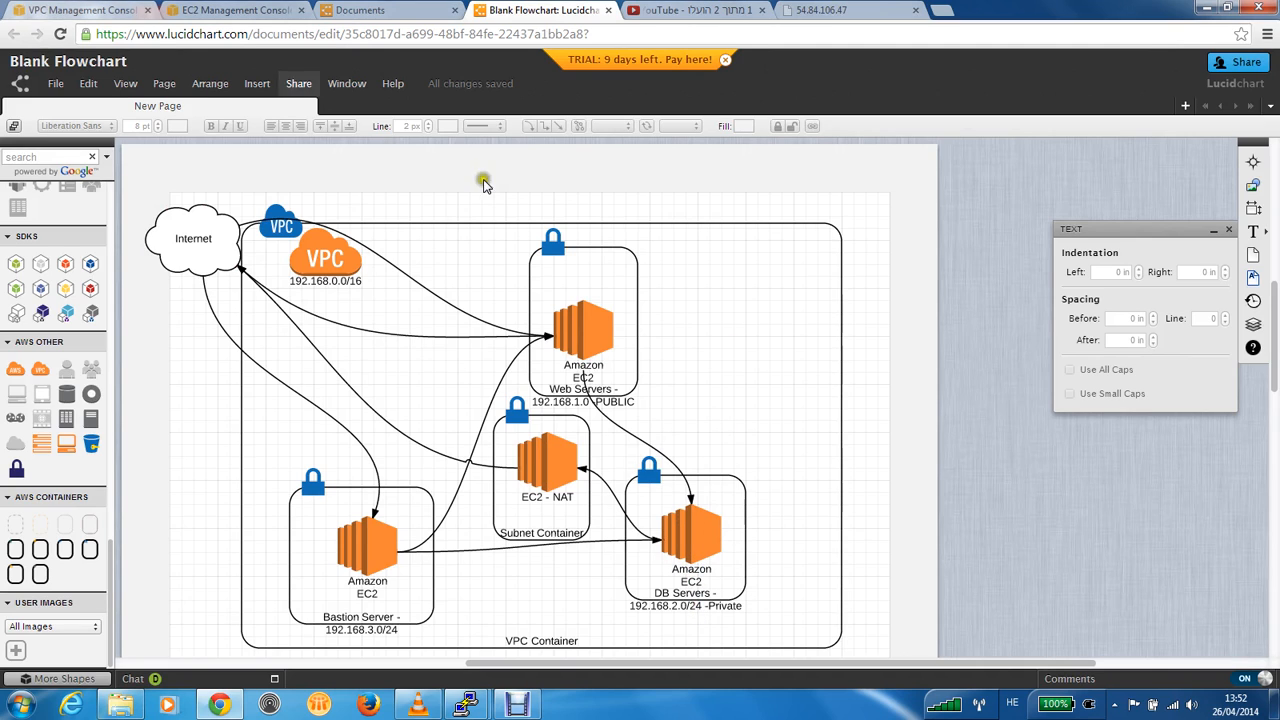
{"action": "left_click", "coordinate": [181, 8]}
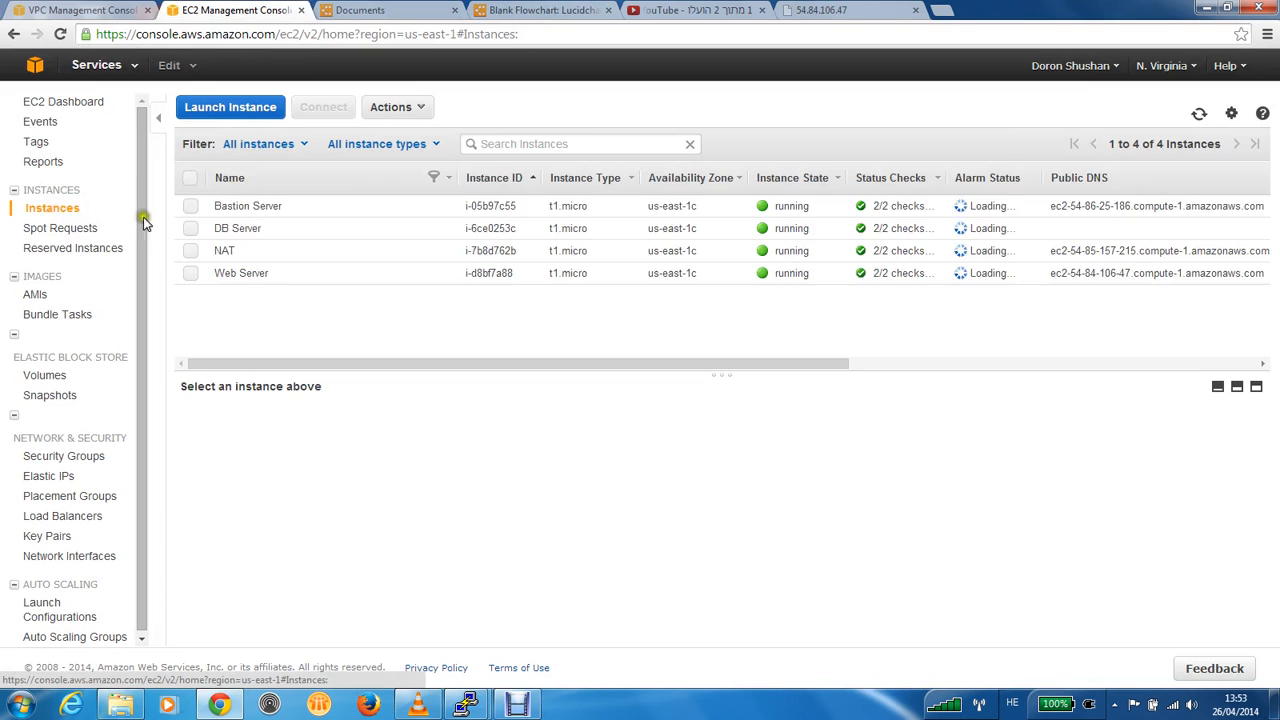
{"action": "left_click", "coordinate": [290, 228]}
{"action": "left_click_drag", "start_coordinate": [885, 446], "coordinate": [985, 510]}
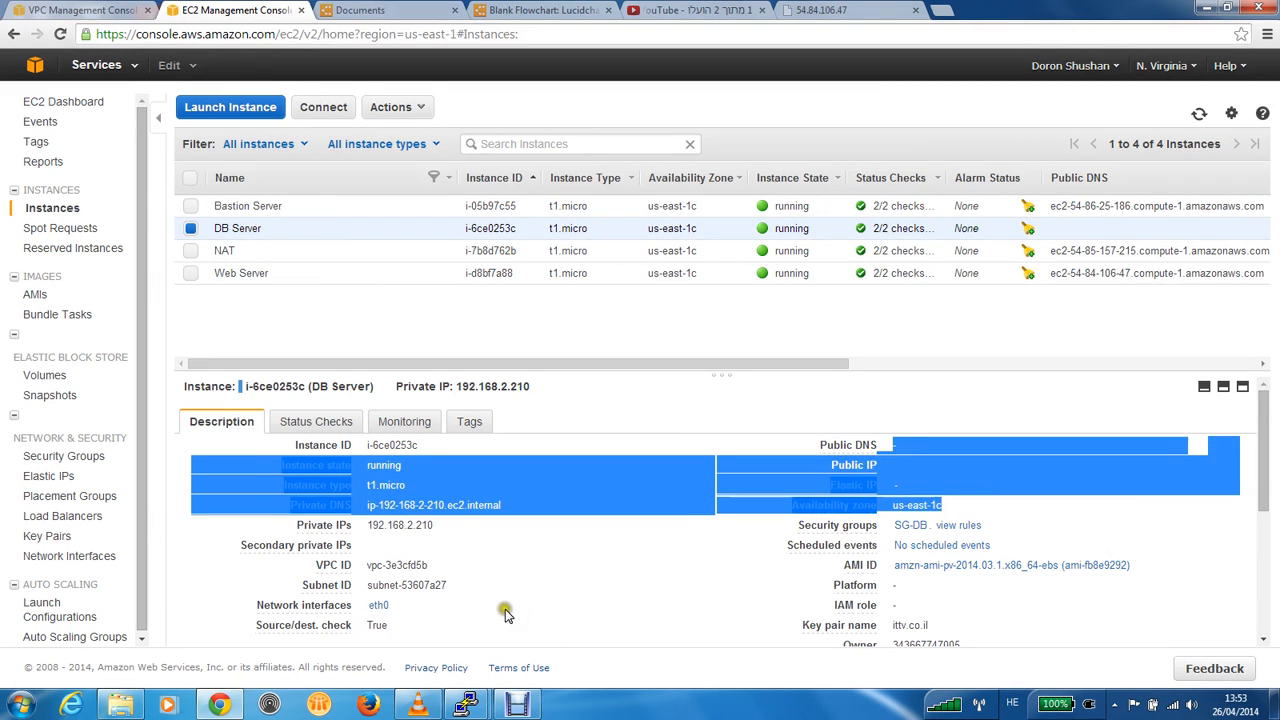
{"action": "left_click_drag", "start_coordinate": [450, 522], "coordinate": [369, 522]}
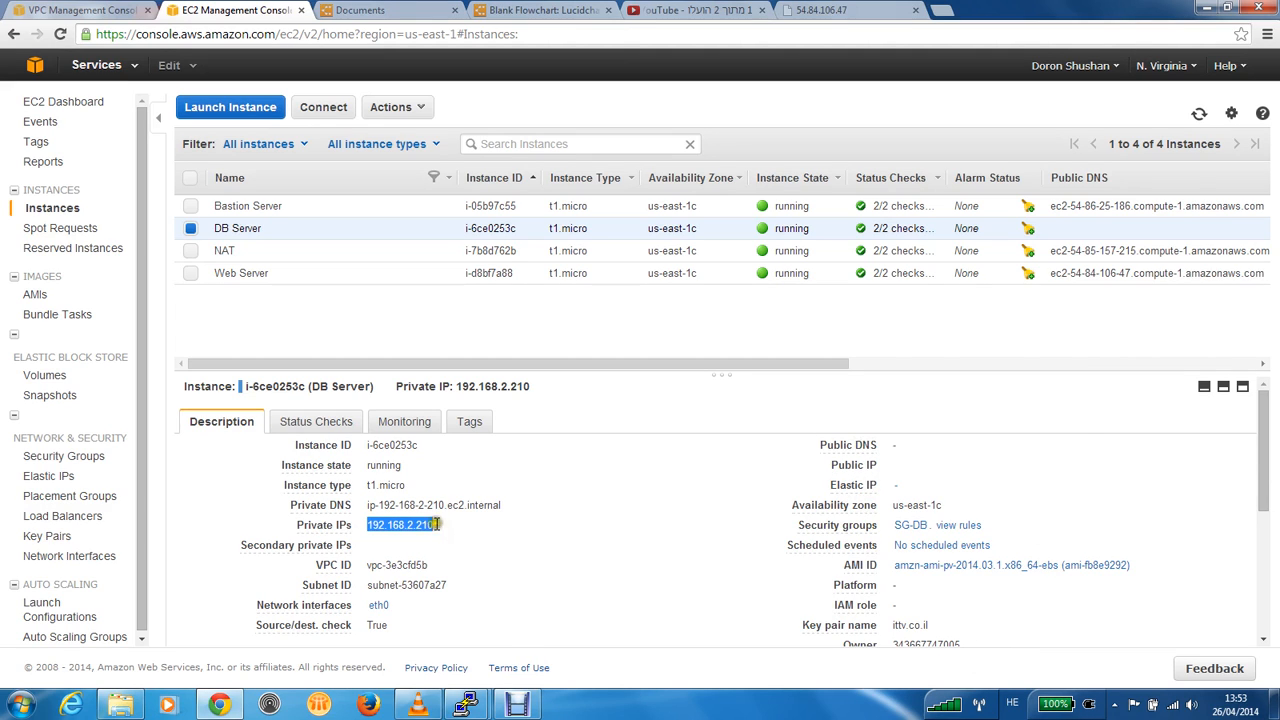
{"action": "left_click", "coordinate": [367, 526]}
{"action": "mouse_move", "coordinate": [318, 508]}
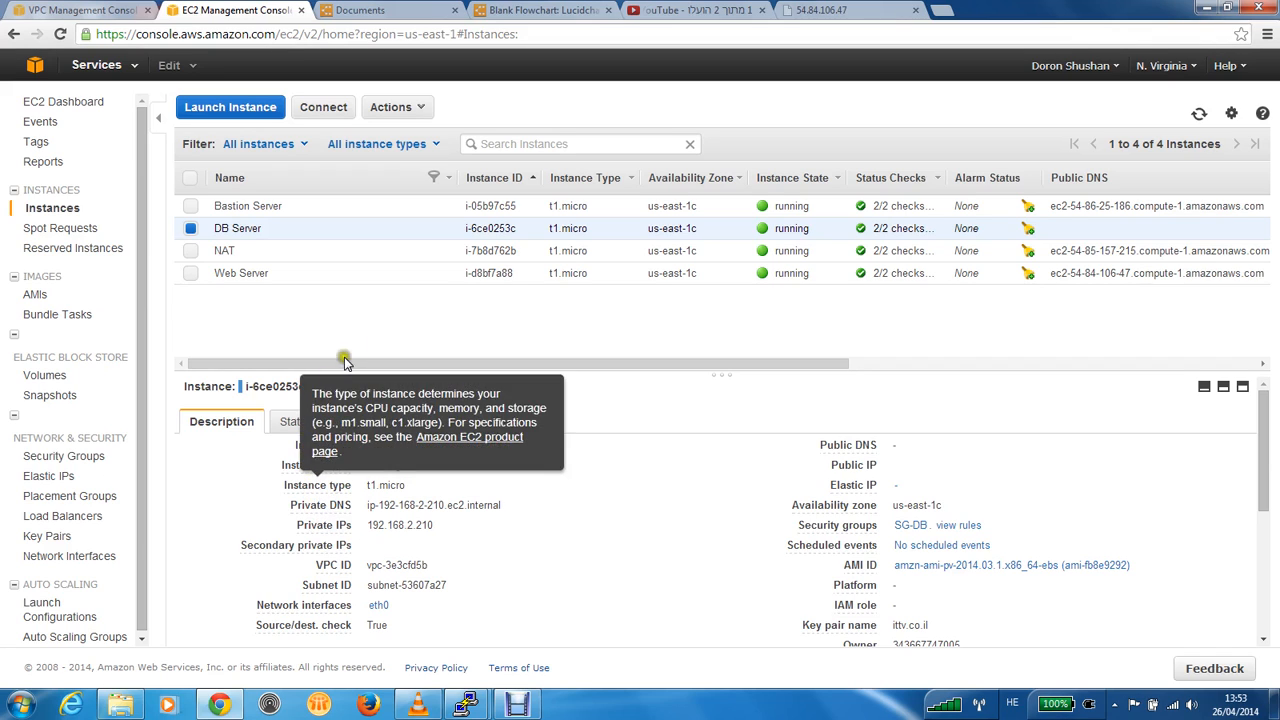
{"action": "left_click", "coordinate": [518, 14]}
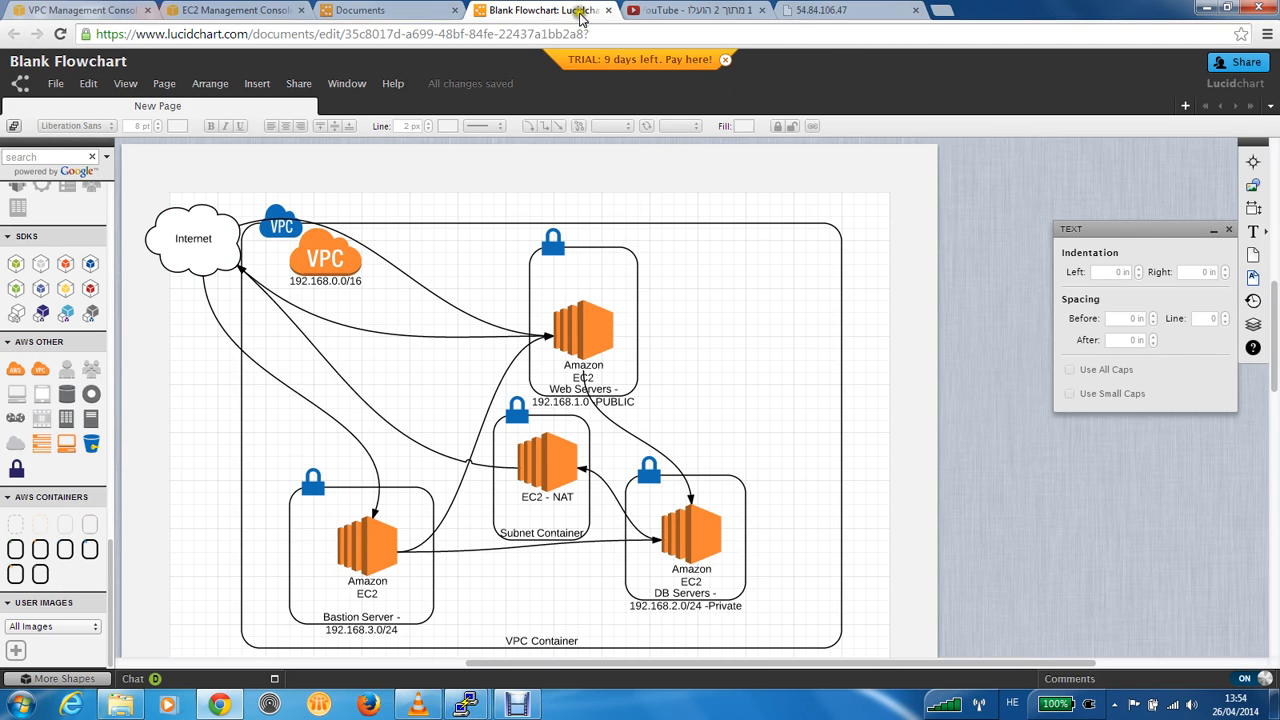
{"action": "left_click", "coordinate": [76, 12]}
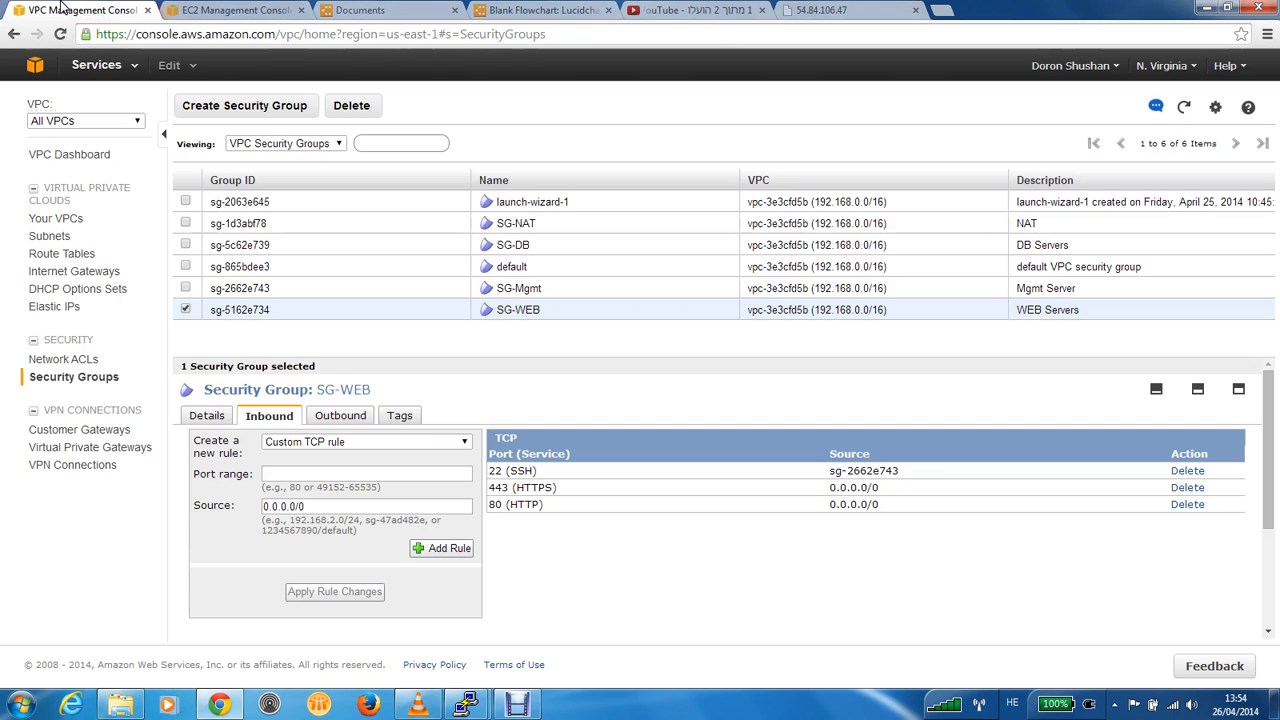
{"action": "left_click", "coordinate": [210, 14]}
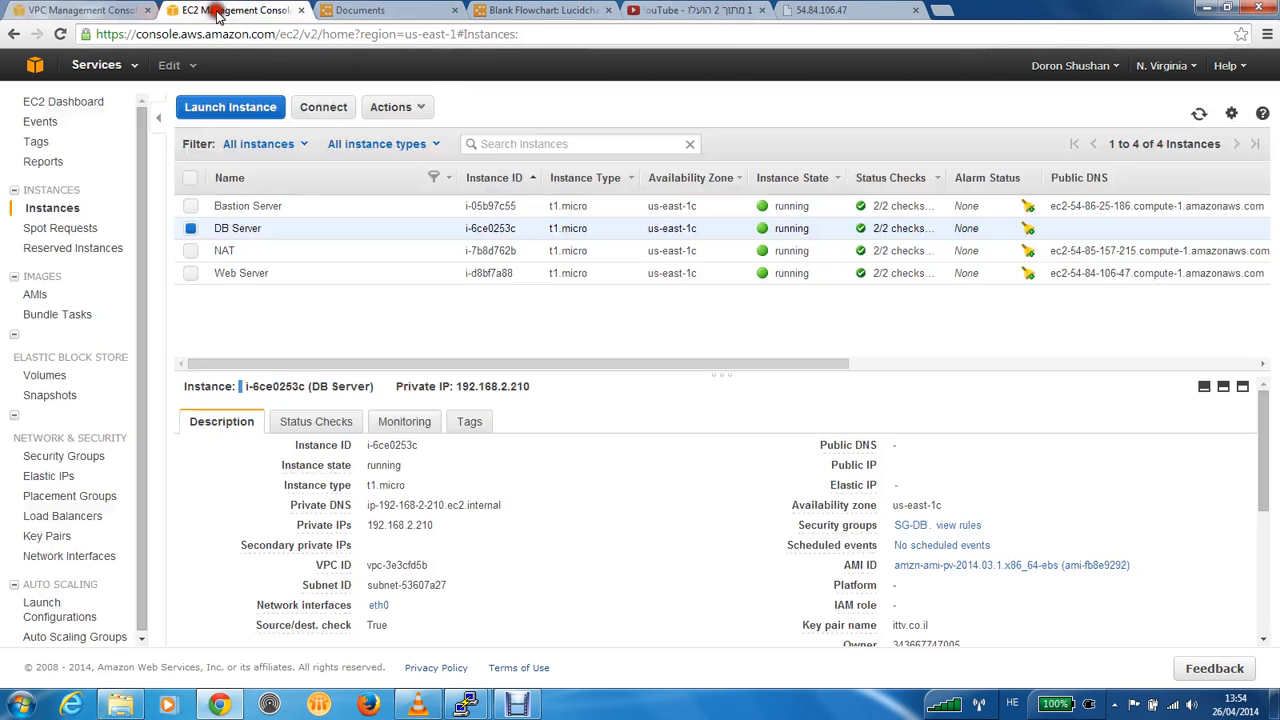
Show only the Bastion Server instance's details in EC2 and examine its public IP address
{"action": "left_click", "coordinate": [190, 206]}
{"action": "left_click", "coordinate": [193, 228]}
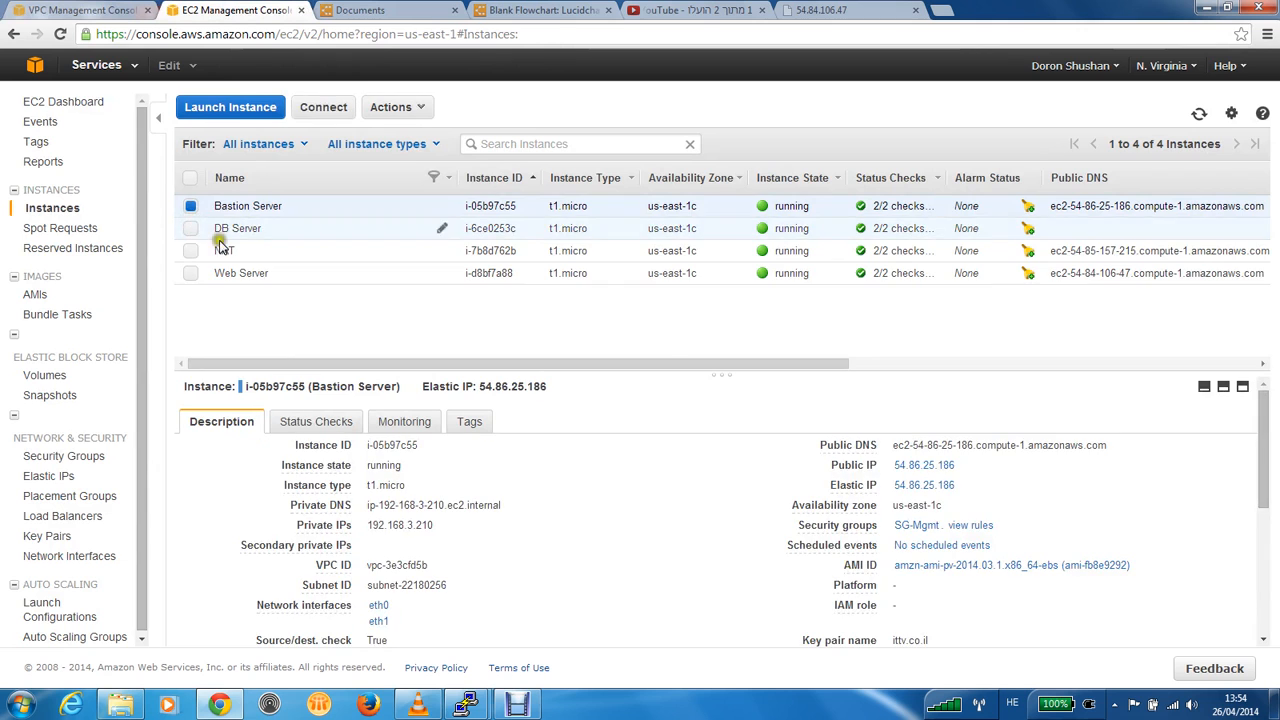
{"action": "left_click", "coordinate": [952, 467]}
{"action": "left_click_drag", "start_coordinate": [952, 467], "coordinate": [896, 472]}
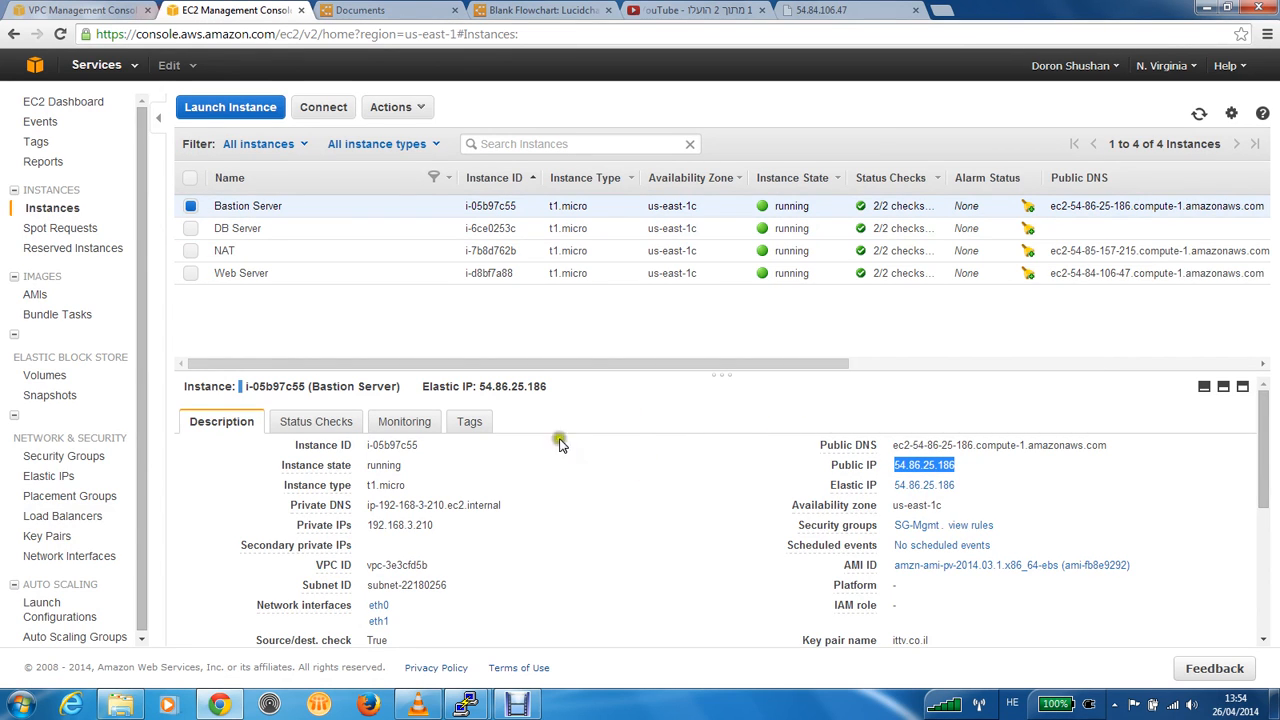
Switch to the PuTTY session on the bastion host 192.168.3.210 and move its window lower to uncover the EC2 instance list
{"action": "mouse_move", "coordinate": [462, 704]}
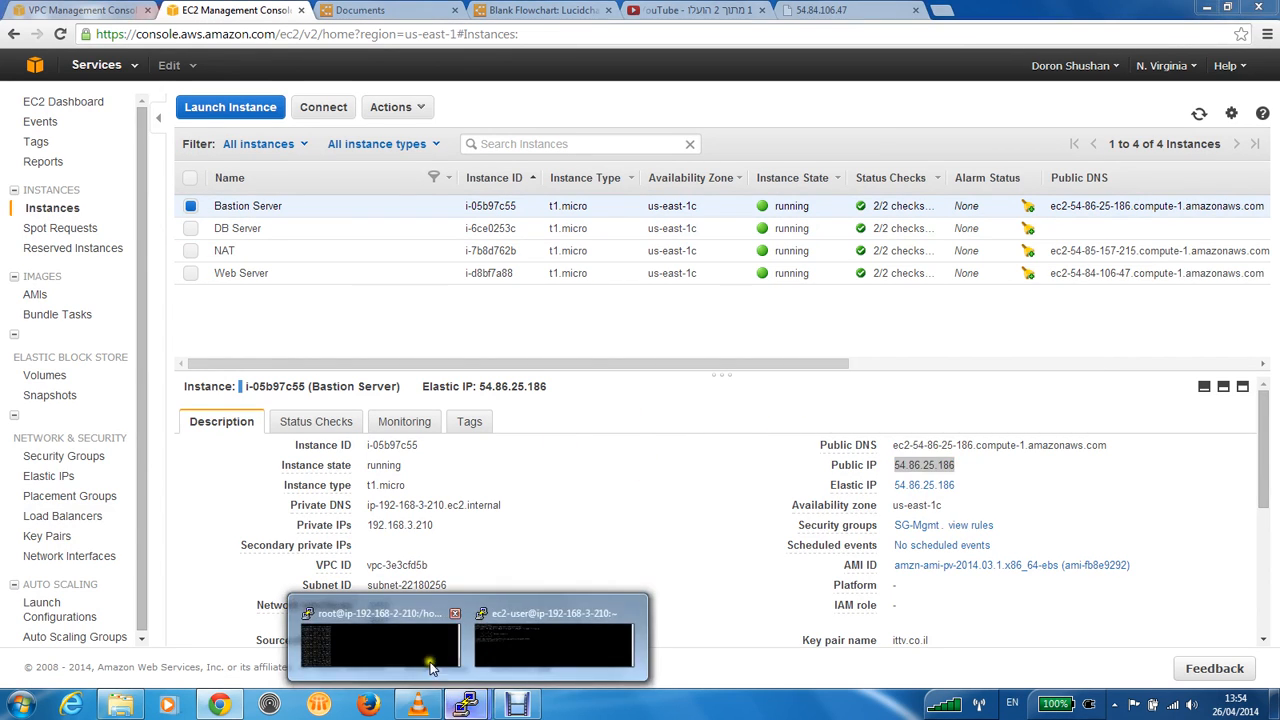
{"action": "left_click", "coordinate": [380, 630]}
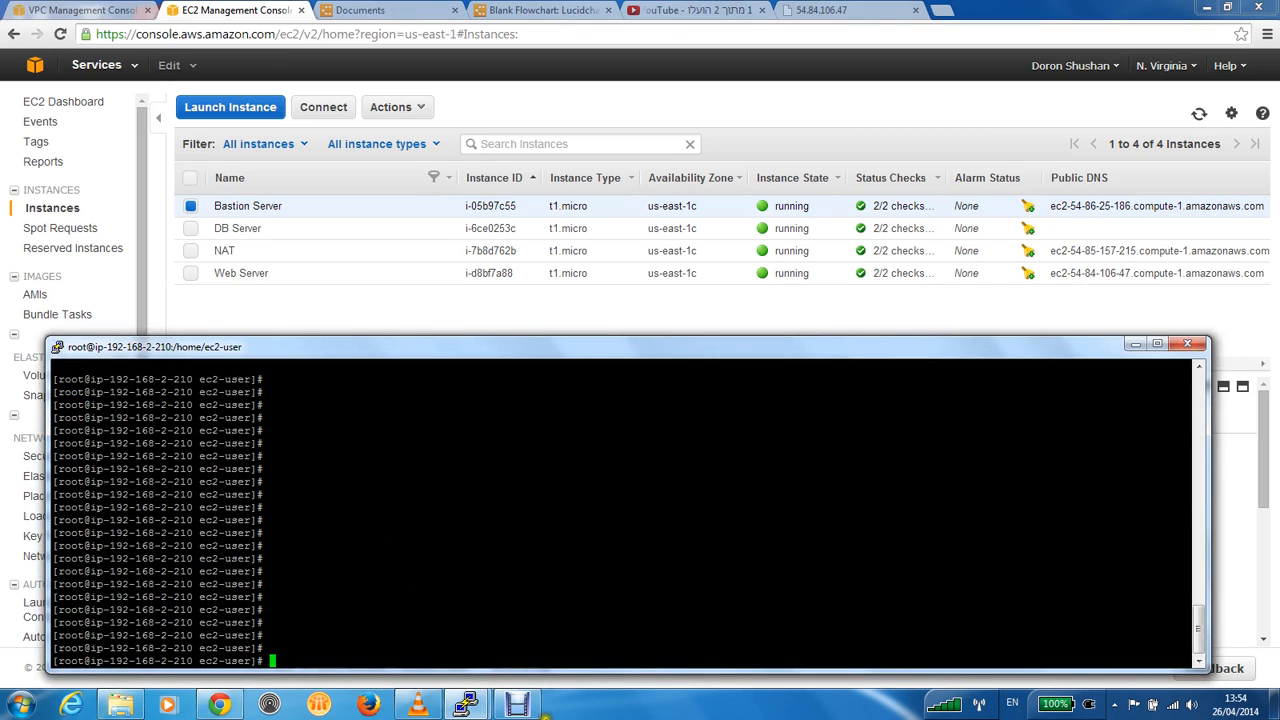
{"action": "mouse_move", "coordinate": [466, 704]}
{"action": "left_click", "coordinate": [523, 640]}
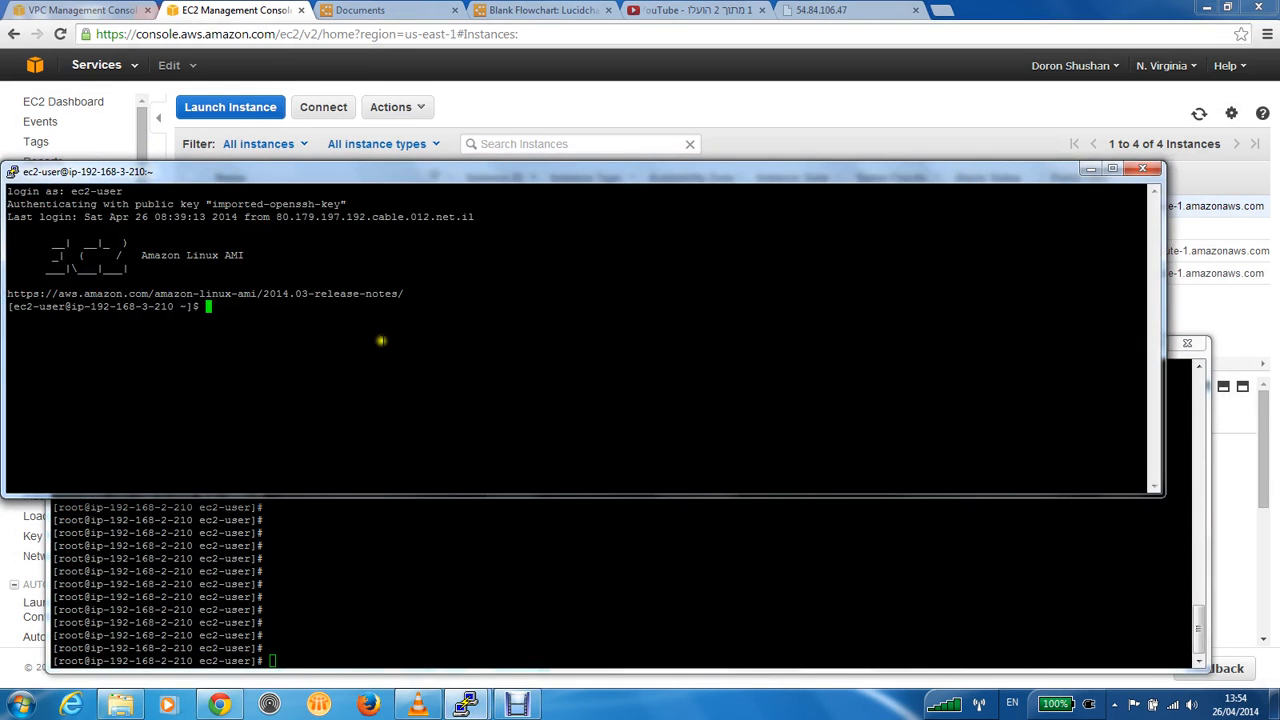
{"action": "left_click_drag", "start_coordinate": [440, 172], "coordinate": [451, 331]}
{"action": "left_click", "coordinate": [361, 316]}
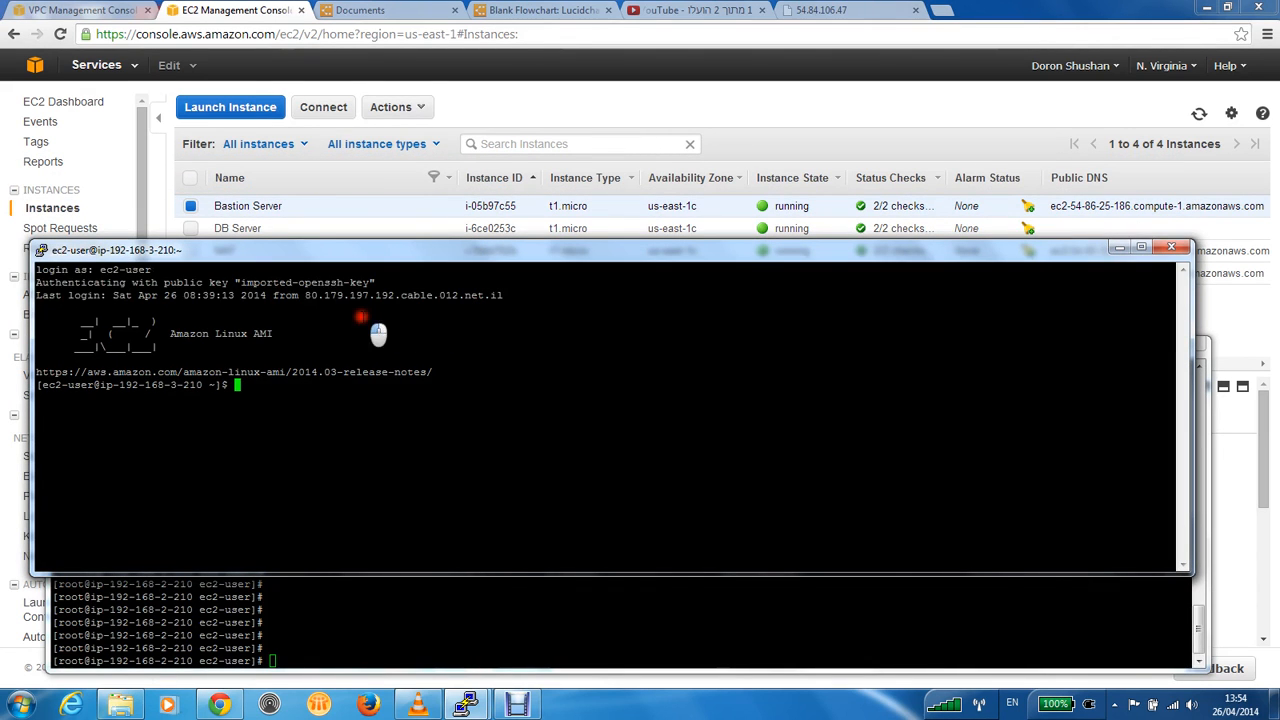
{"action": "left_click", "coordinate": [518, 485]}
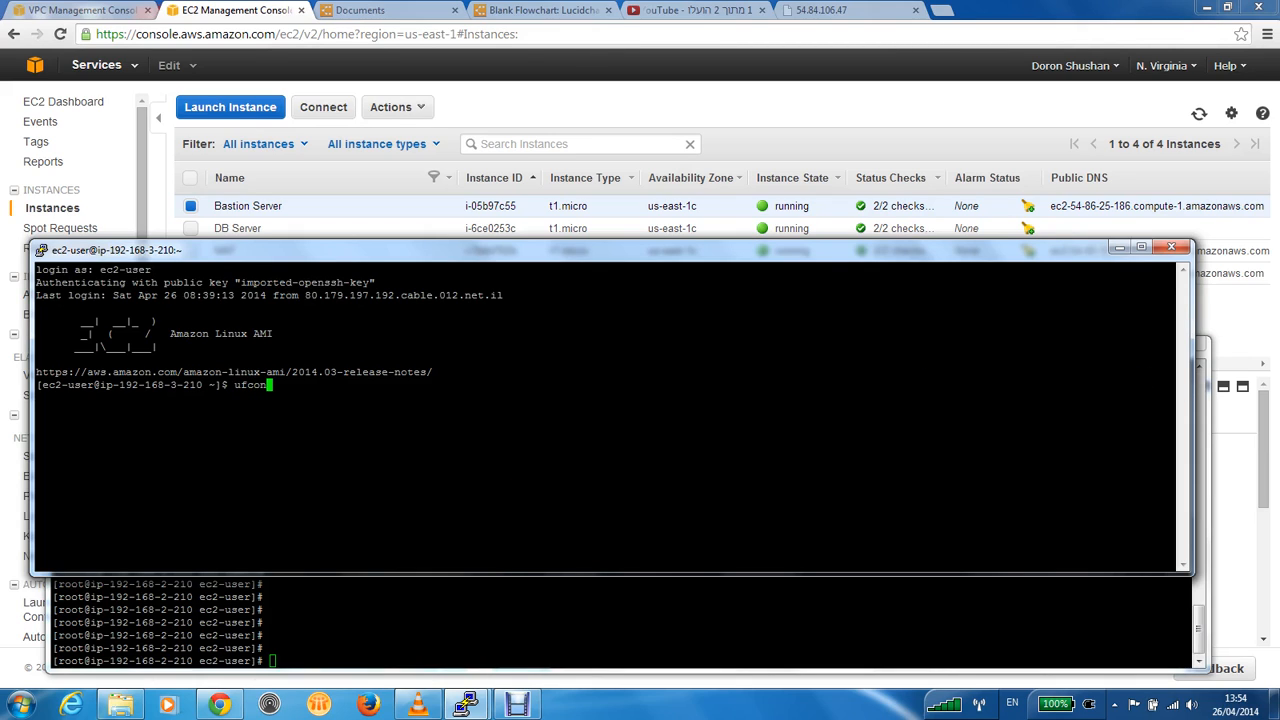
Run ifconfig on the Bastion Server and compare its interface addresses with the private IP listed in EC2
{"action": "type", "text": "ifconfig"}
{"action": "key", "text": "Return"}
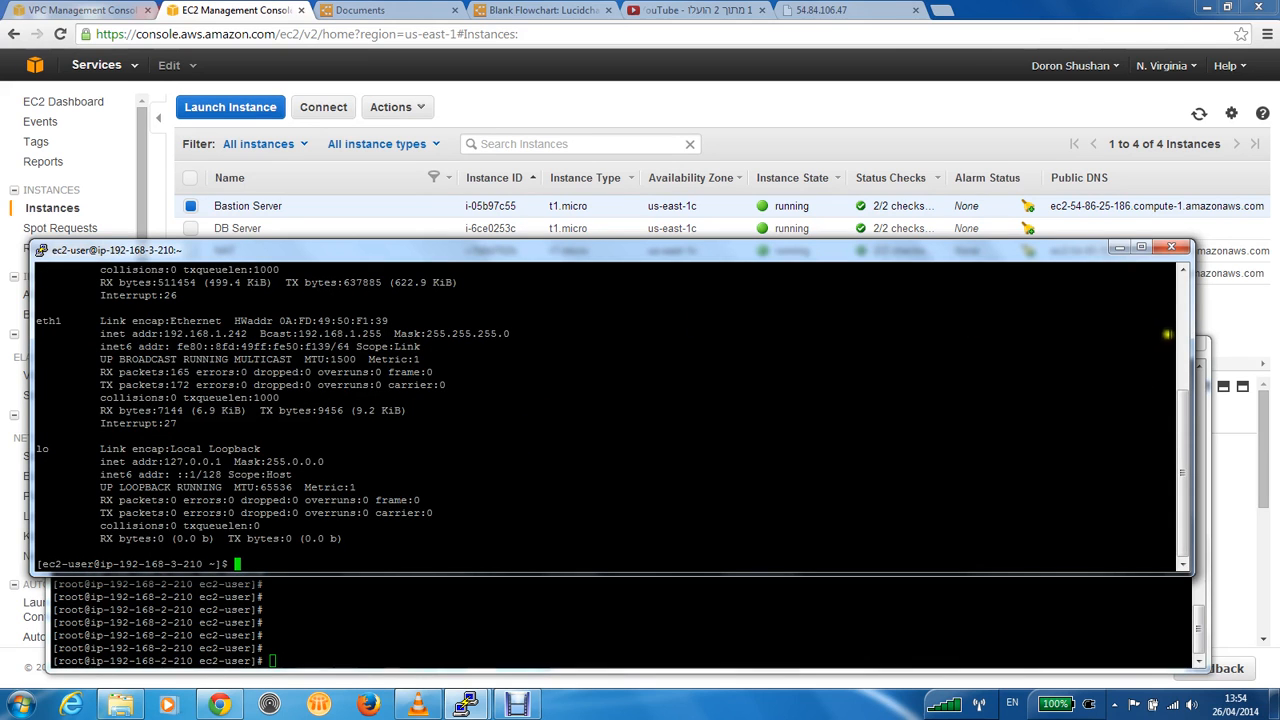
{"action": "left_click", "coordinate": [1185, 270]}
{"action": "scroll", "coordinate": [1185, 270], "scroll_direction": "up", "scroll_amount": 5}
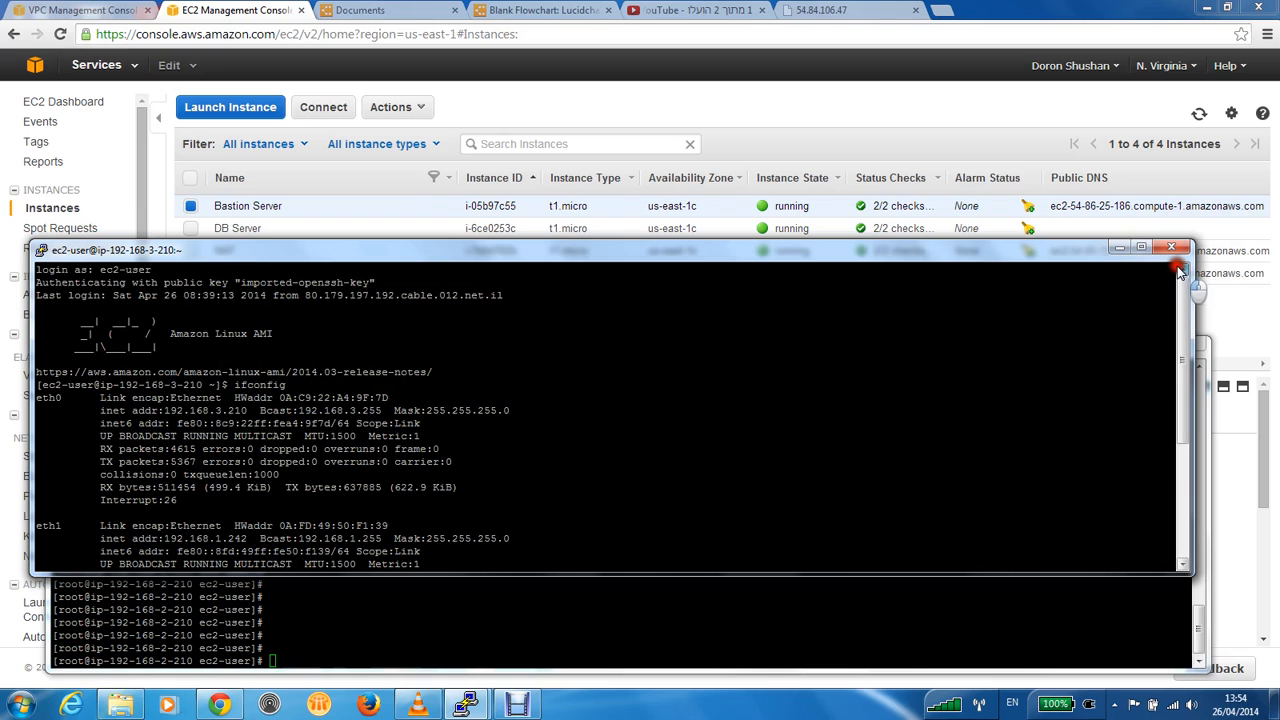
{"action": "left_click_drag", "start_coordinate": [1180, 276], "coordinate": [1174, 423]}
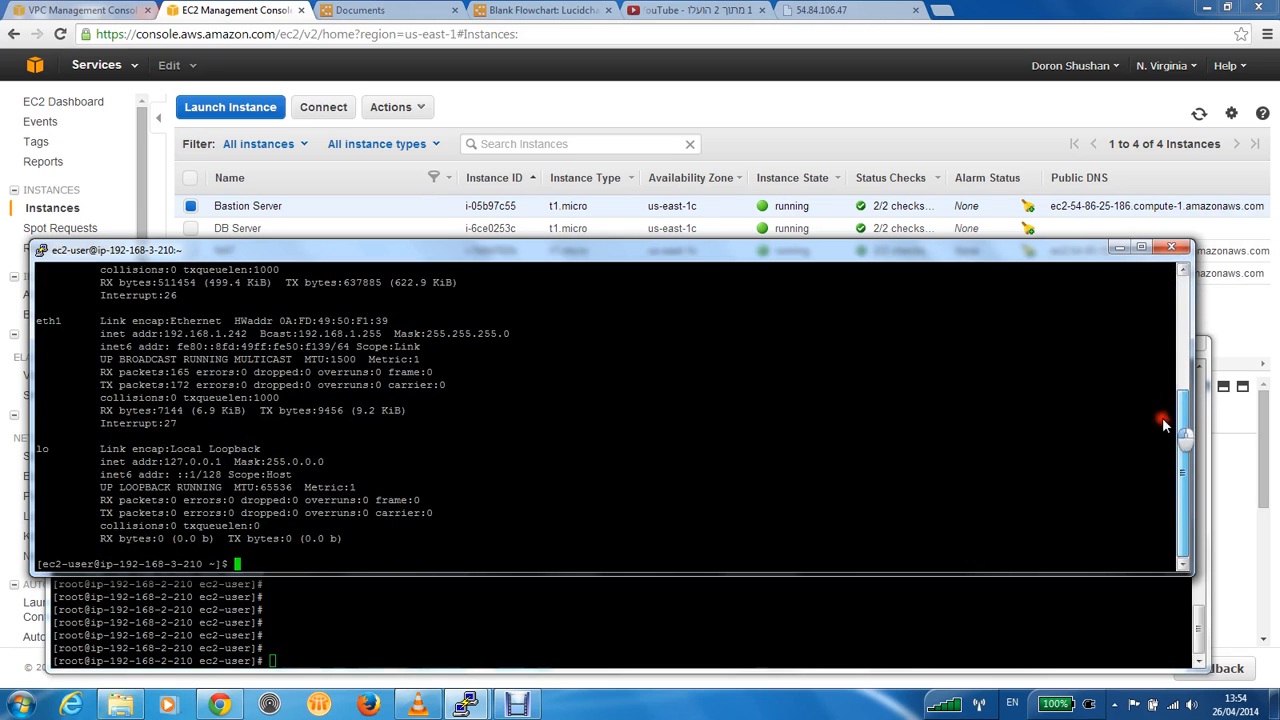
{"action": "left_click", "coordinate": [766, 118]}
{"action": "mouse_move", "coordinate": [429, 525]}
{"action": "left_mouse_down"}
{"action": "mouse_move", "coordinate": [368, 525]}
{"action": "mouse_move", "coordinate": [420, 526]}
{"action": "mouse_move", "coordinate": [457, 558]}
{"action": "mouse_move", "coordinate": [438, 534]}
{"action": "left_mouse_up"}
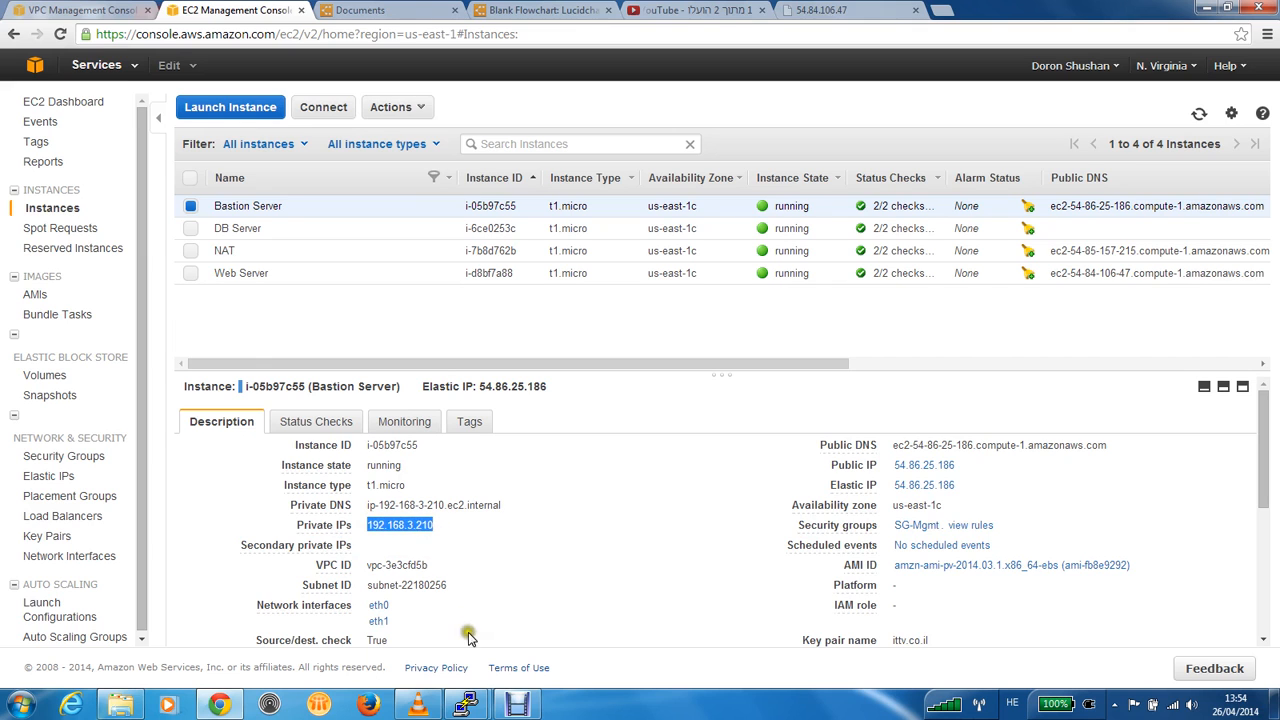
Switch back to the bastion's PuTTY session and move its window down until all four EC2 instances are uncovered
{"action": "mouse_move", "coordinate": [468, 704]}
{"action": "left_click", "coordinate": [412, 660]}
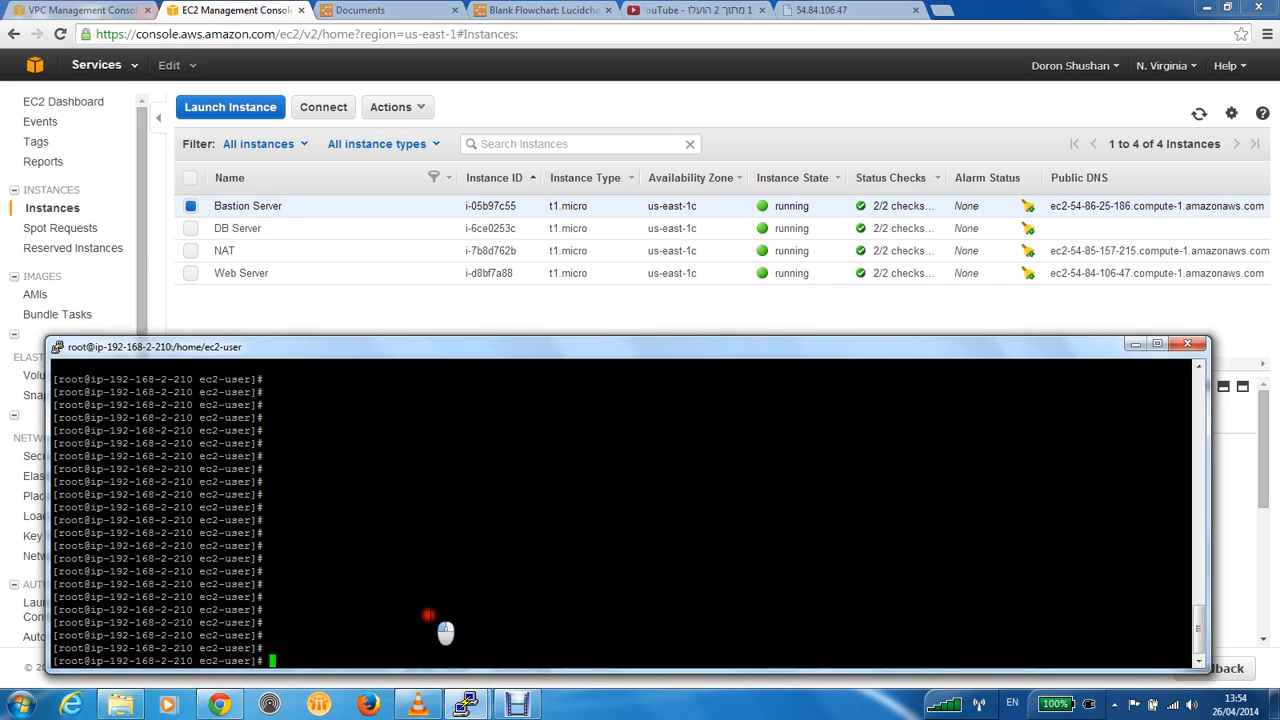
{"action": "left_click", "coordinate": [520, 670]}
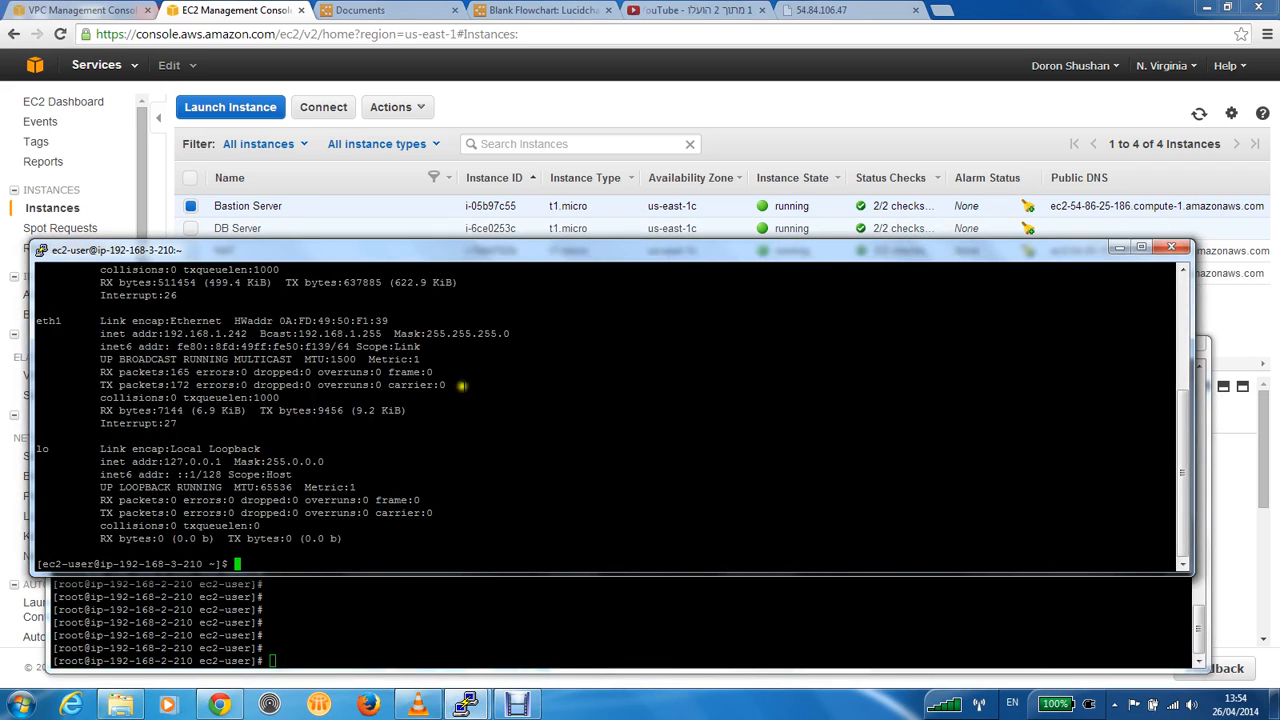
{"action": "left_click", "coordinate": [528, 252]}
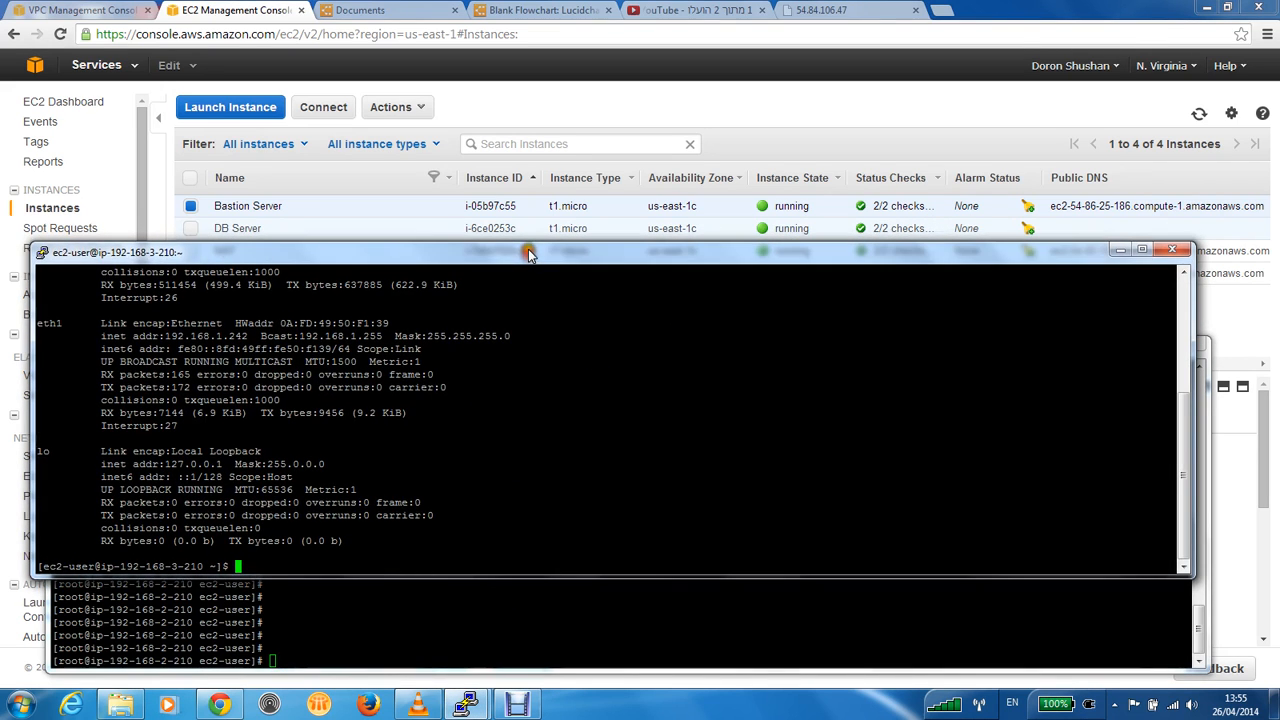
{"action": "left_click_drag", "start_coordinate": [528, 252], "coordinate": [530, 305]}
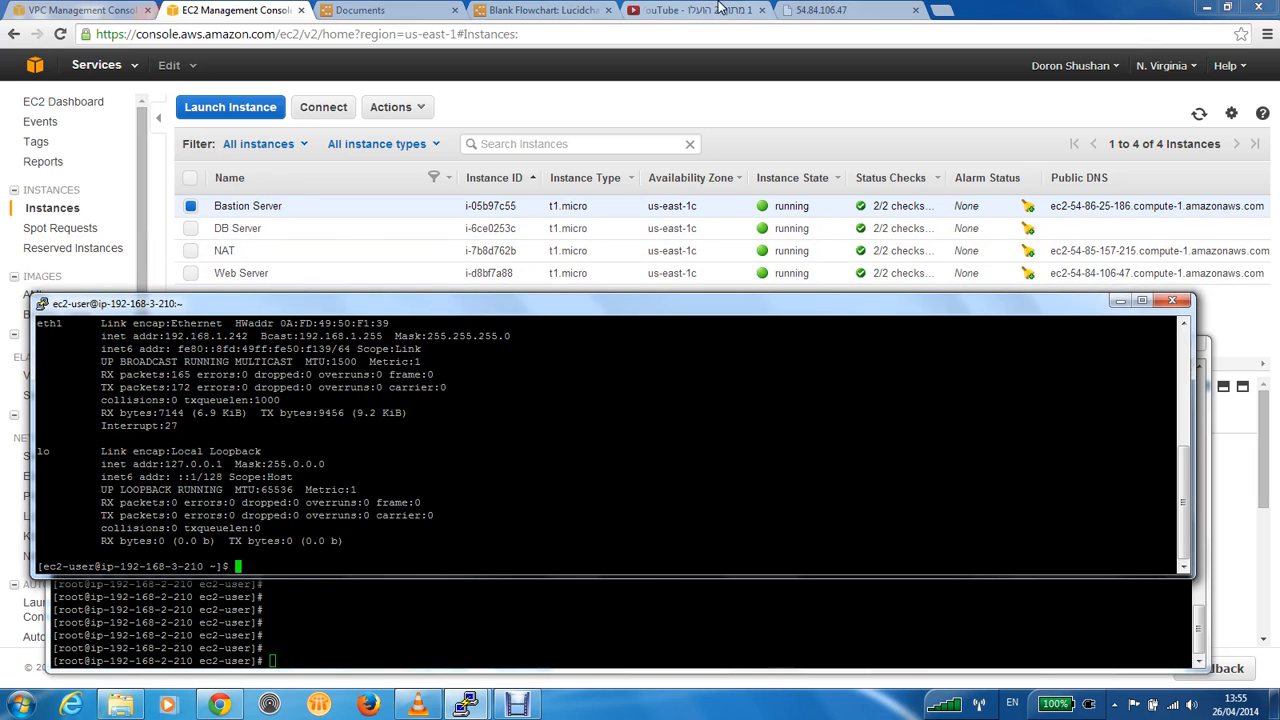
Review the Bastion Server and DB Servers in the Lucidchart VPC network diagram
{"action": "left_click", "coordinate": [540, 10]}
{"action": "left_click", "coordinate": [372, 560]}
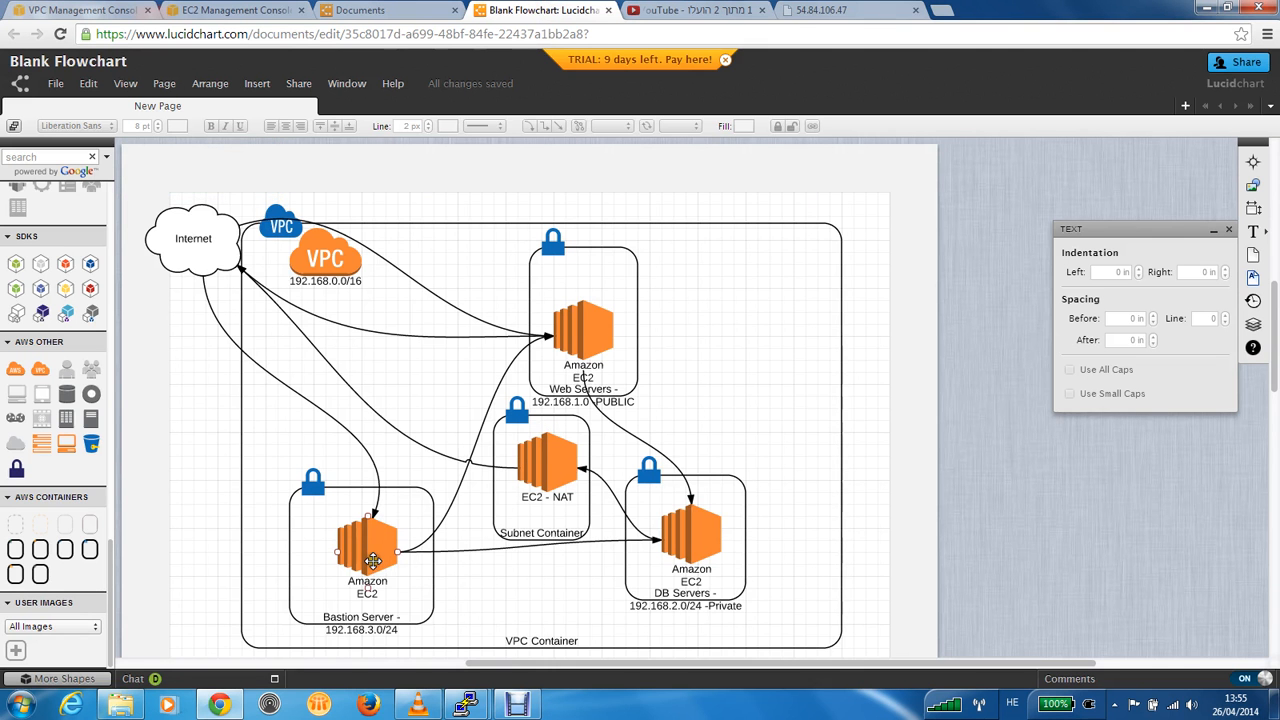
{"action": "left_click", "coordinate": [700, 533]}
Show only the DB Server instance's details in the EC2 console and examine its private IP address
{"action": "left_click", "coordinate": [68, 12]}
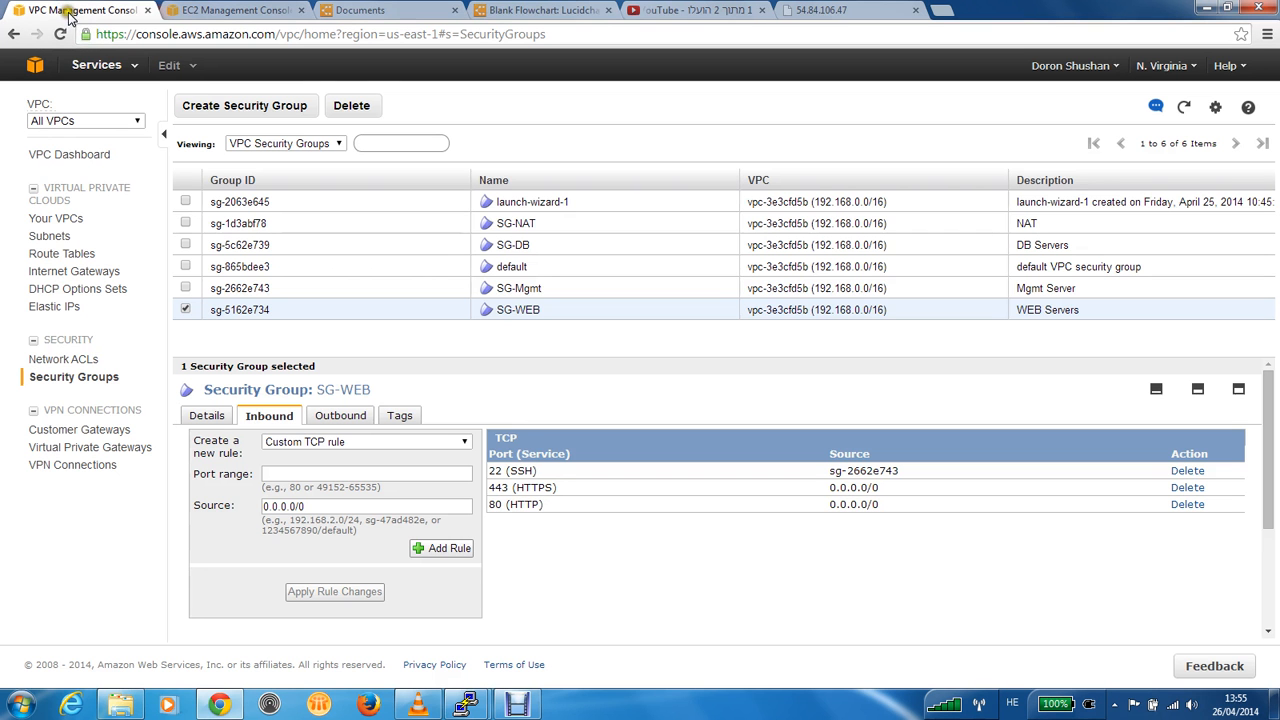
{"action": "left_click", "coordinate": [230, 11]}
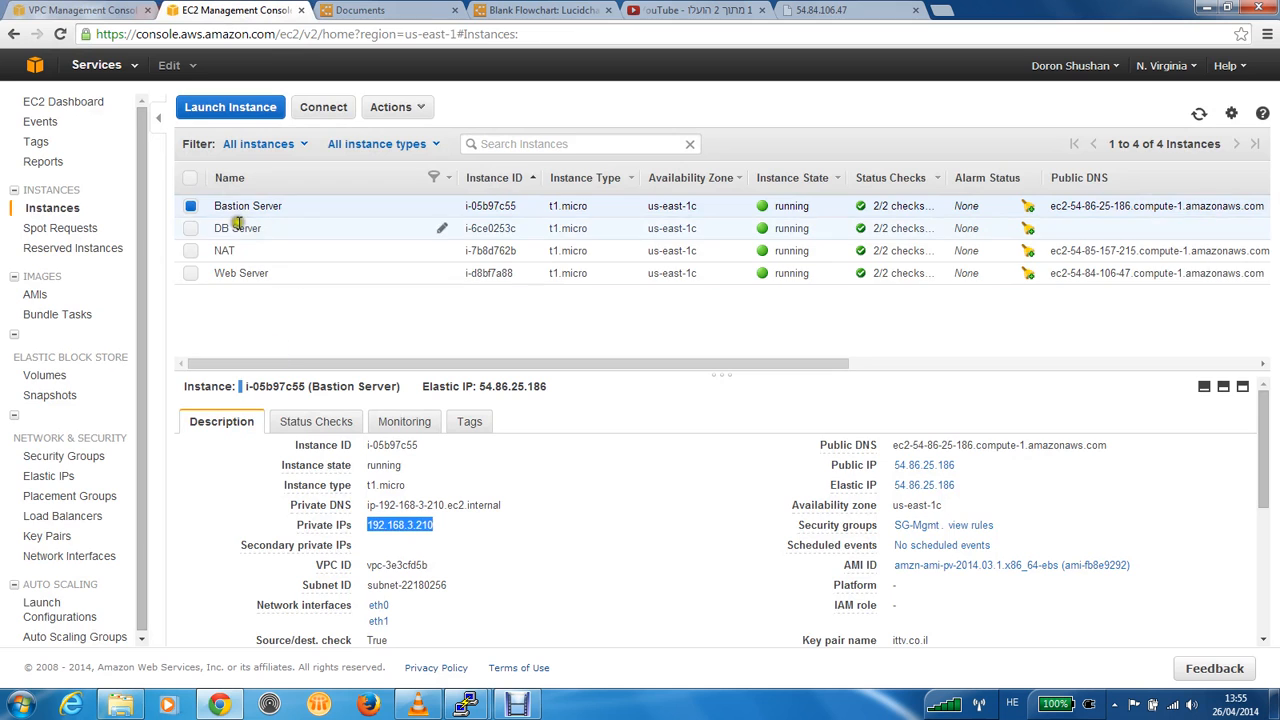
{"action": "left_click", "coordinate": [186, 230]}
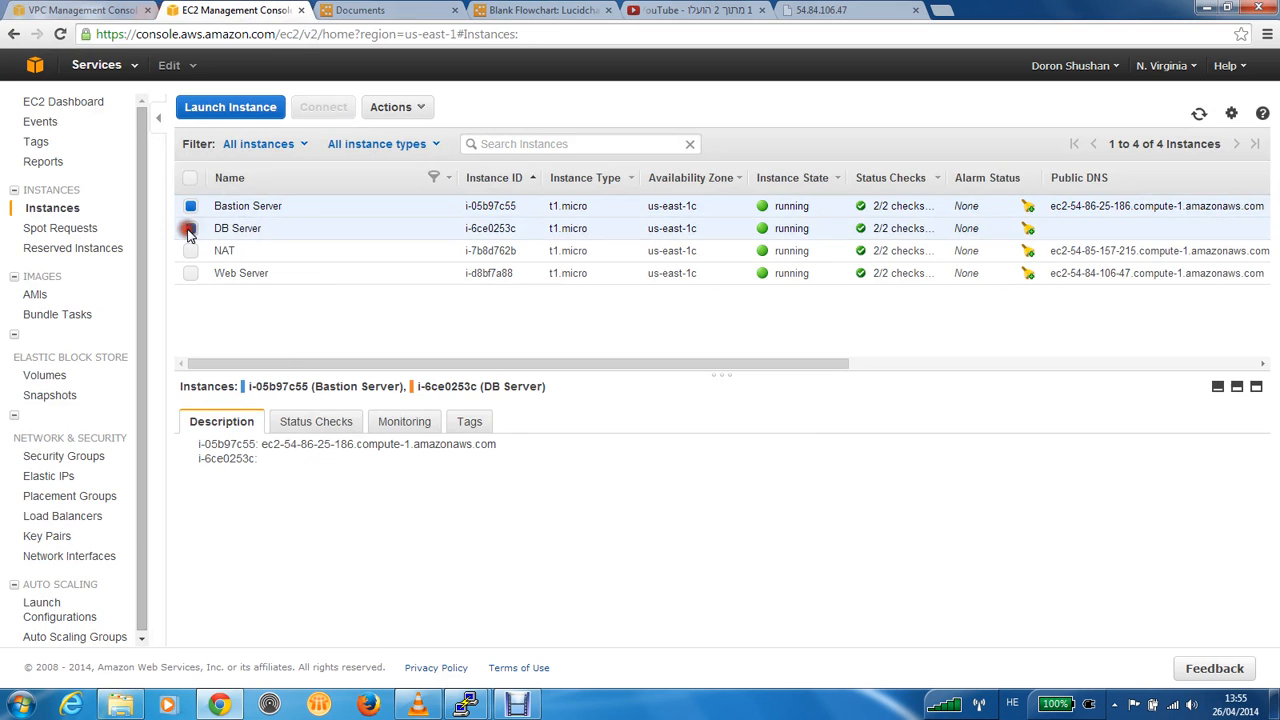
{"action": "left_click", "coordinate": [260, 228]}
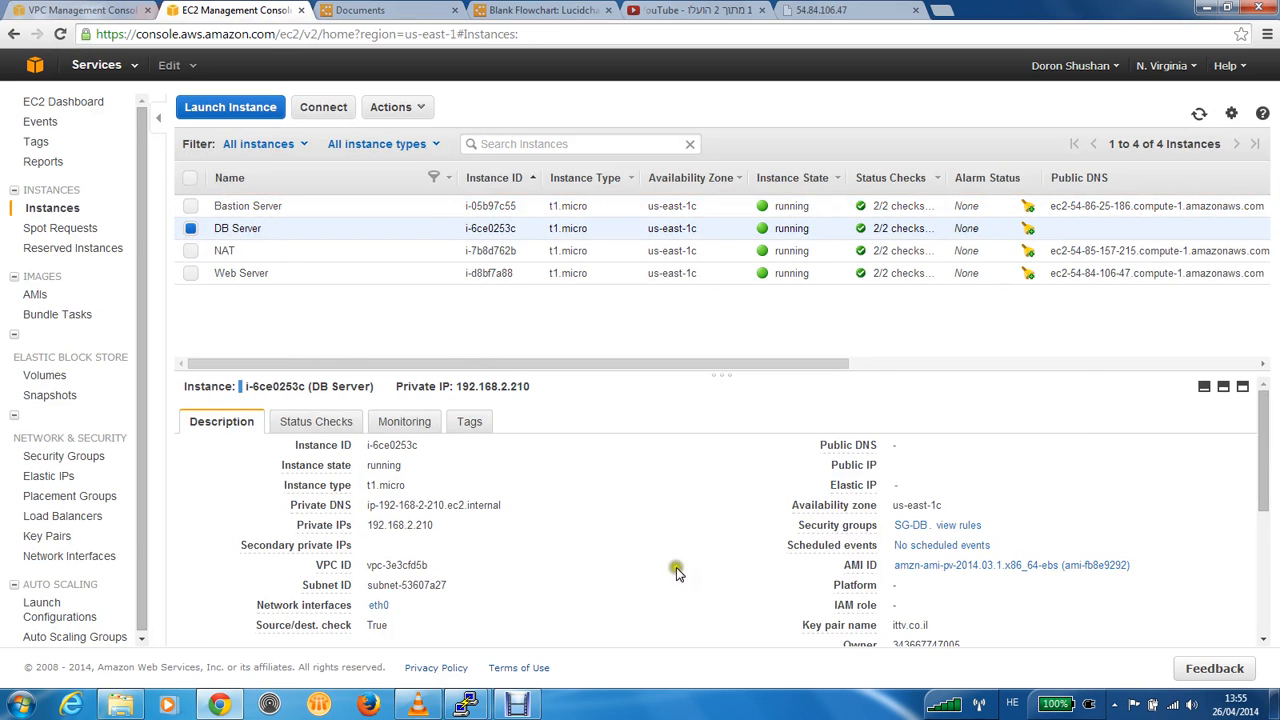
{"action": "left_click", "coordinate": [427, 523]}
{"action": "left_click_drag", "start_coordinate": [427, 523], "coordinate": [370, 521]}
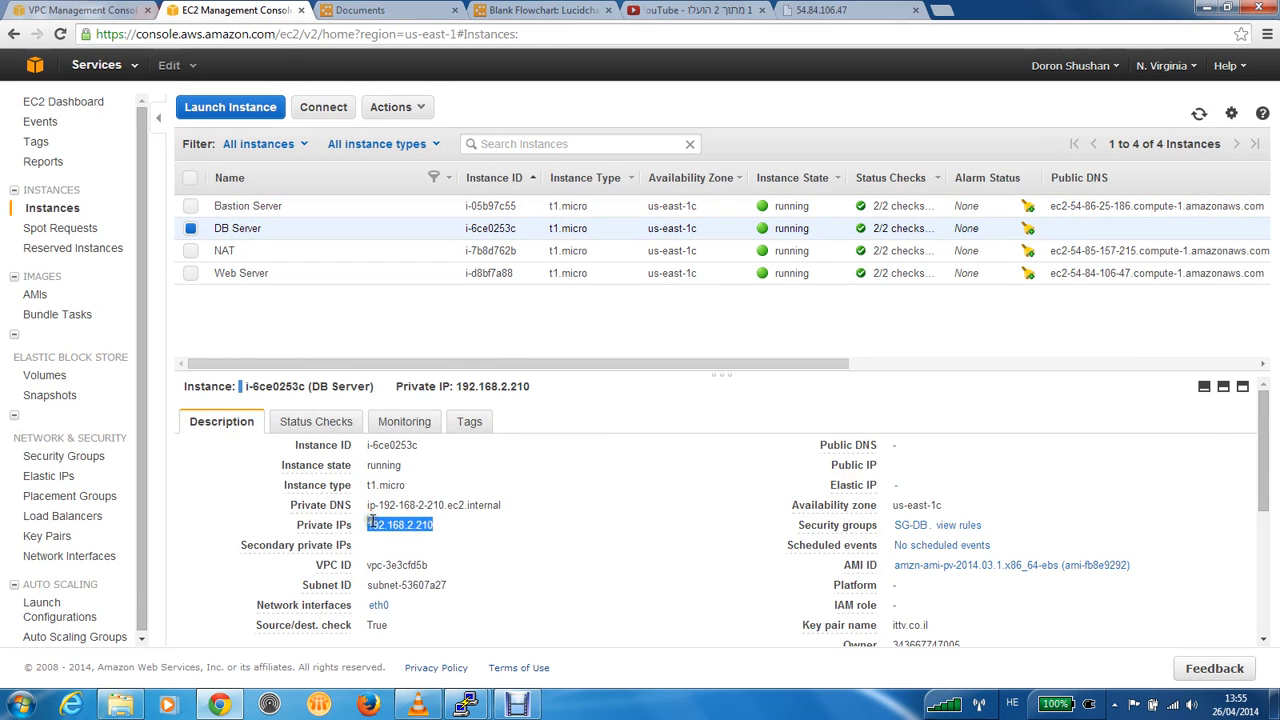
Switch to the bastion's PuTTY session, open a root shell with "sudo su -" and check the working directory with pwd
{"action": "key", "text": "alt+Tab"}
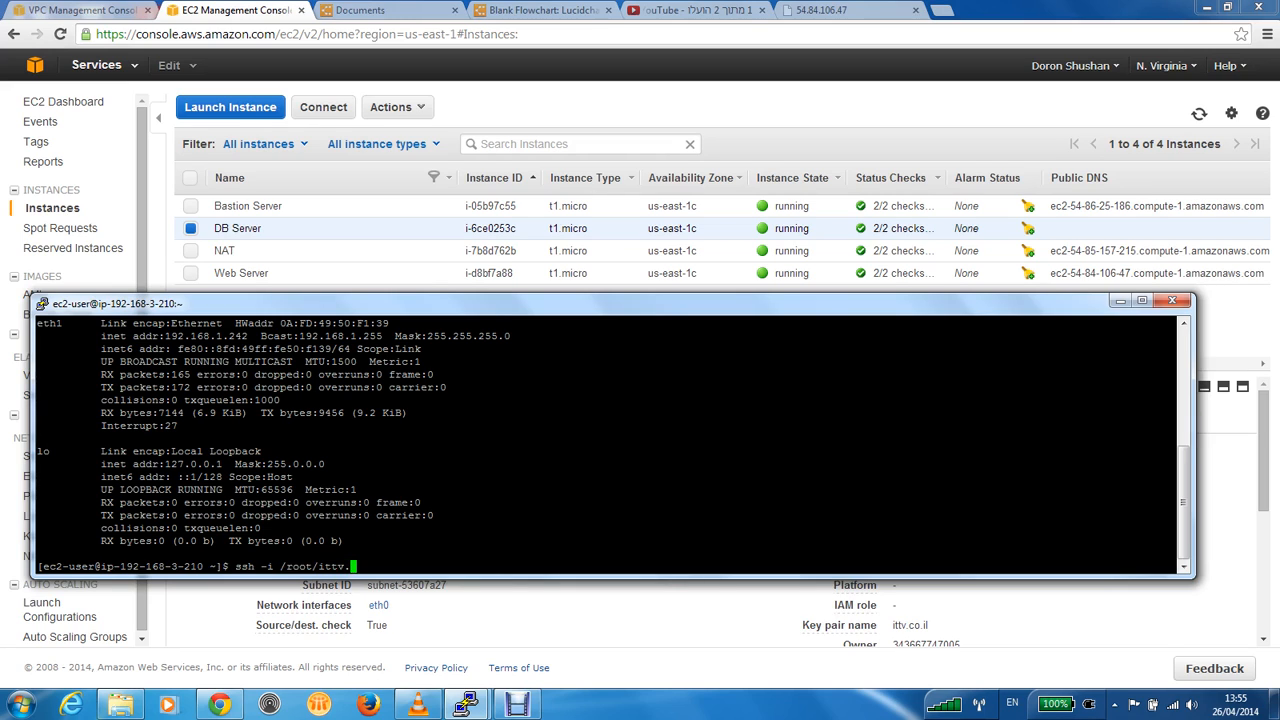
{"action": "key", "text": "ctrl+c"}
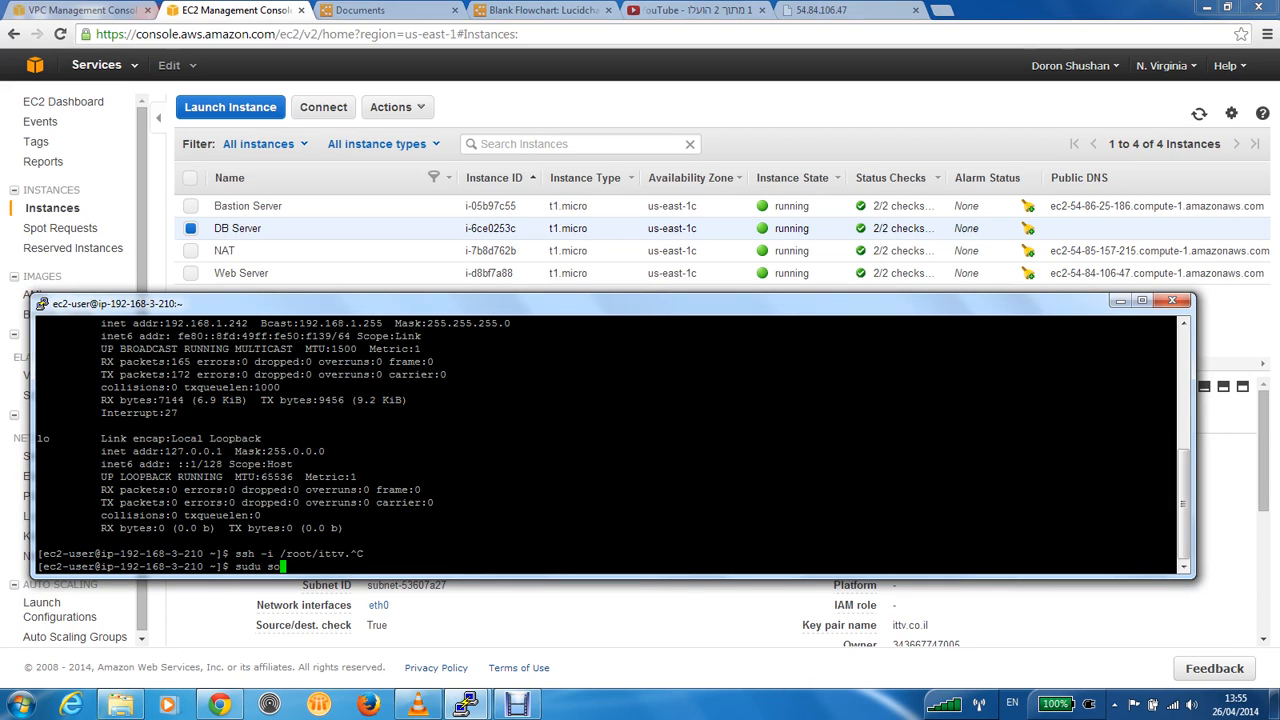
{"action": "key", "text": "Return"}
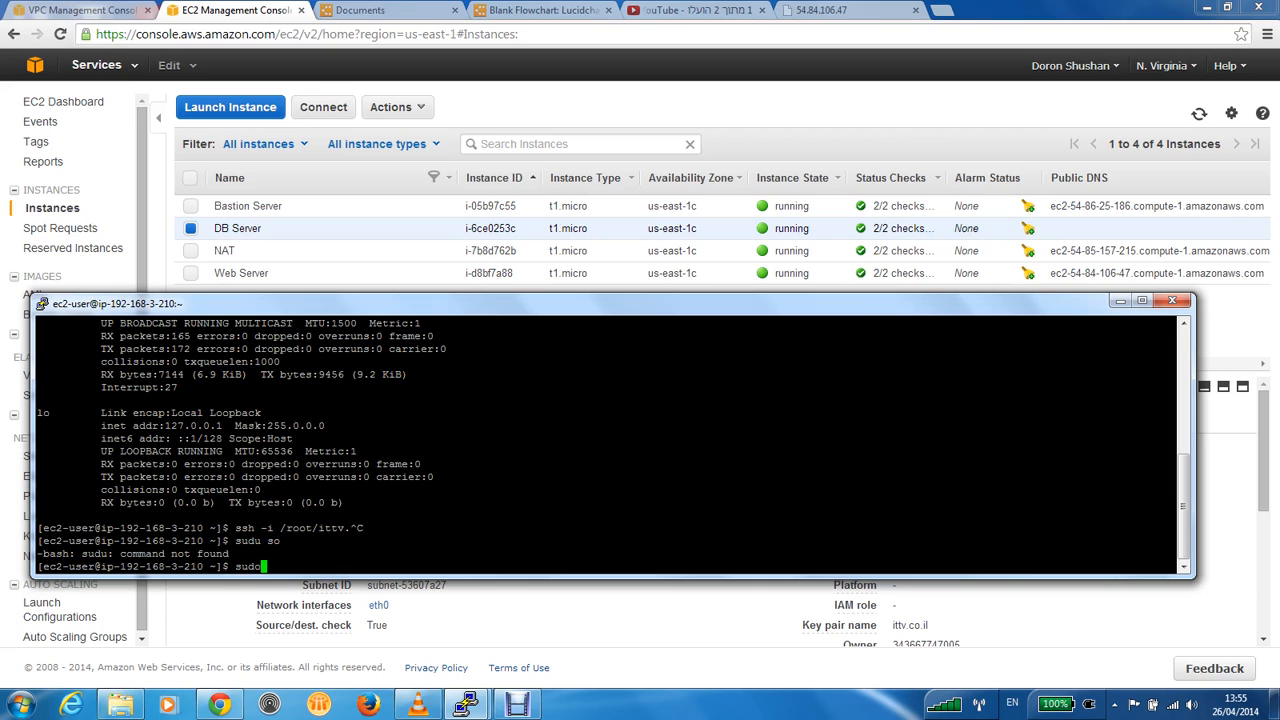
{"action": "key", "text": "Return"}
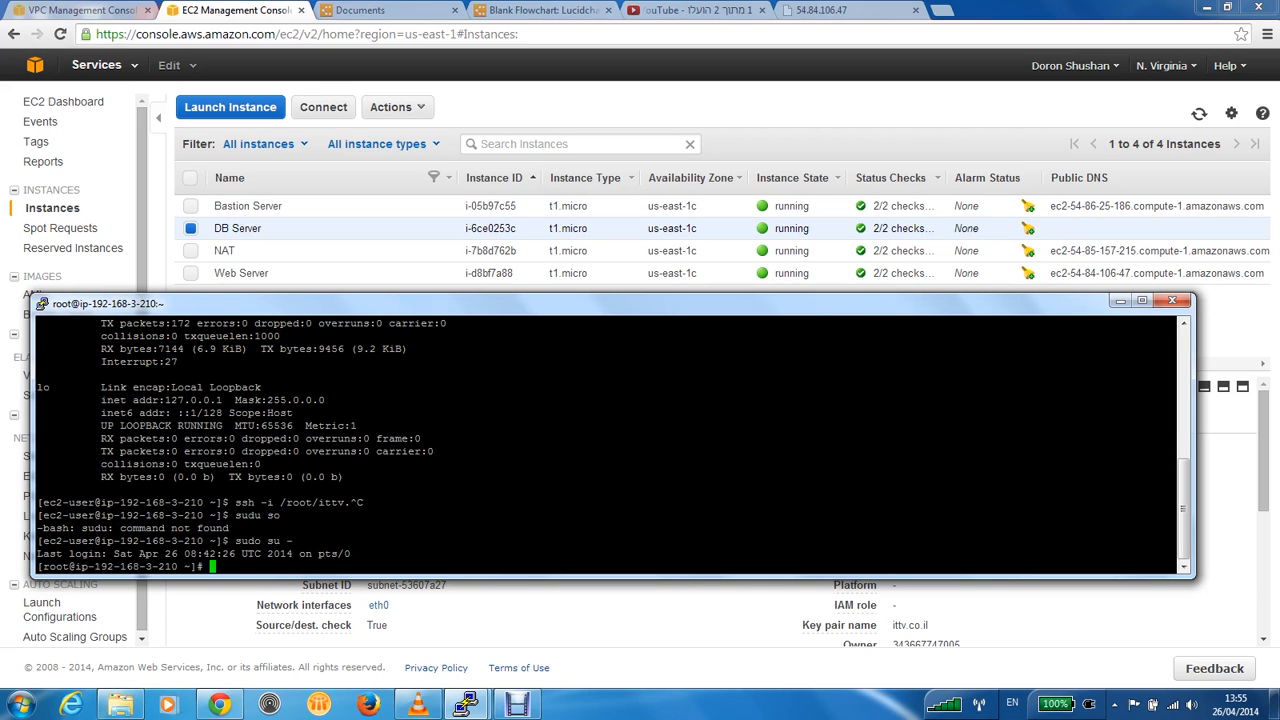
{"action": "type", "text": "pwd"}
{"action": "key", "text": "Return"}
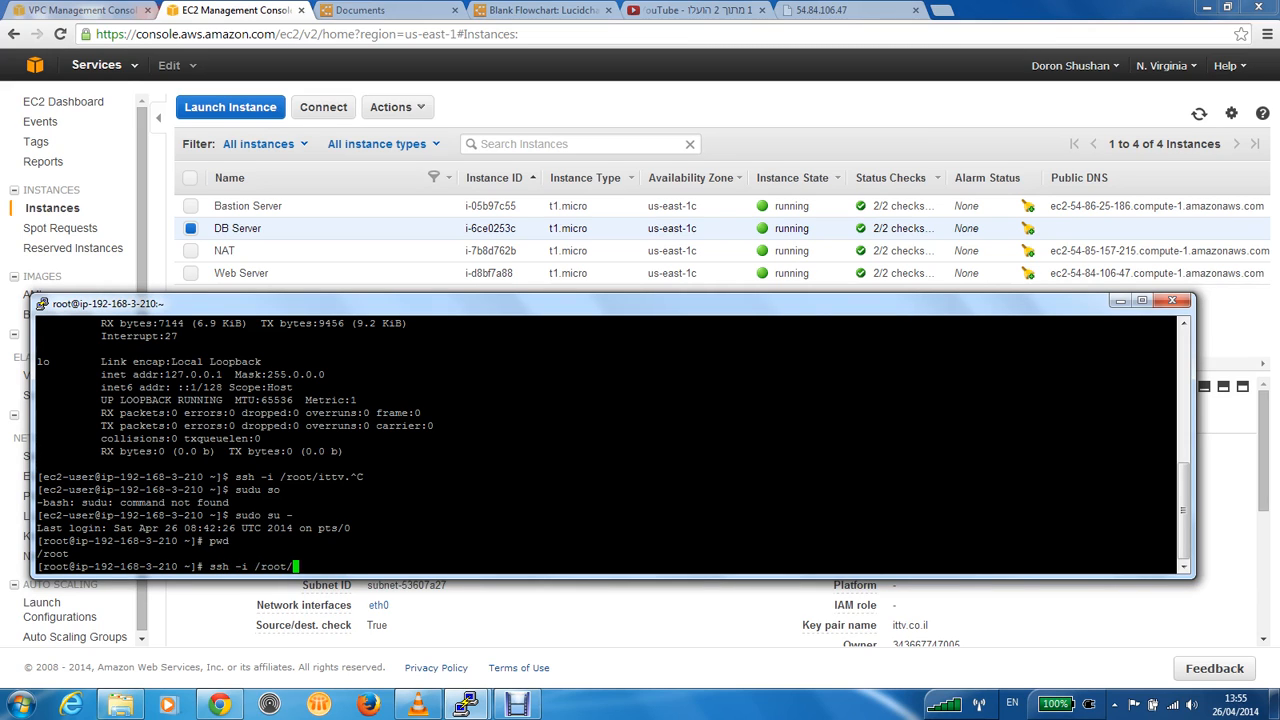
{"action": "type", "text": "ssh -i /root/i"}
{"action": "key", "text": "Tab"}
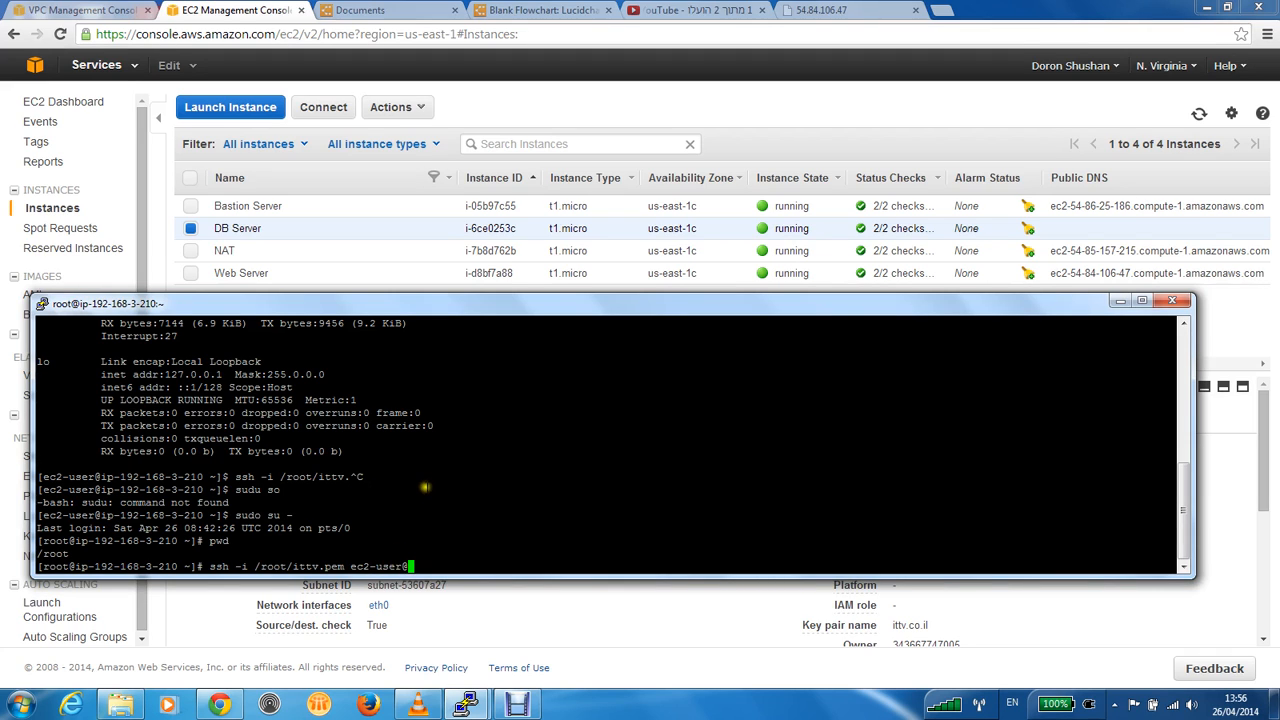
{"action": "type", "text": "192.168.2.210"}
{"action": "key", "text": "Return"}
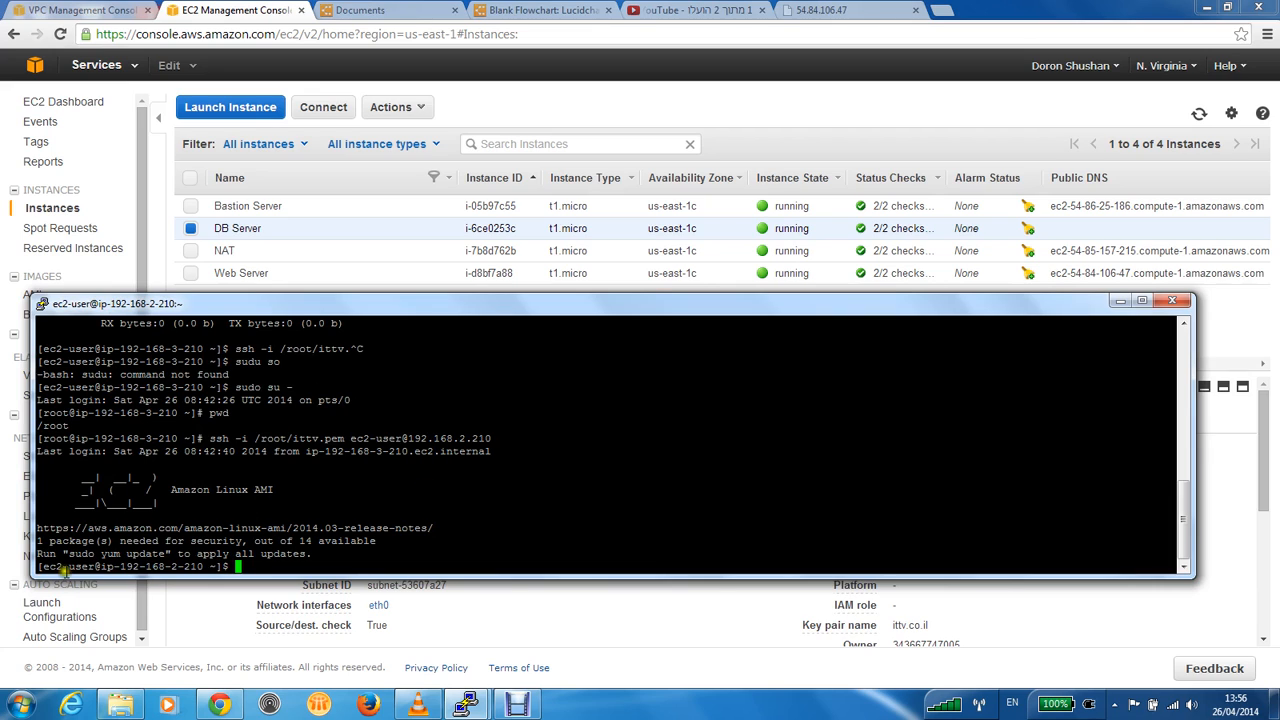
Examine the host address in the remote shell prompt and compare it with the DB Server's private IP in EC2
{"action": "left_click_drag", "start_coordinate": [56, 566], "coordinate": [214, 566]}
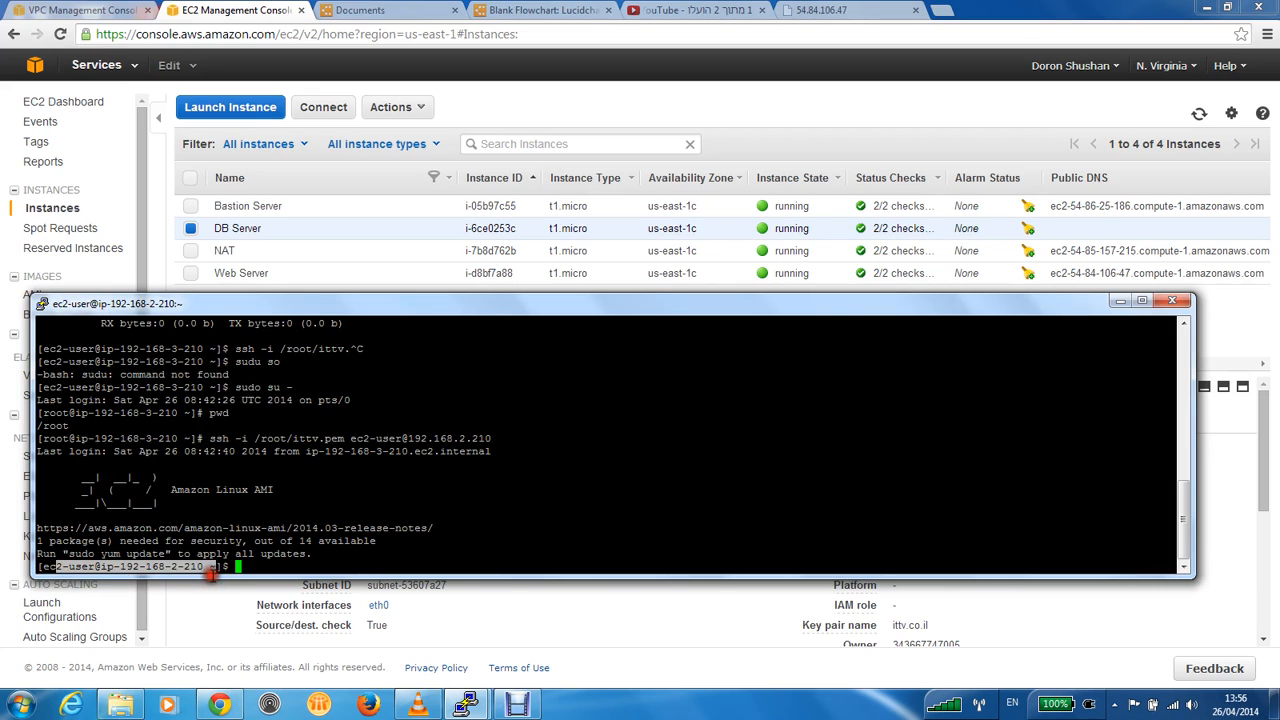
{"action": "left_click", "coordinate": [258, 535]}
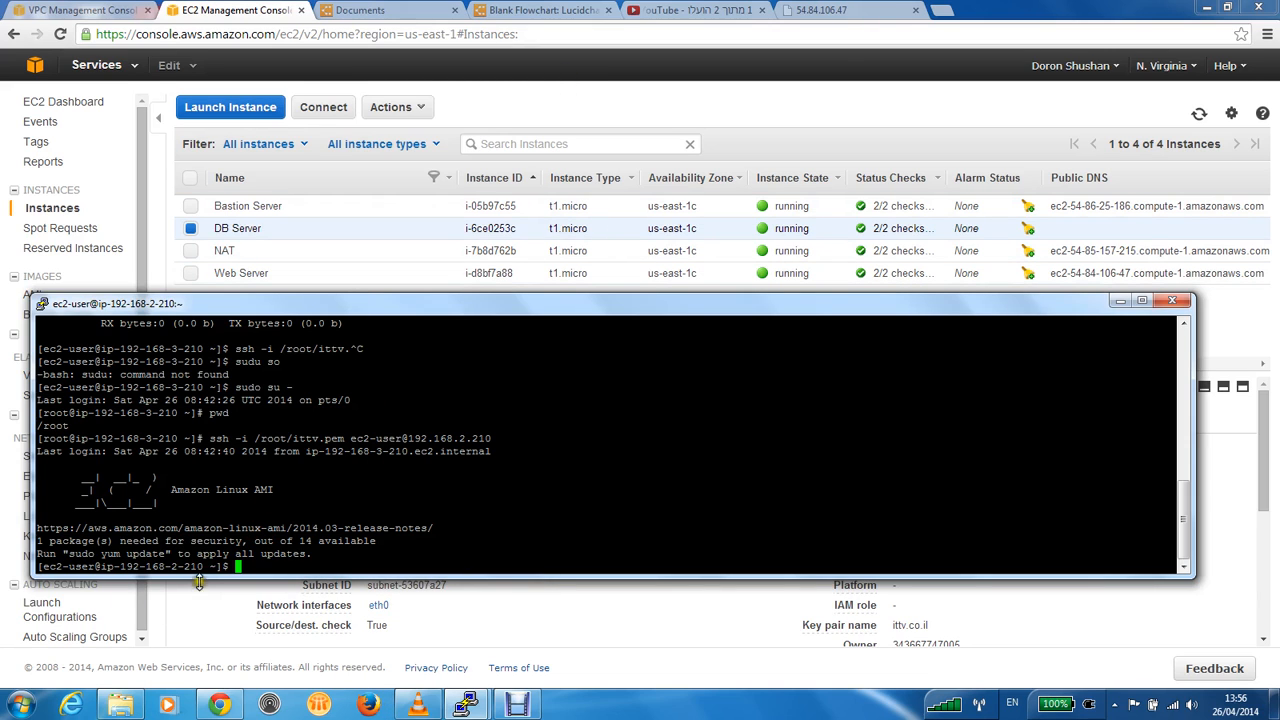
{"action": "left_click", "coordinate": [578, 118]}
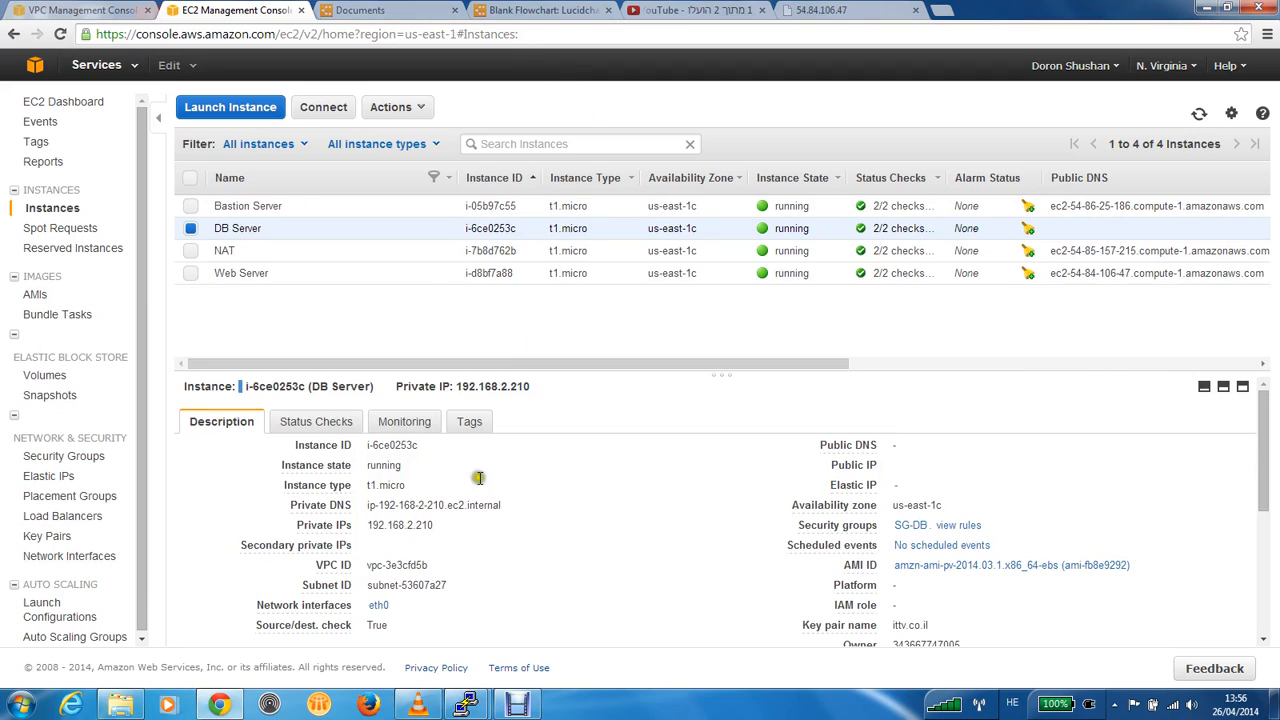
{"action": "triple_click", "coordinate": [430, 535]}
{"action": "double_click", "coordinate": [367, 525]}
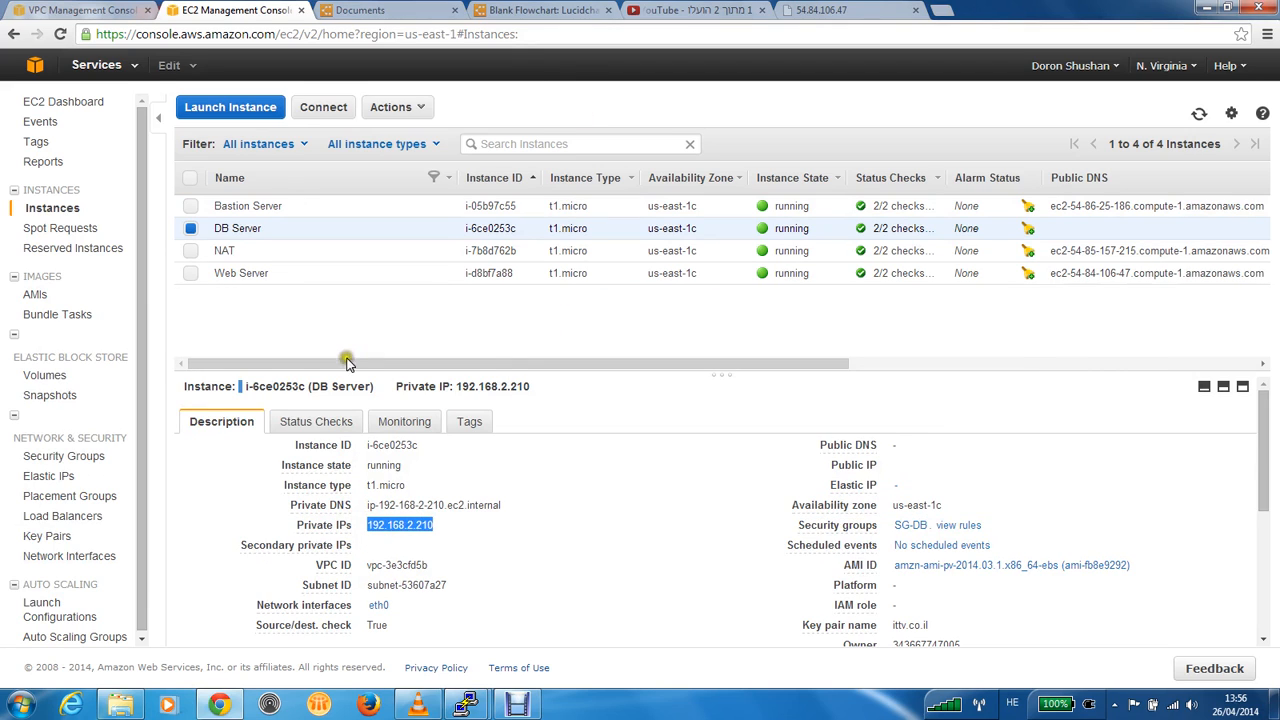
Look through the EC2 security groups list and return to the Instances list
{"action": "left_click", "coordinate": [70, 456]}
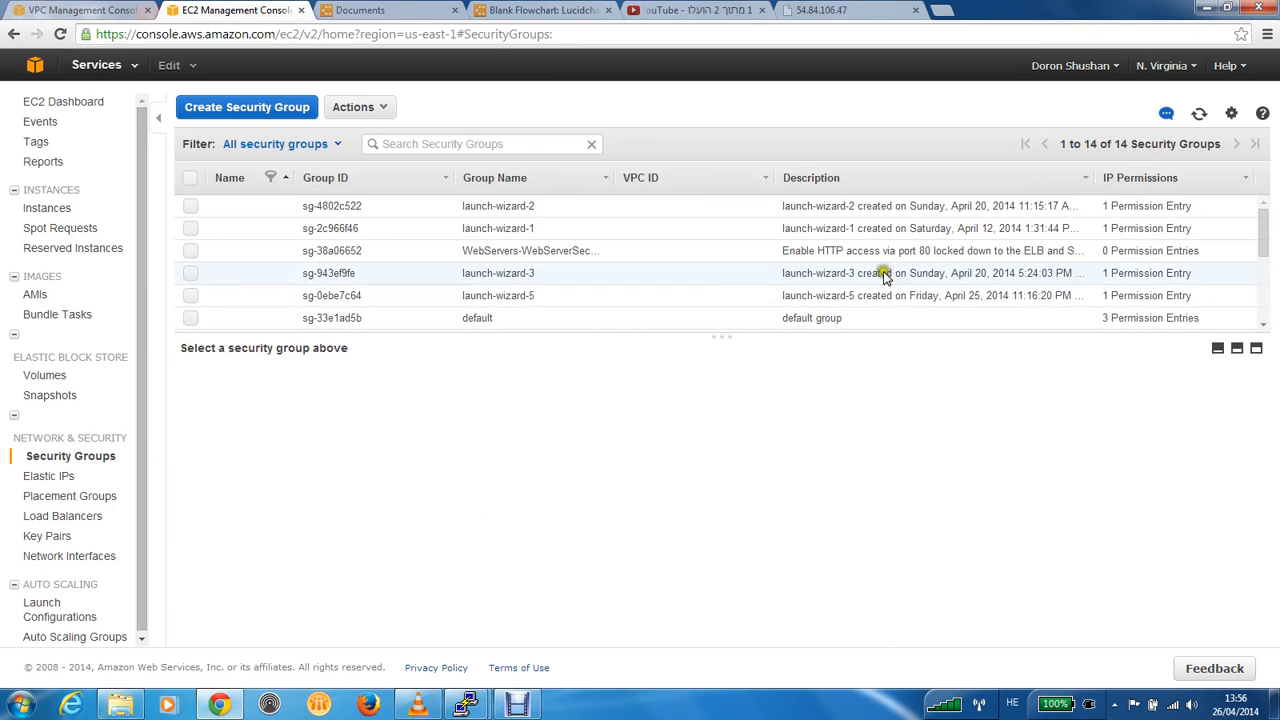
{"action": "mouse_move", "coordinate": [1266, 248]}
{"action": "left_mouse_down"}
{"action": "mouse_move", "coordinate": [1255, 313]}
{"action": "mouse_move", "coordinate": [1246, 257]}
{"action": "left_mouse_up"}
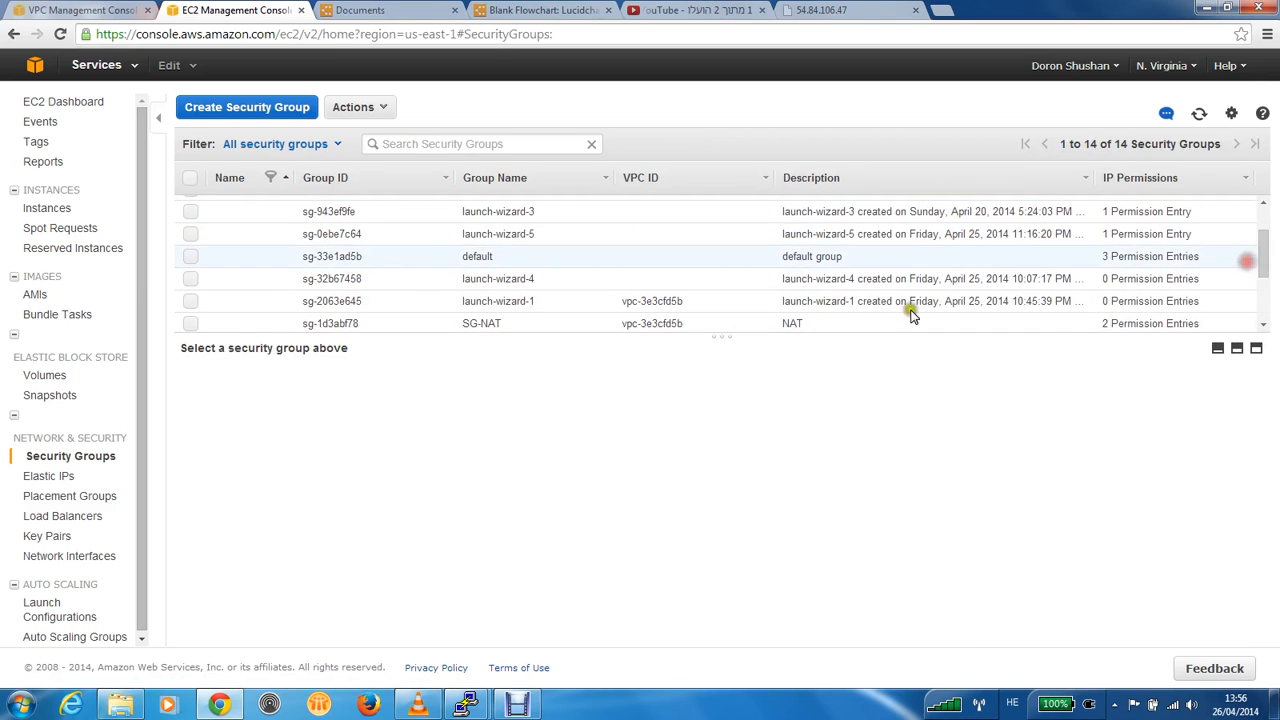
{"action": "left_click", "coordinate": [38, 207]}
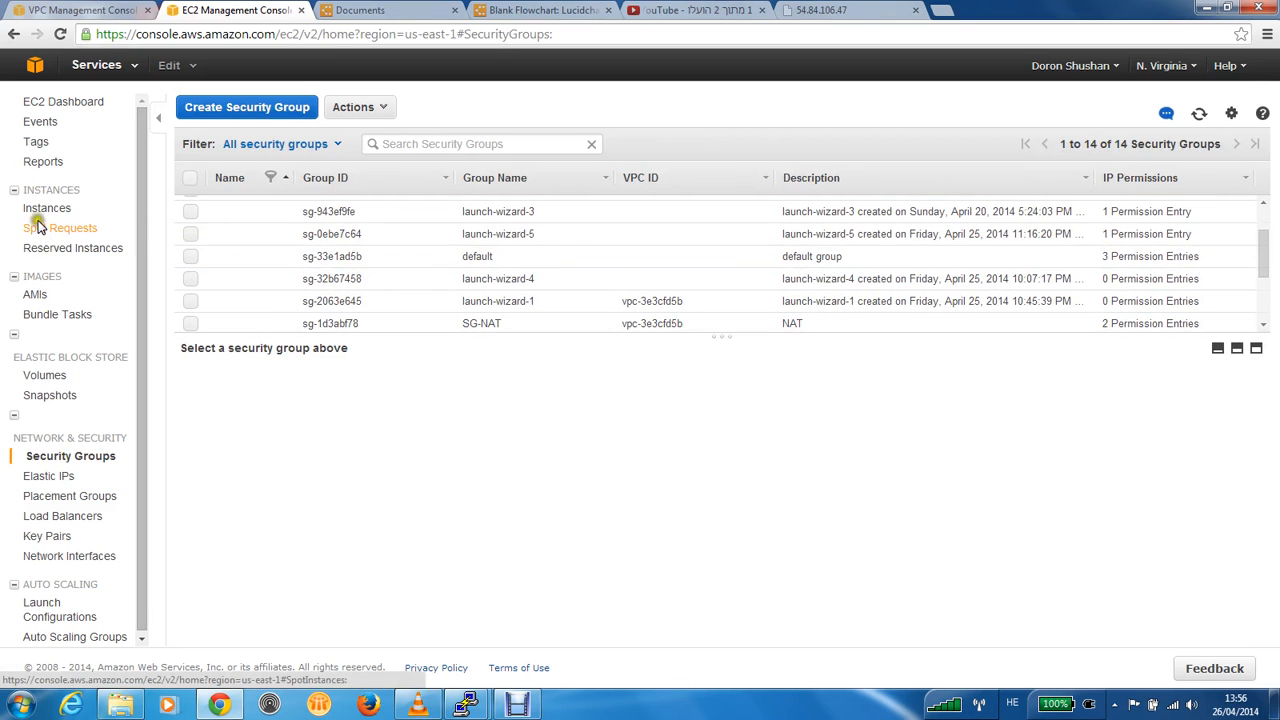
Switch to the VPC console's security groups and review the inbound and outbound rules of SG-Mgmt
{"action": "left_click", "coordinate": [72, 12]}
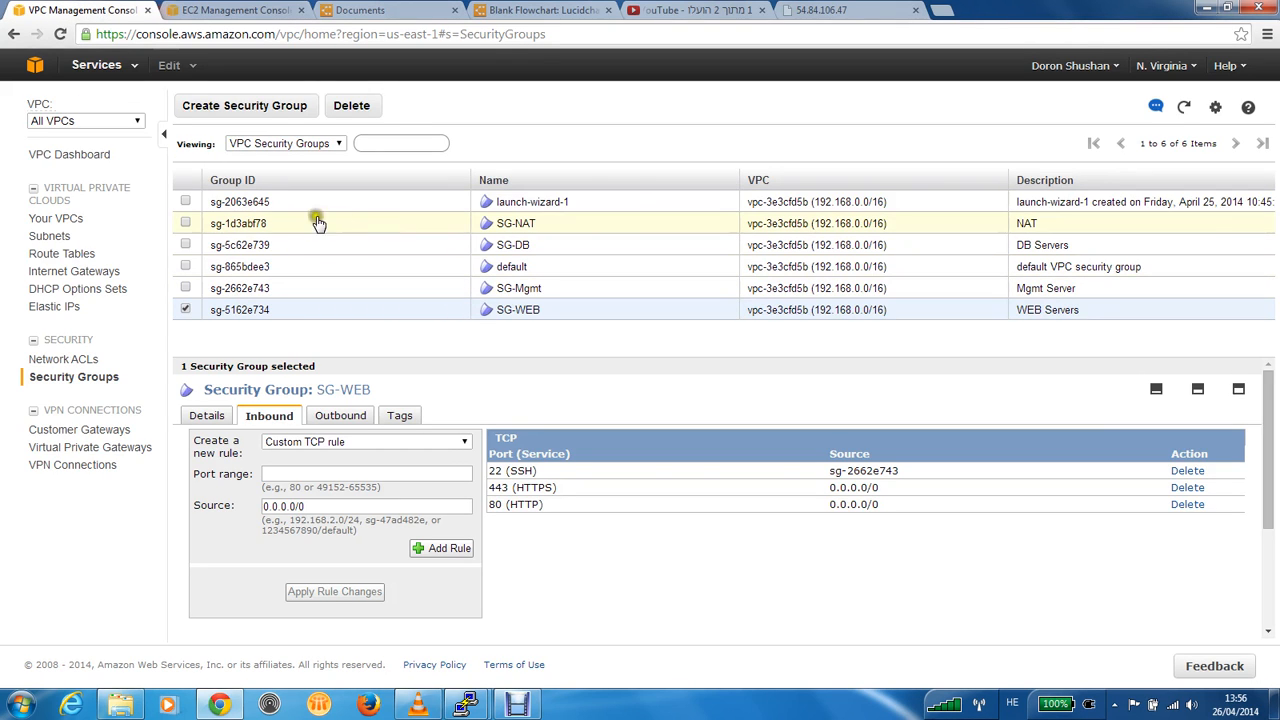
{"action": "left_click", "coordinate": [185, 246]}
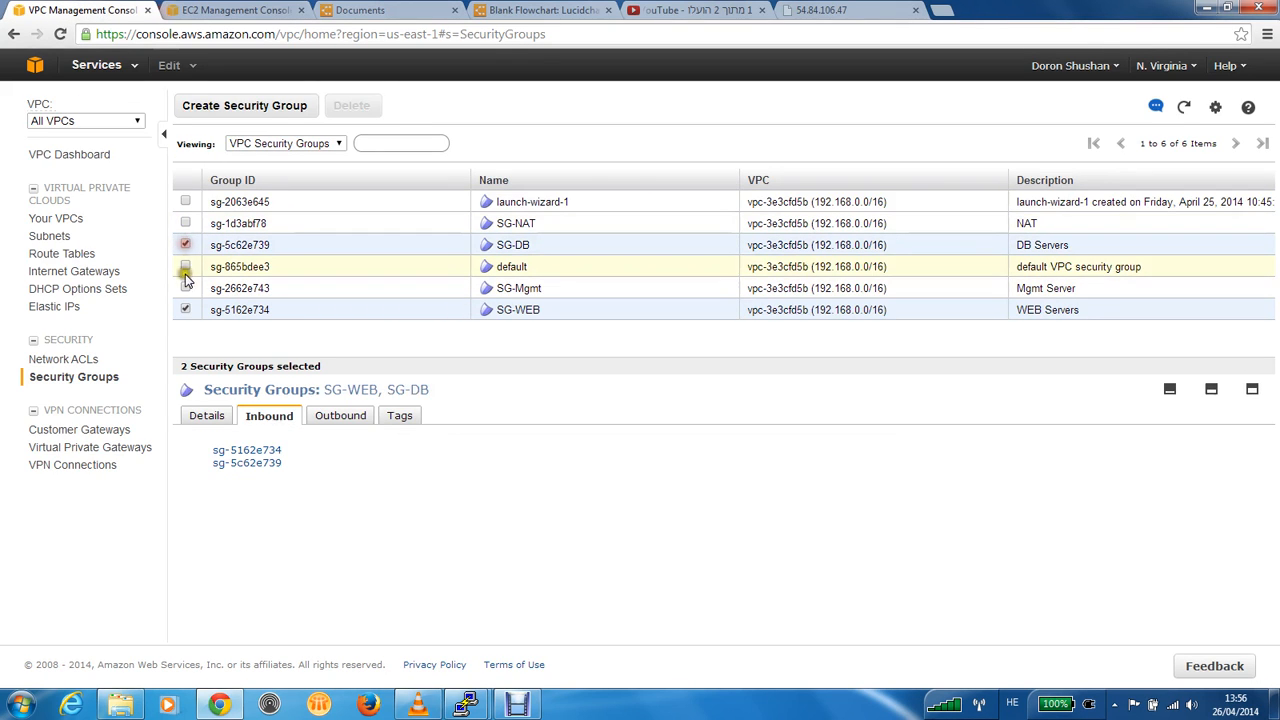
{"action": "left_click", "coordinate": [185, 309]}
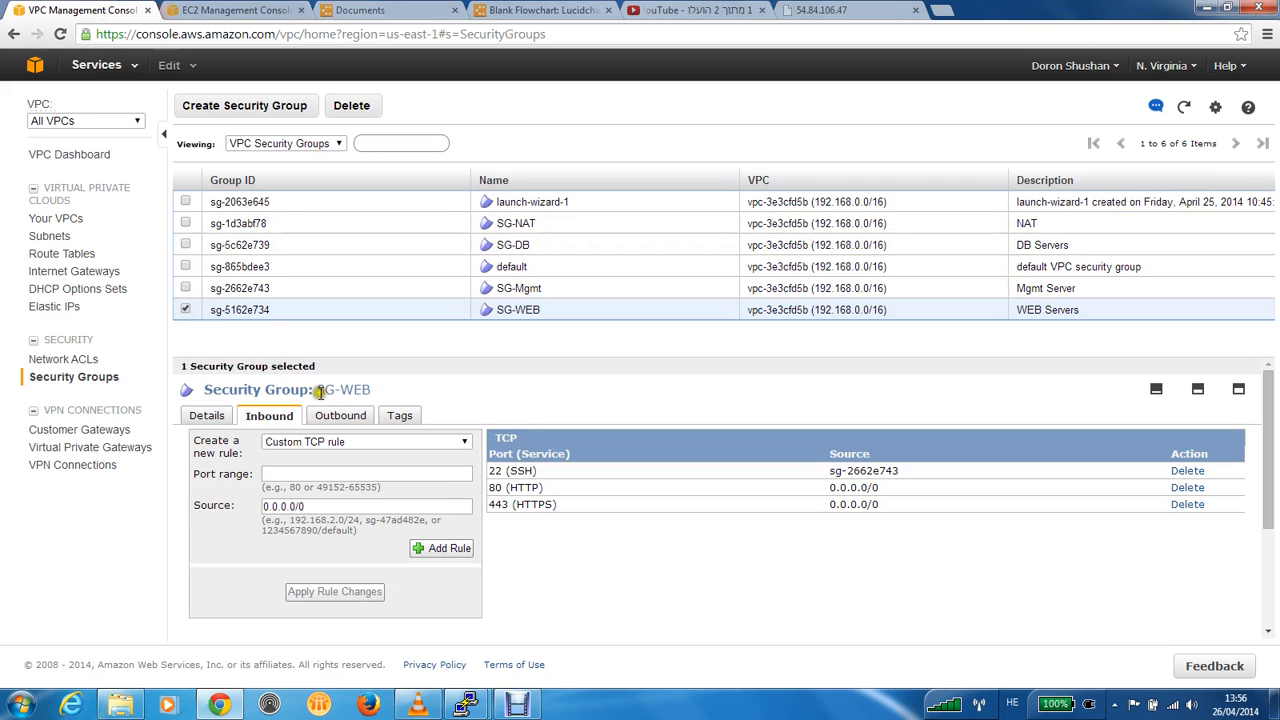
{"action": "left_click", "coordinate": [185, 287]}
{"action": "left_click", "coordinate": [185, 310]}
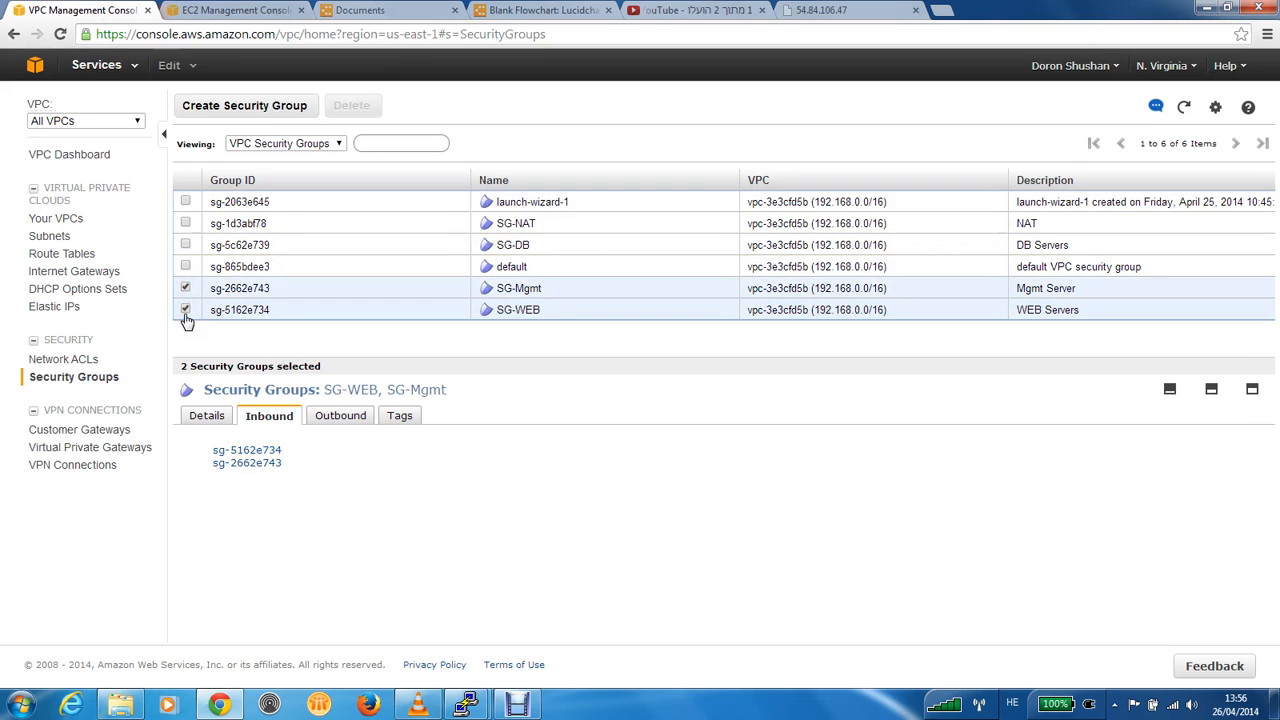
{"action": "left_click", "coordinate": [304, 292]}
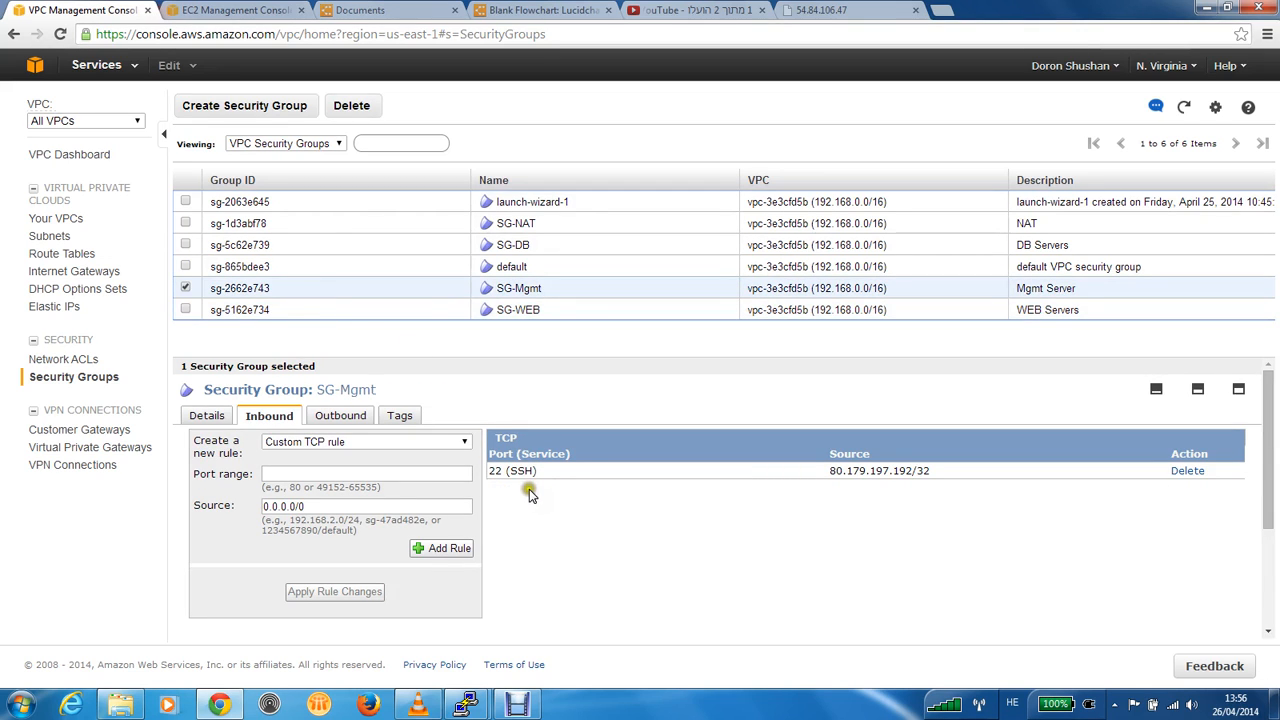
{"action": "left_click", "coordinate": [350, 418]}
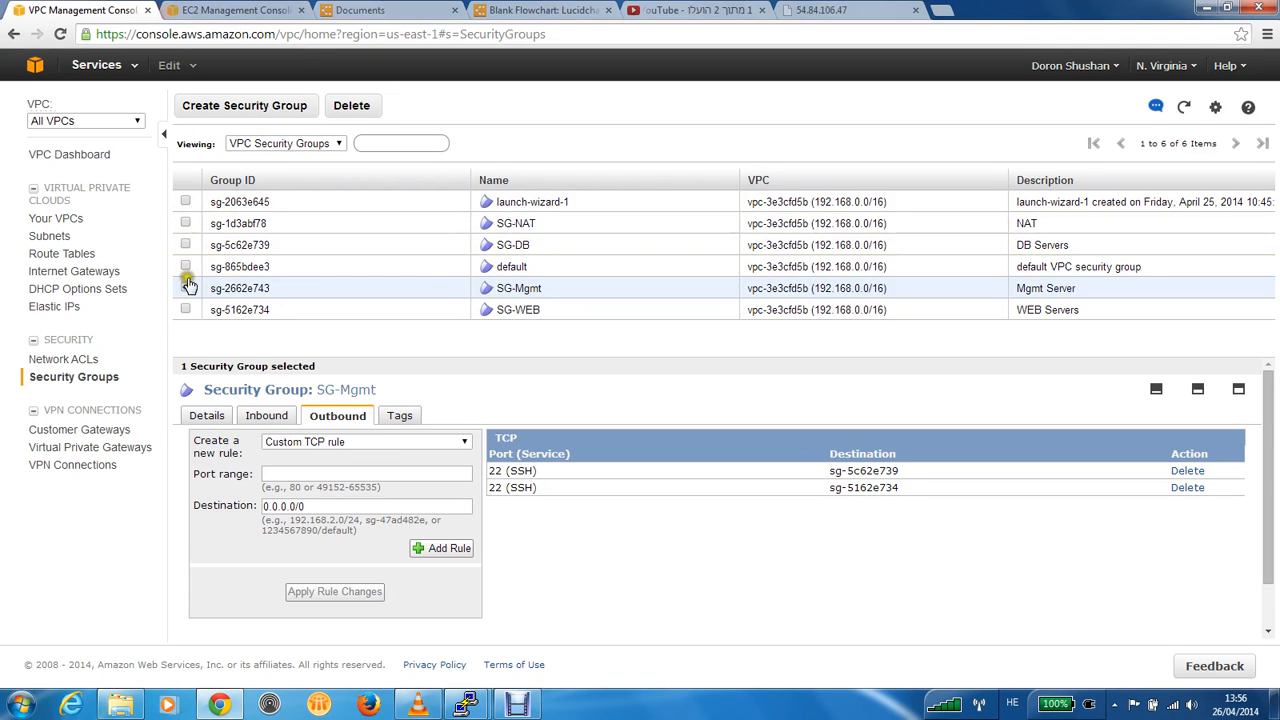
Delete the port 22 (SSH) inbound rule from the SG-DB security group and apply the rule changes
{"action": "left_click", "coordinate": [232, 253]}
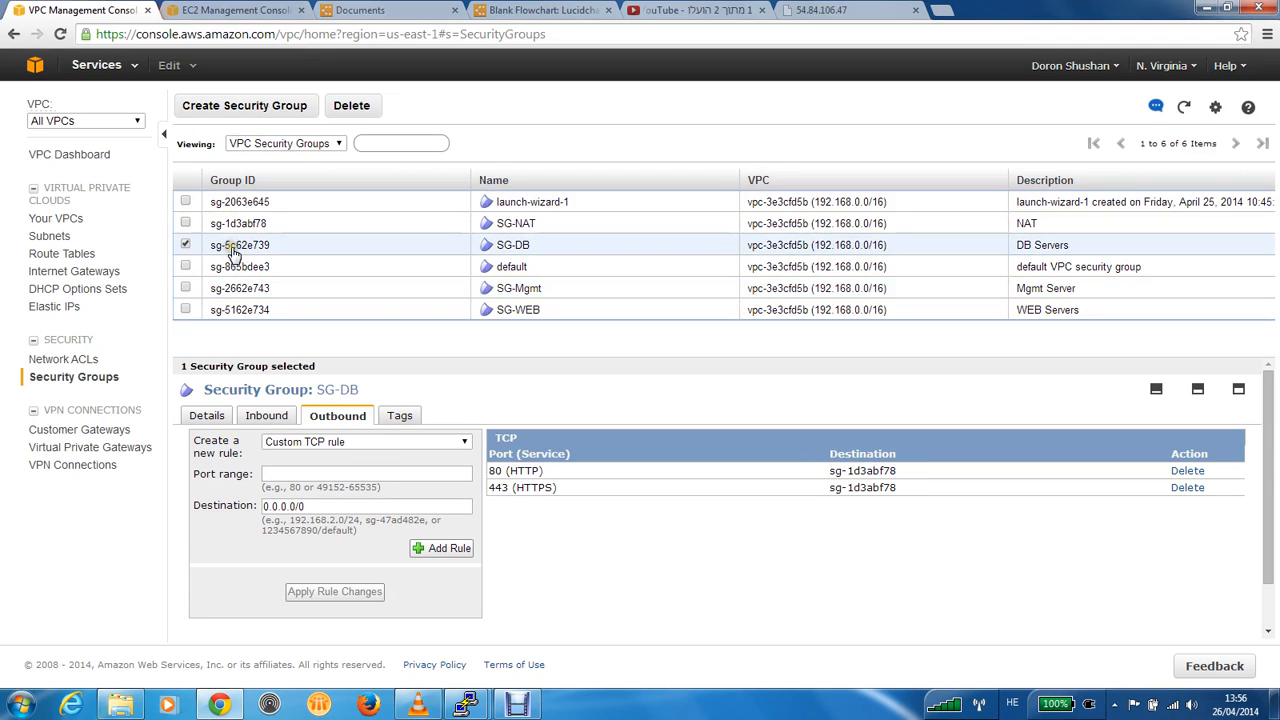
{"action": "left_click", "coordinate": [266, 415]}
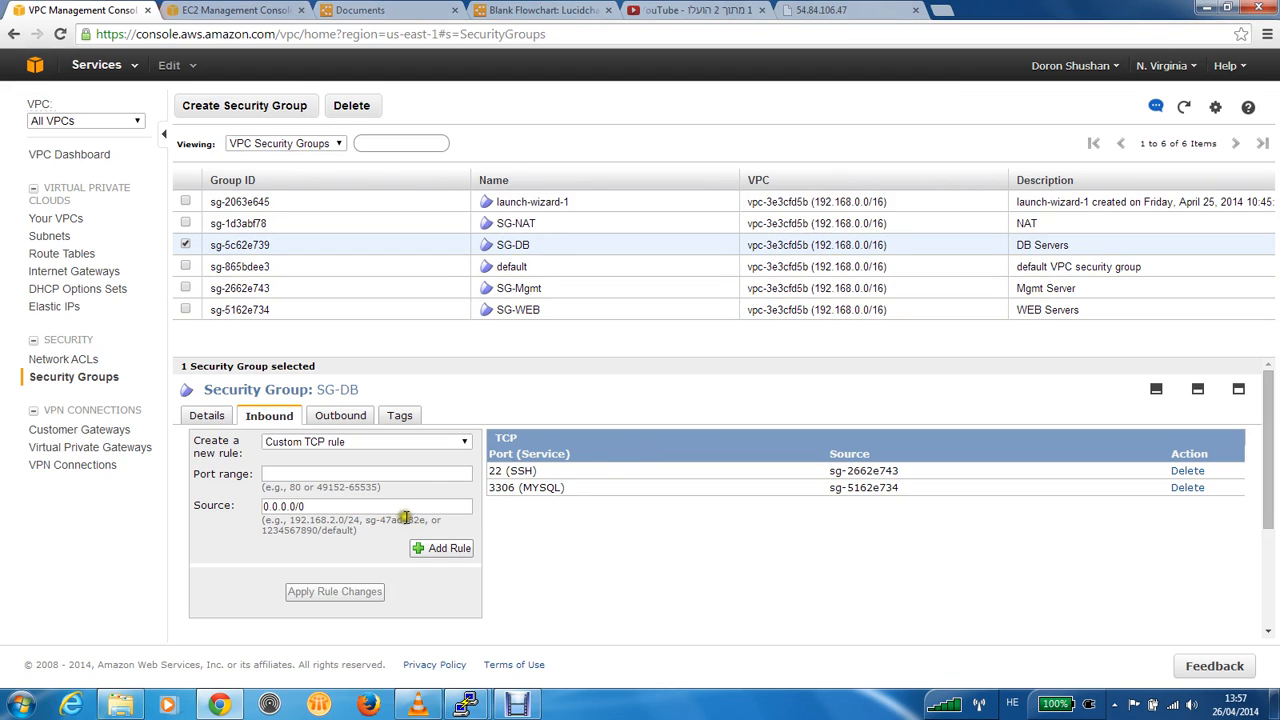
{"action": "left_click", "coordinate": [1186, 473]}
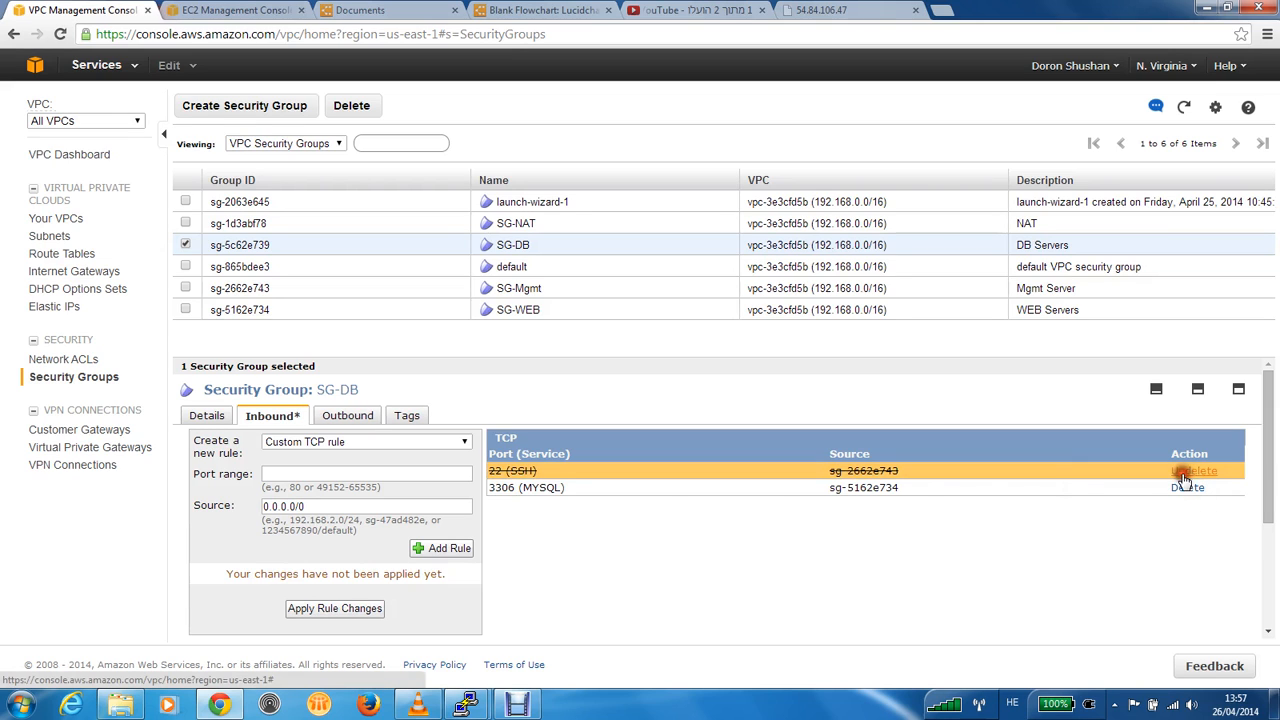
{"action": "left_click", "coordinate": [335, 608]}
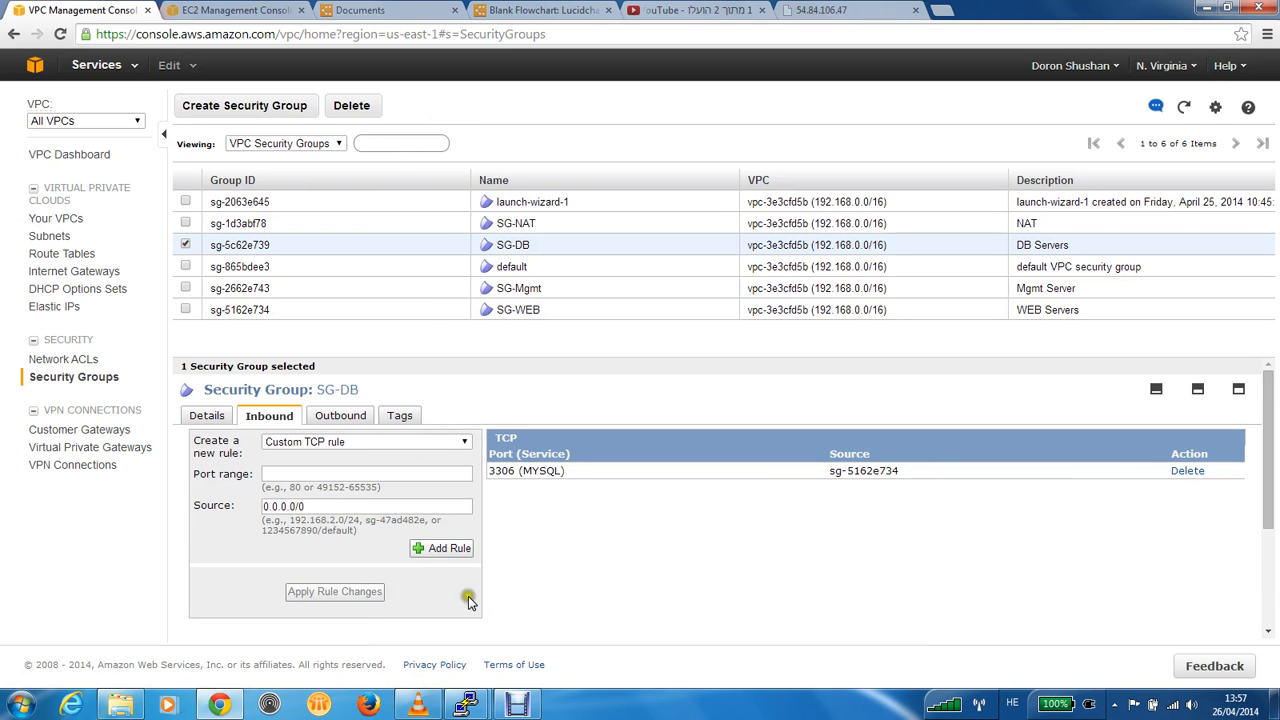
{"action": "left_click", "coordinate": [465, 705]}
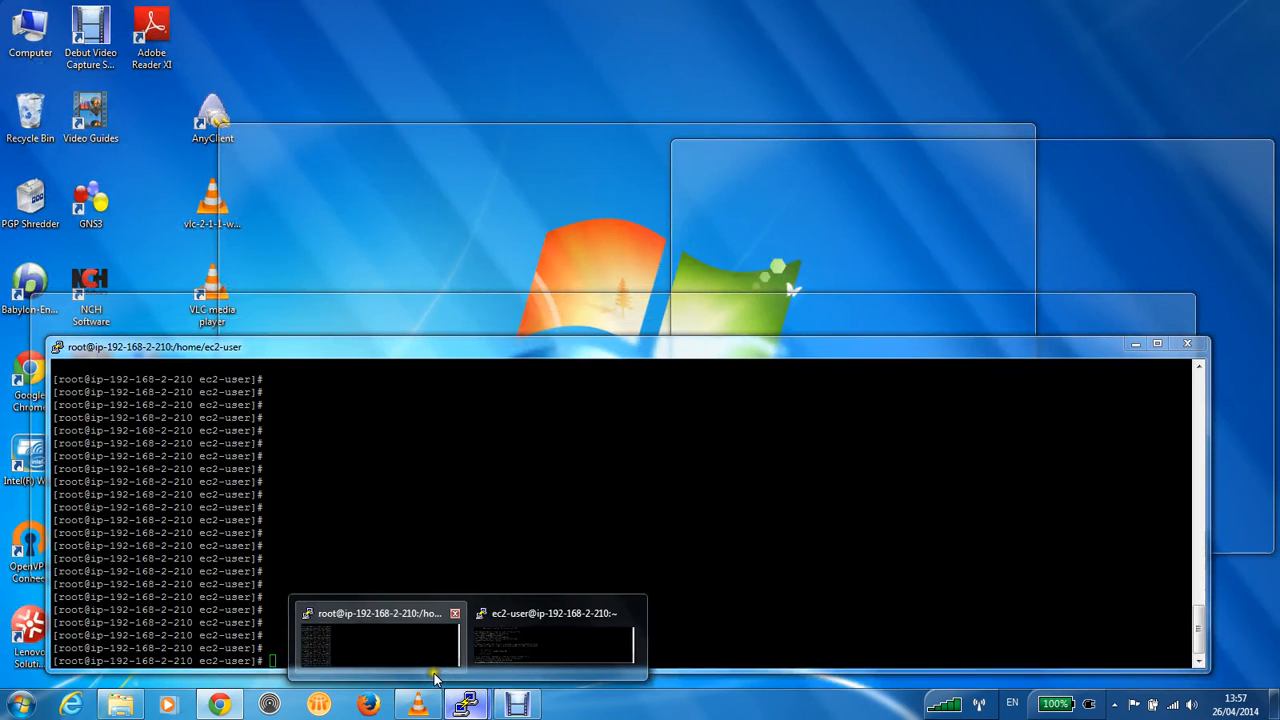
{"action": "left_click", "coordinate": [430, 672]}
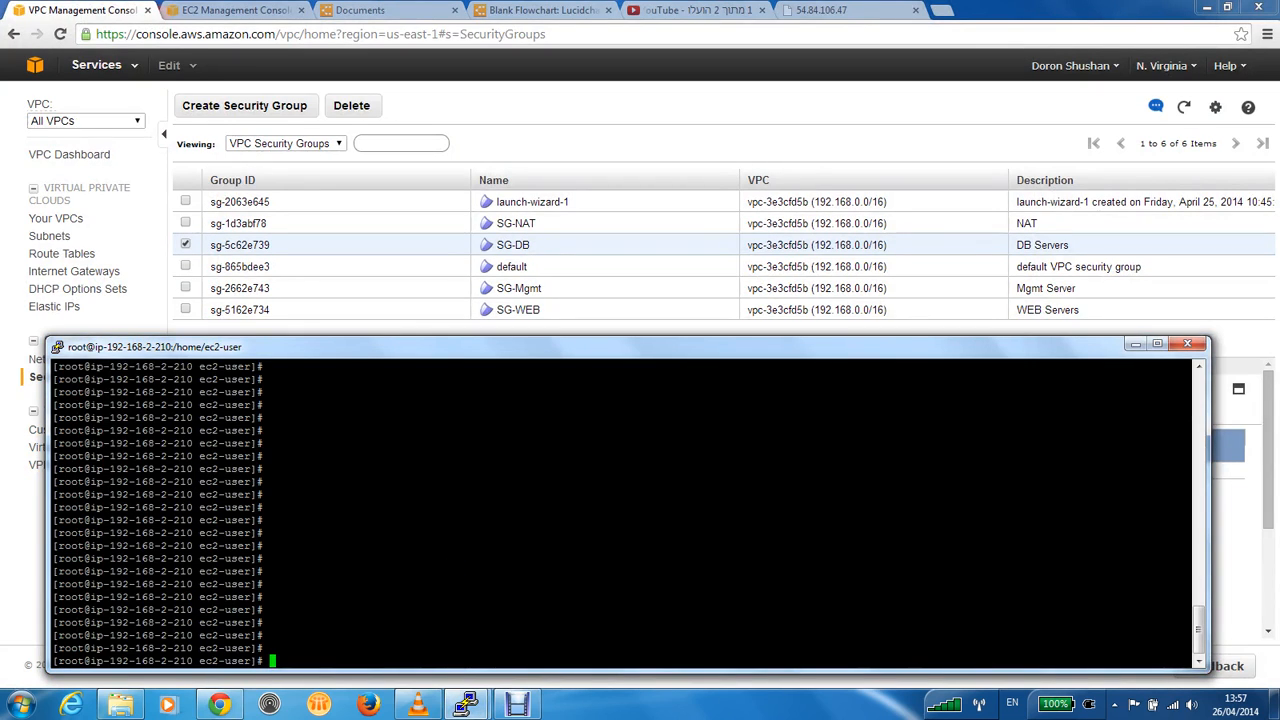
{"action": "type", "text": "exit"}
{"action": "key", "text": "Return"}
{"action": "type", "text": "exit"}
{"action": "key", "text": "Return"}
{"action": "key", "text": "Up"}
{"action": "key", "text": "Return"}
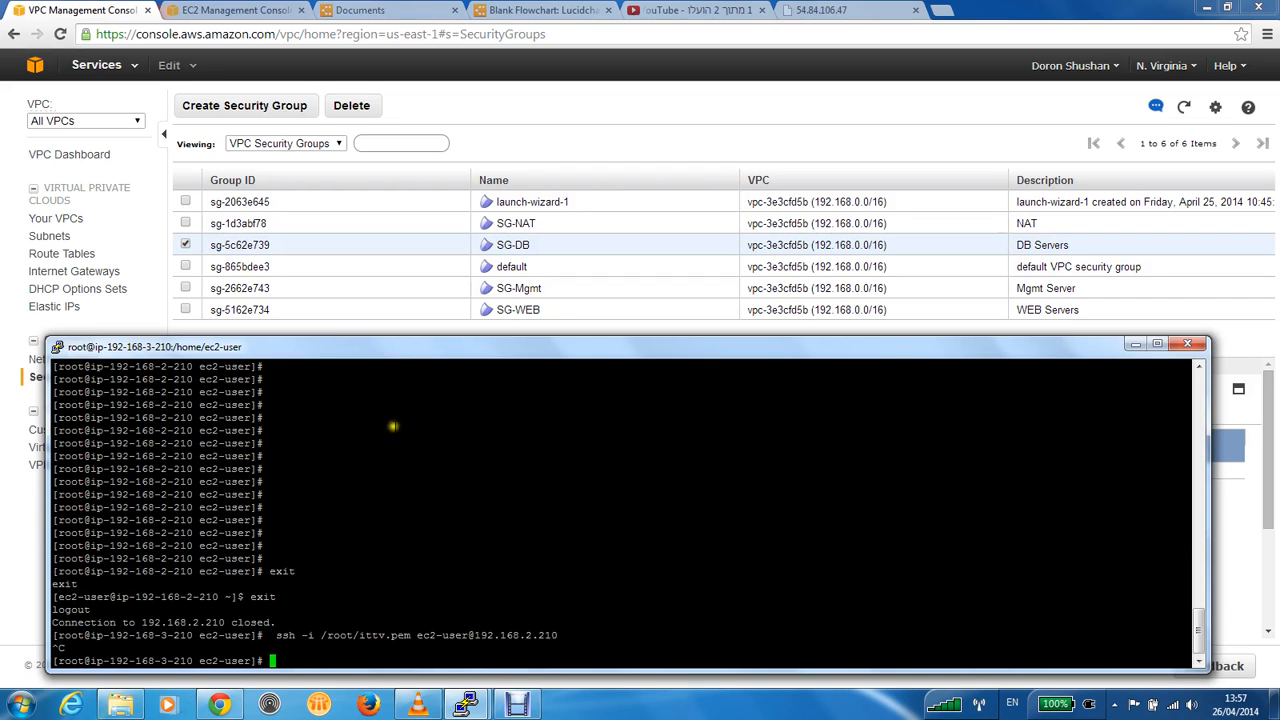
Back in the VPC console, add an SG-DB inbound rule for port 22 with SG-Mgmt (sg-2662e743) as source and apply the changes
{"action": "left_click", "coordinate": [503, 112]}
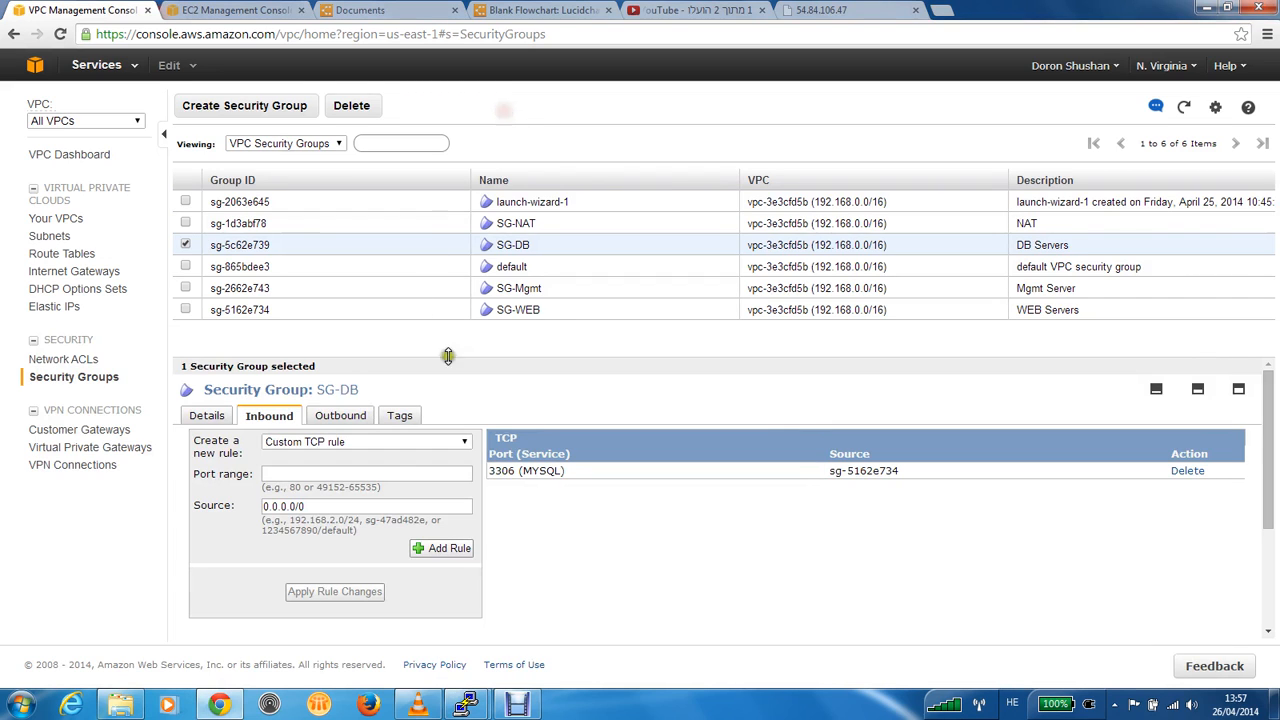
{"action": "left_click", "coordinate": [330, 474]}
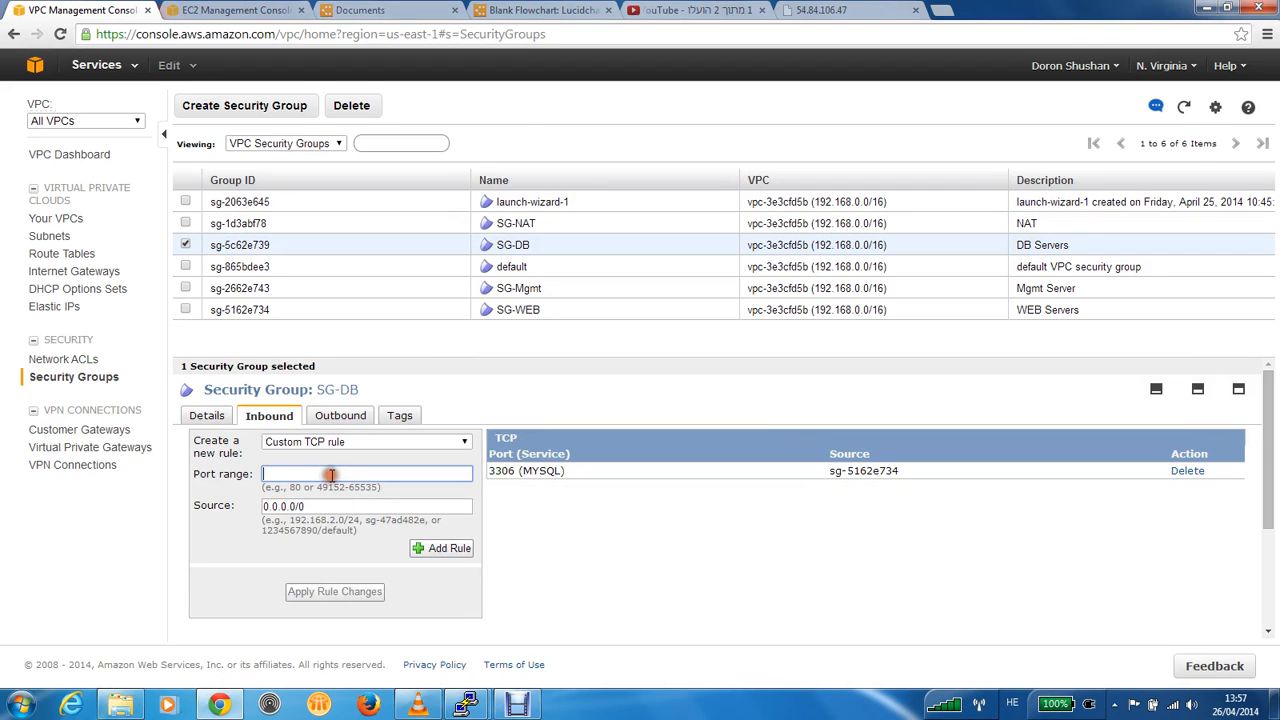
{"action": "key", "text": "Tab"}
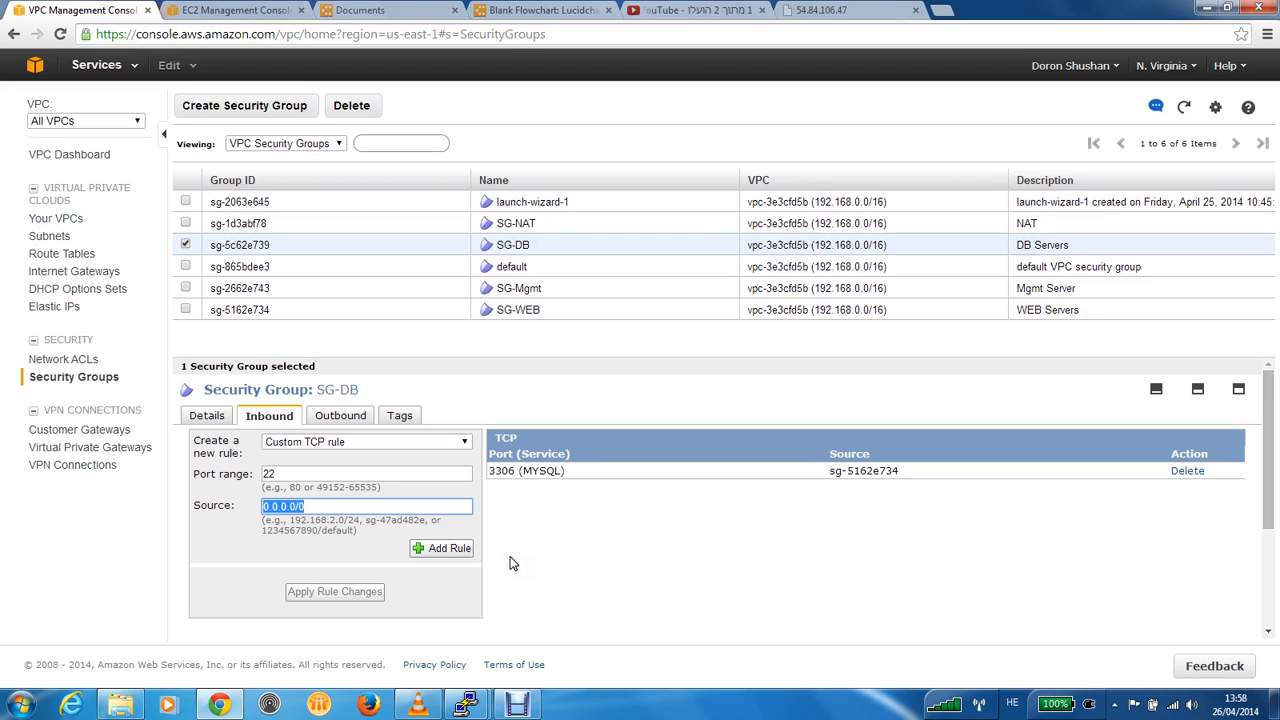
{"action": "type", "text": "דע"}
{"action": "key", "text": "alt+shift"}
{"action": "left_click", "coordinate": [509, 555]}
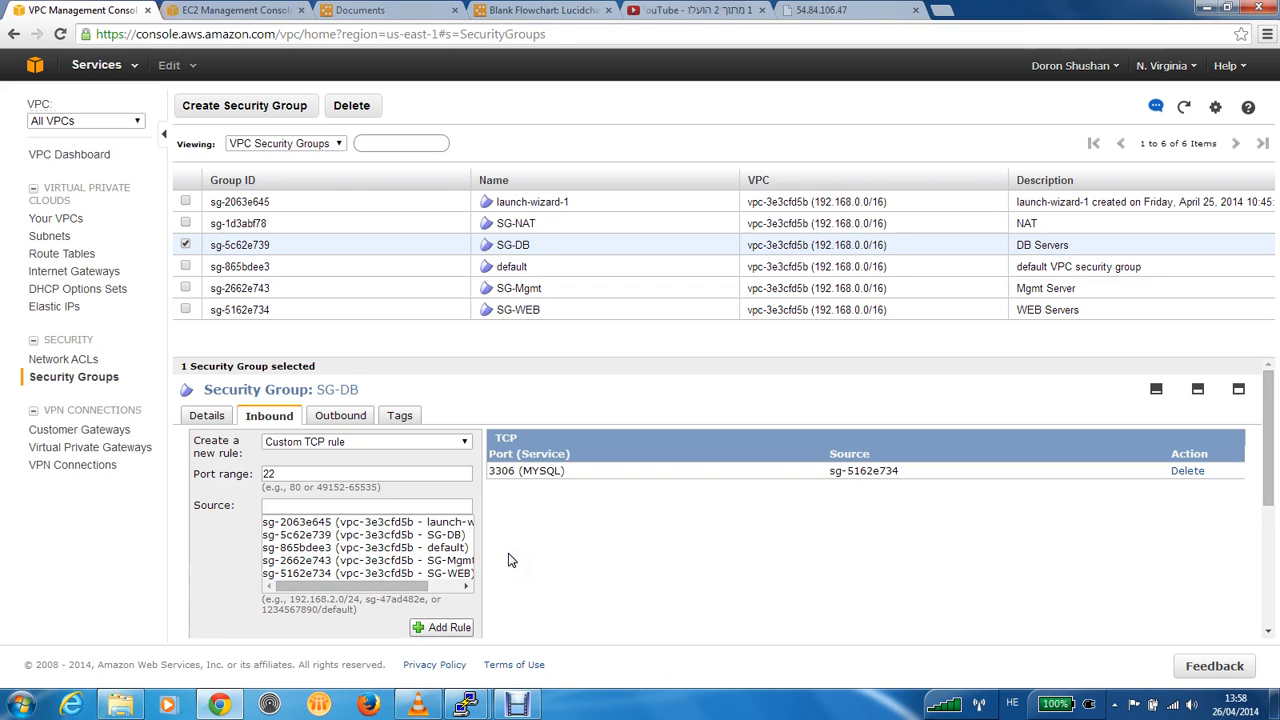
{"action": "left_click", "coordinate": [440, 560]}
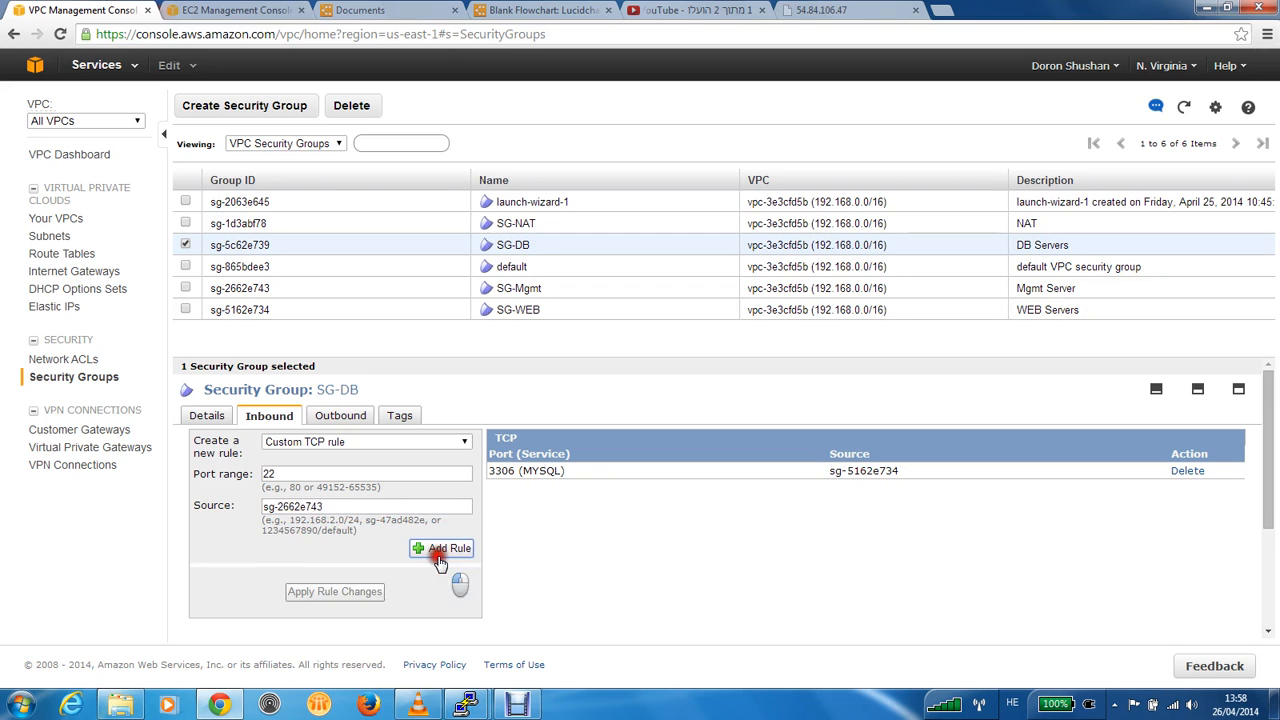
{"action": "left_click", "coordinate": [440, 551]}
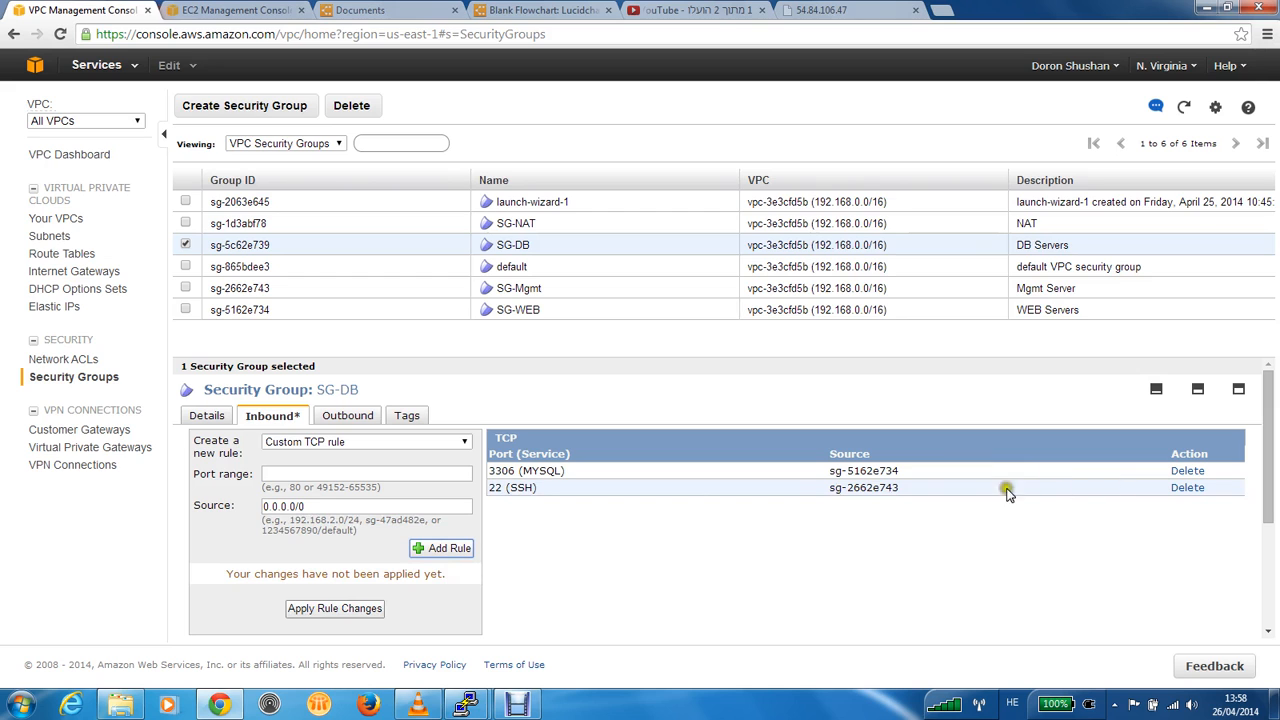
{"action": "left_click", "coordinate": [314, 612]}
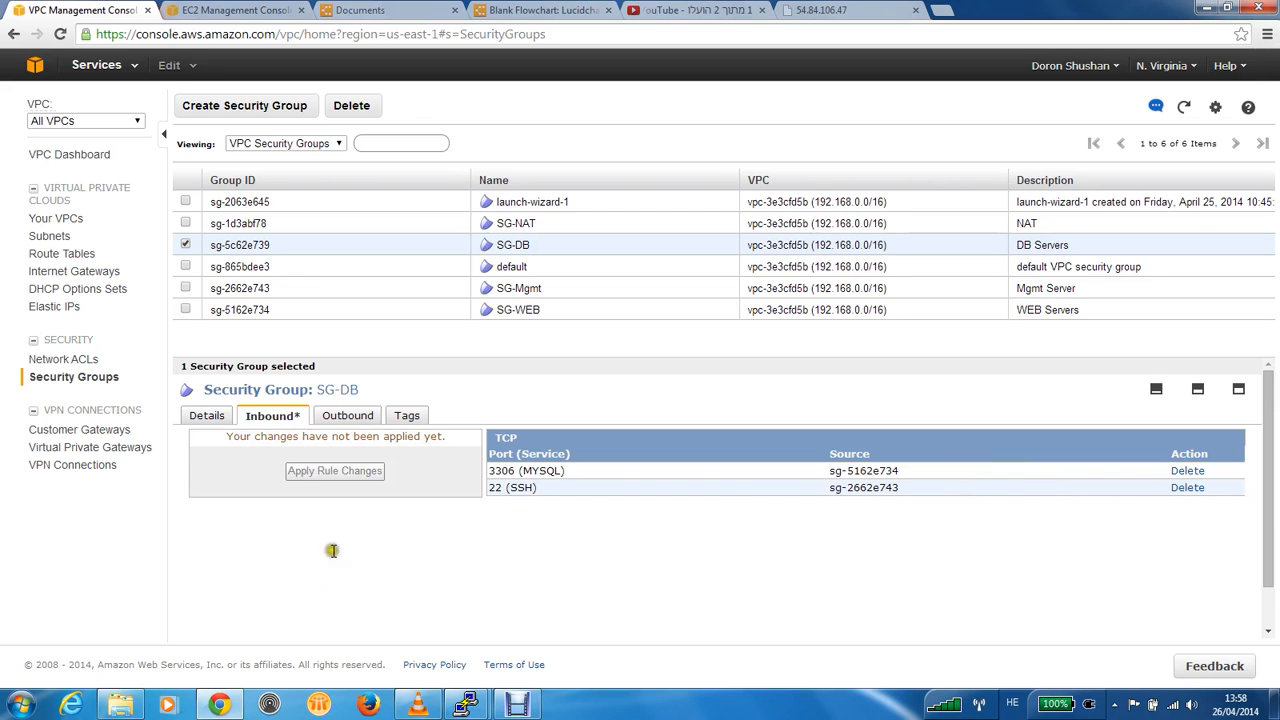
{"action": "mouse_move", "coordinate": [465, 705]}
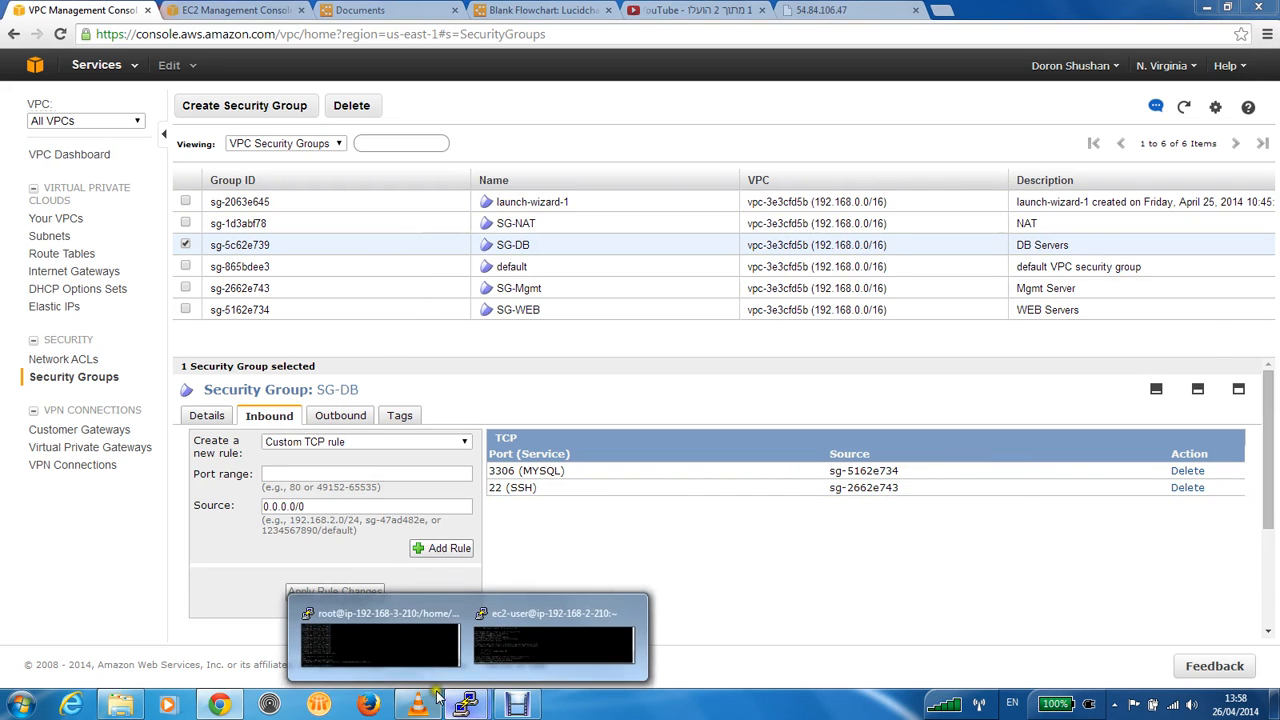
{"action": "left_click", "coordinate": [419, 681]}
{"action": "key", "text": "Up"}
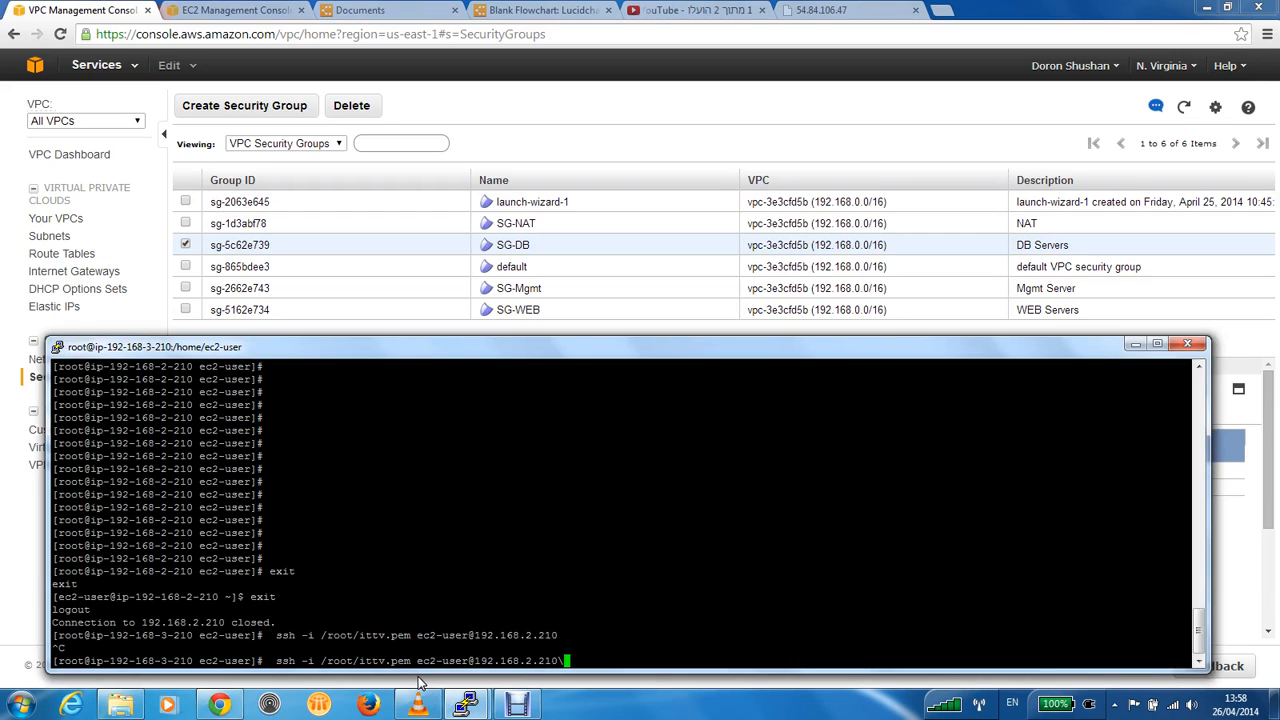
{"action": "key", "text": "Return"}
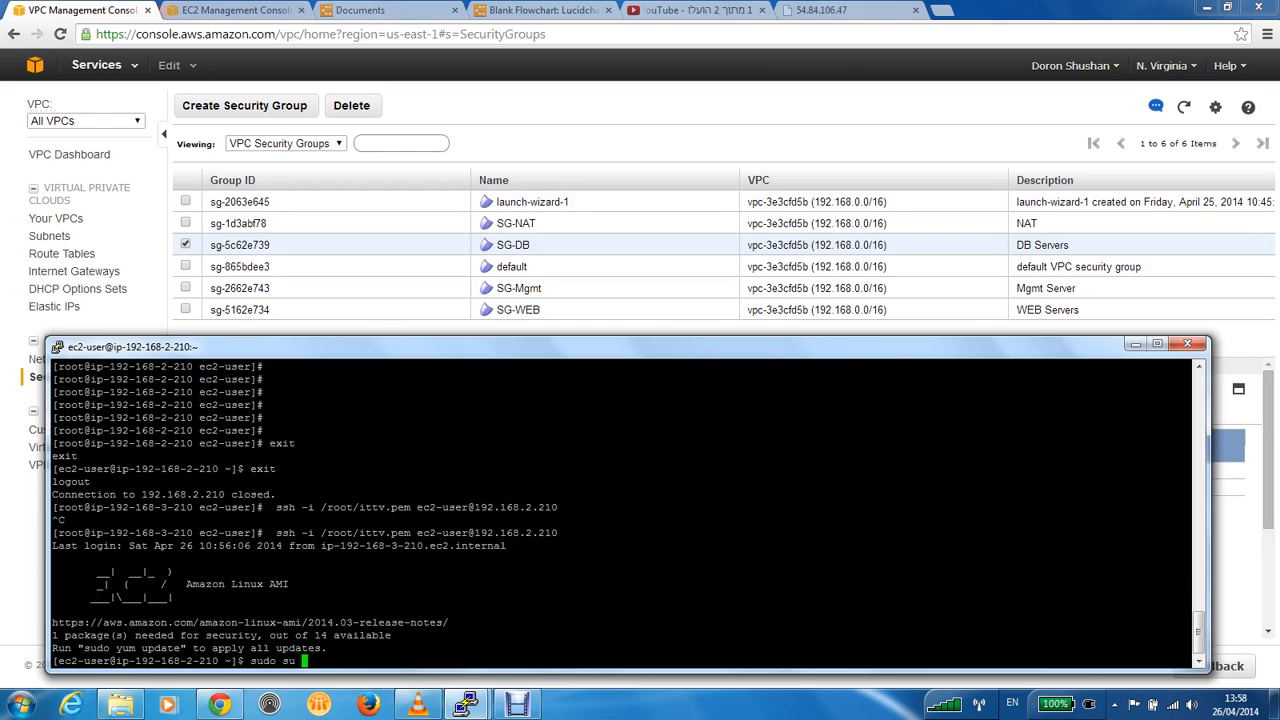
Open a root shell on the DB Server with "sudo su -" and check the working directory with pwd
{"action": "type", "text": "sudo su -"}
{"action": "key", "text": "Return"}
{"action": "key", "text": "Return"}
{"action": "key", "text": "Return"}
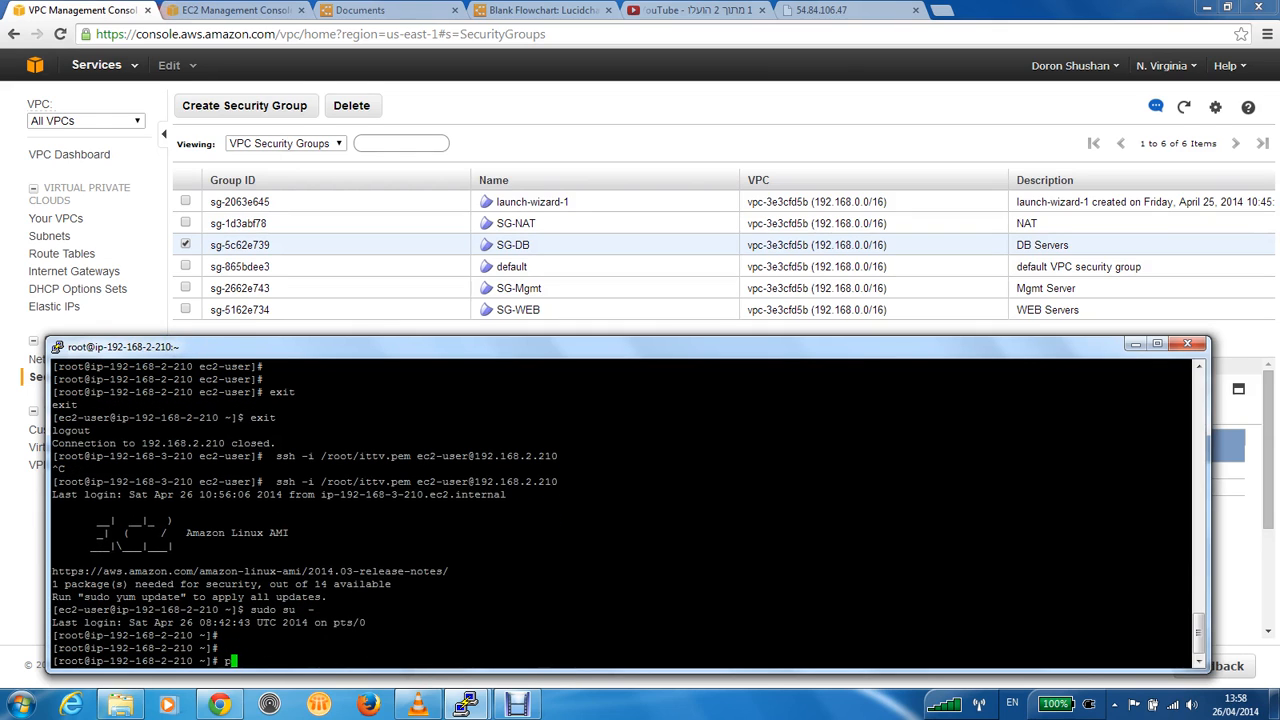
{"action": "type", "text": "pwd"}
{"action": "key", "text": "Return"}
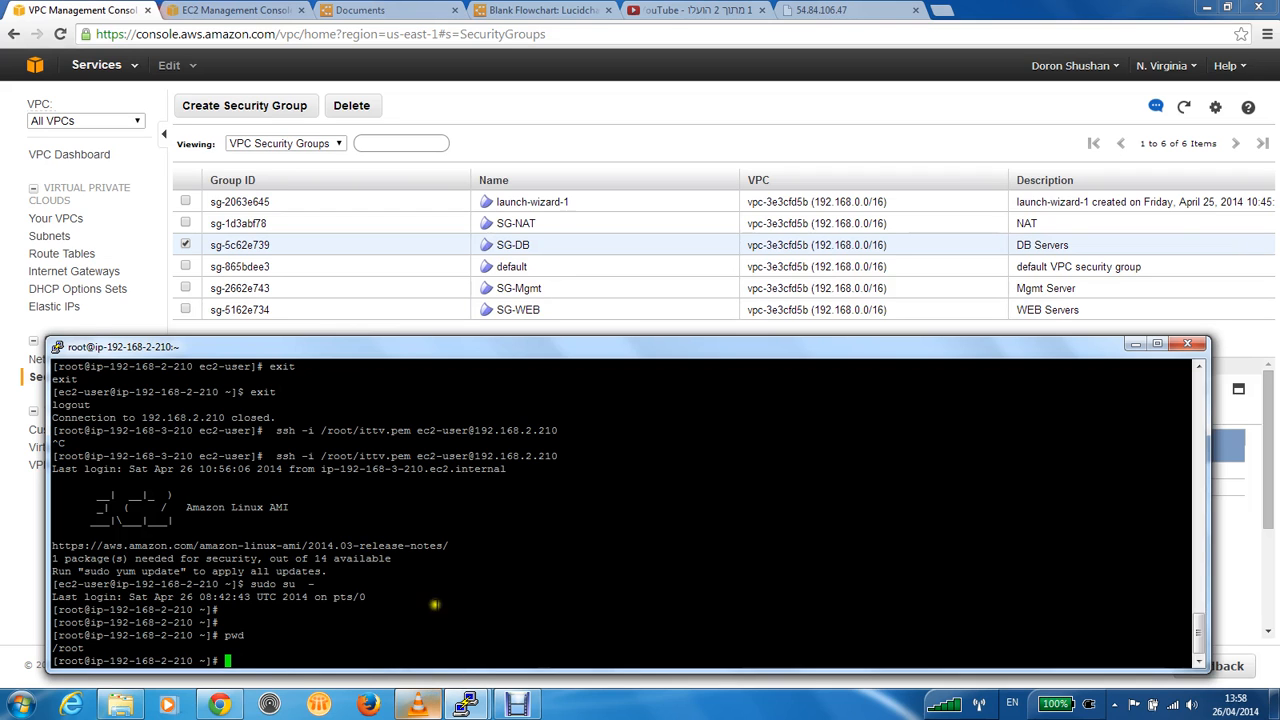
{"action": "left_click", "coordinate": [541, 8]}
{"action": "left_click", "coordinate": [541, 9]}
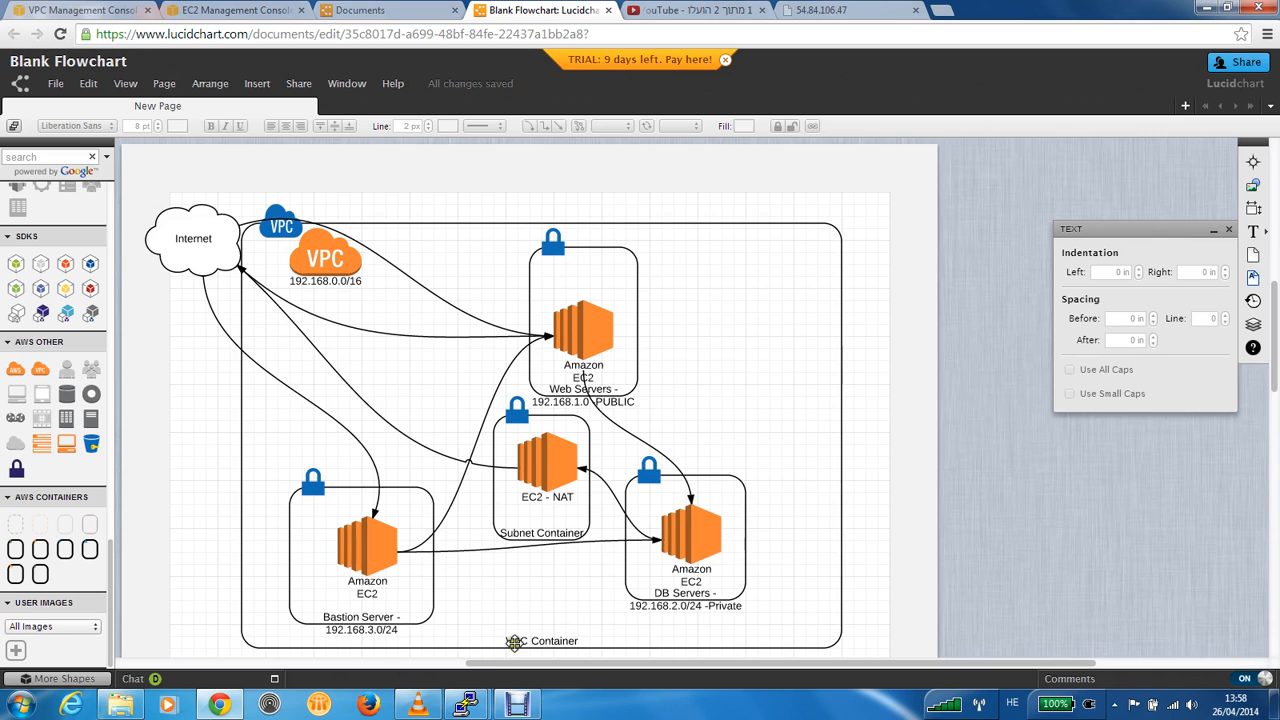
{"action": "left_click", "coordinate": [470, 703]}
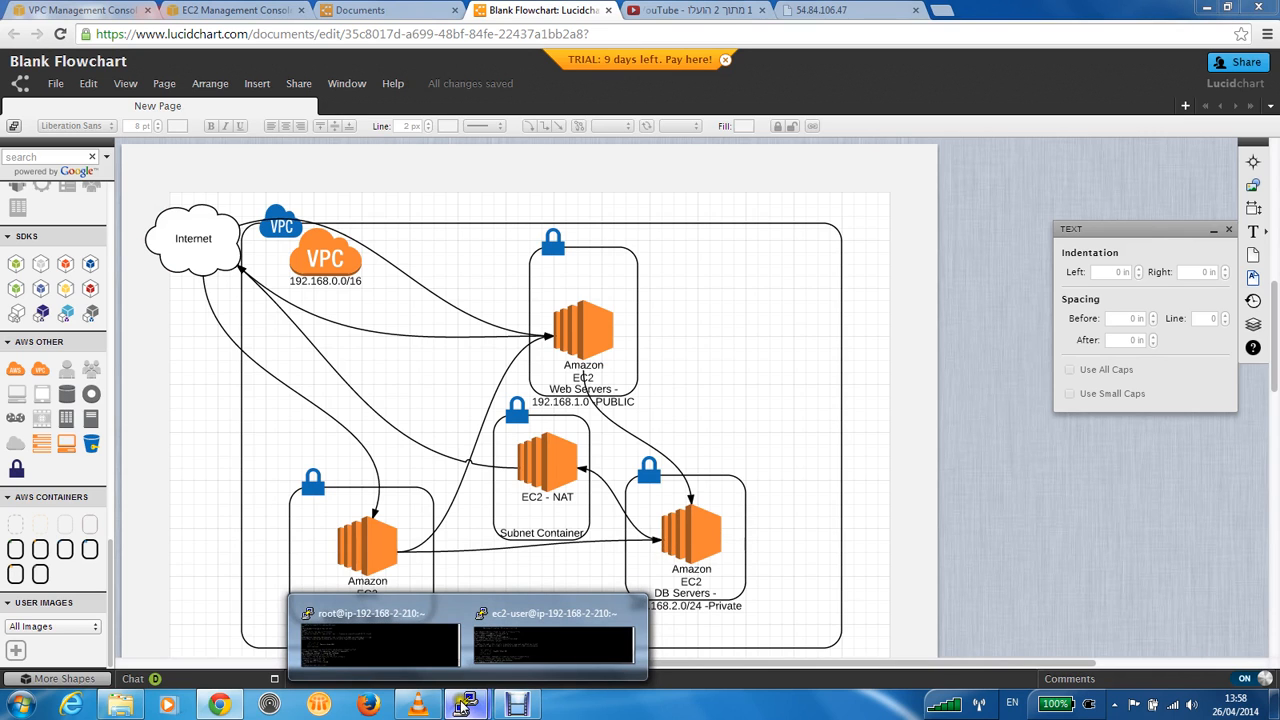
{"action": "left_click", "coordinate": [407, 657]}
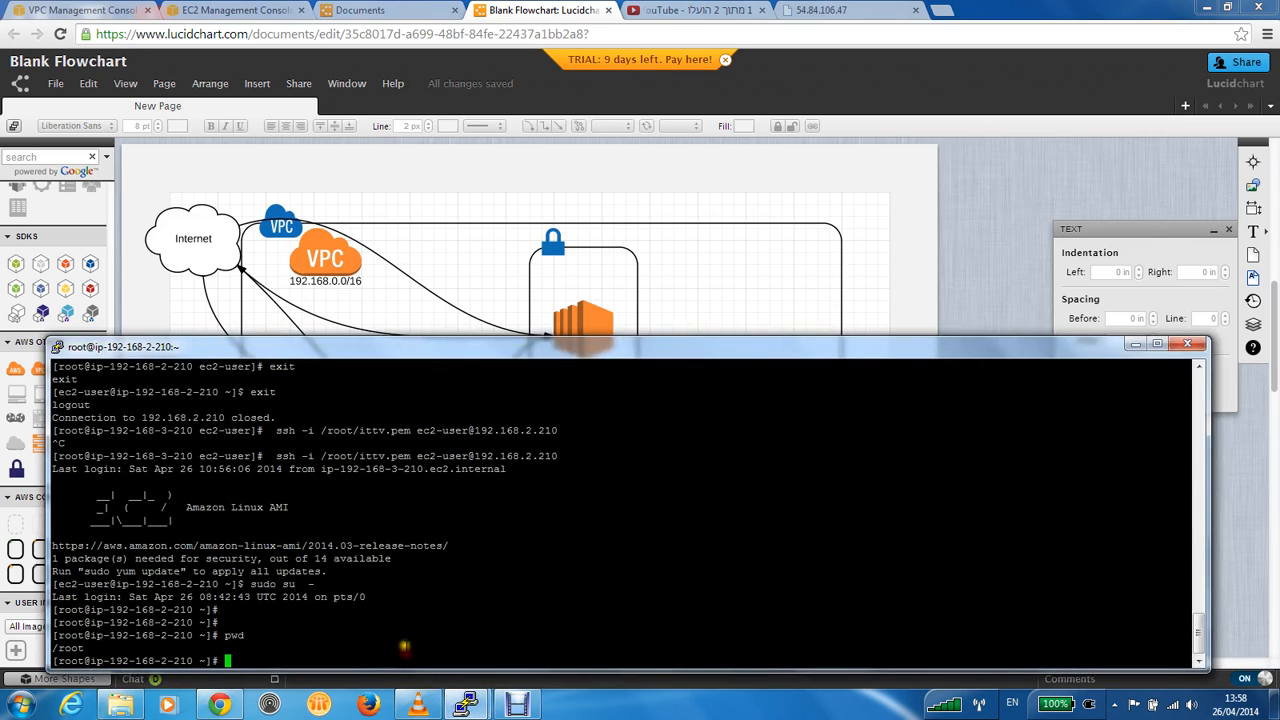
{"action": "type", "text": "wget www.walla.co.il"}
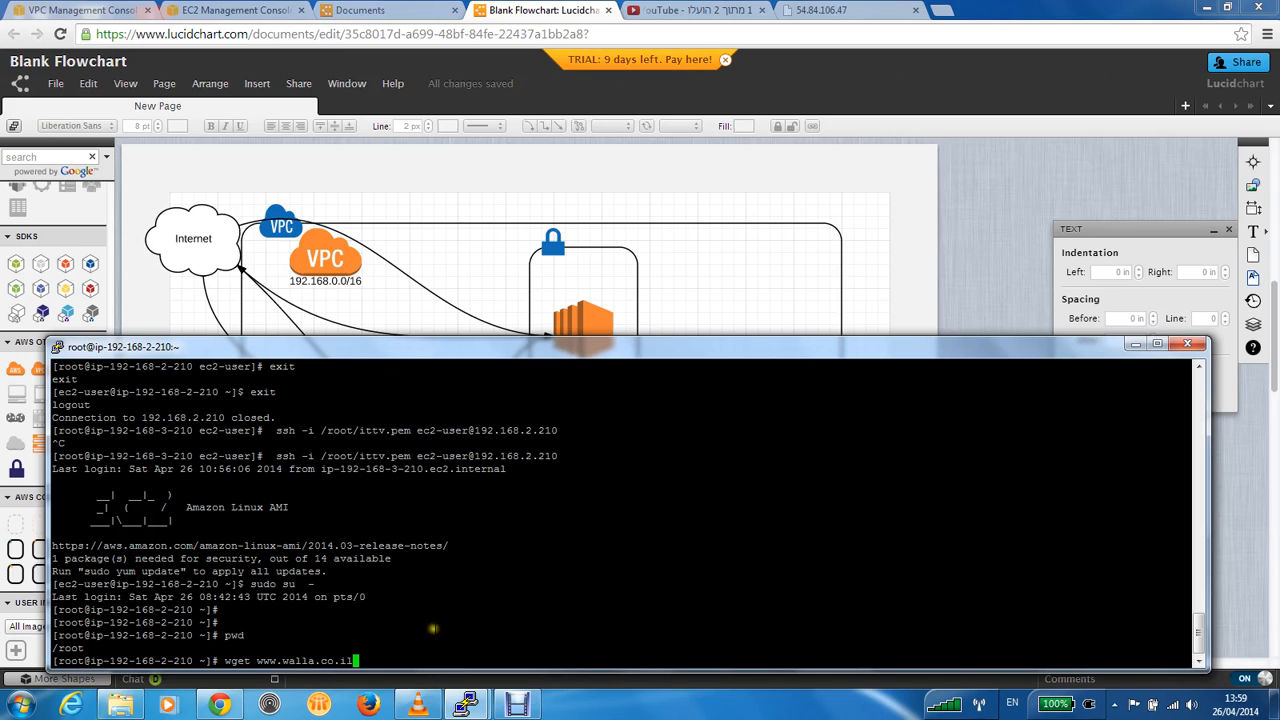
{"action": "key", "text": "Return"}
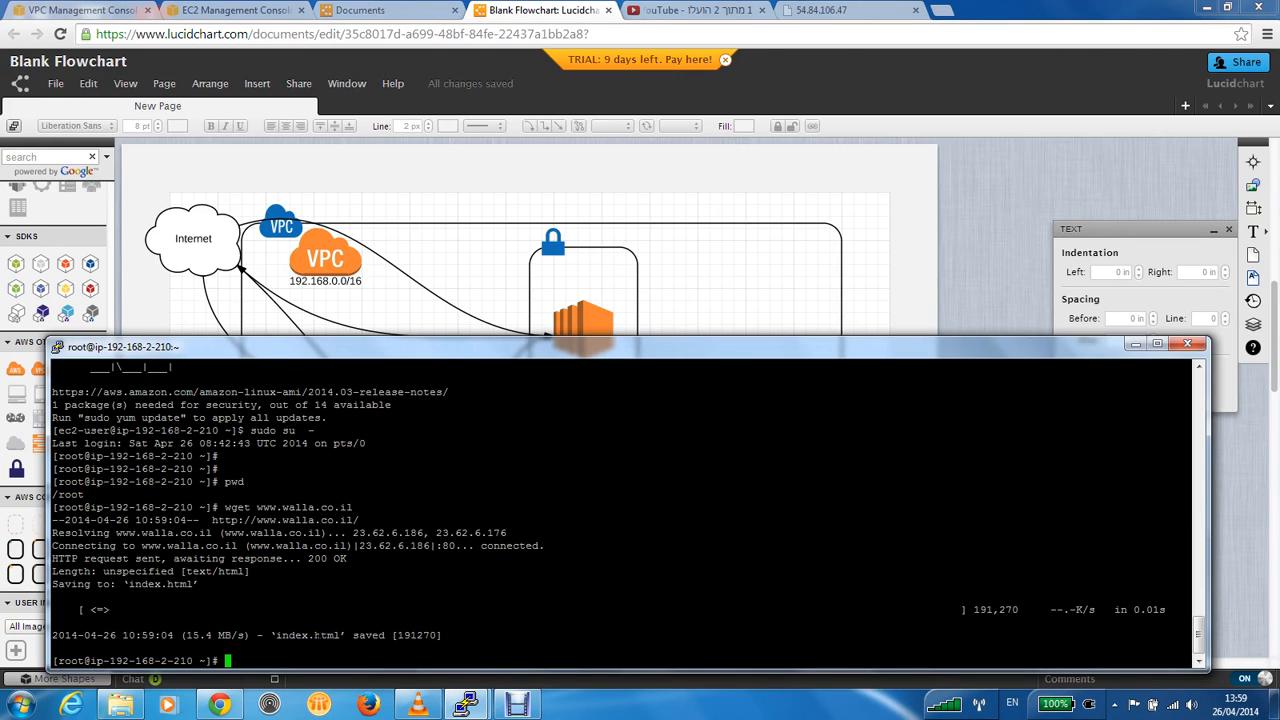
View the downloaded index.html in the terminal with more, quit the pager and return to the Lucidchart VPC diagram
{"action": "key", "text": "Return"}
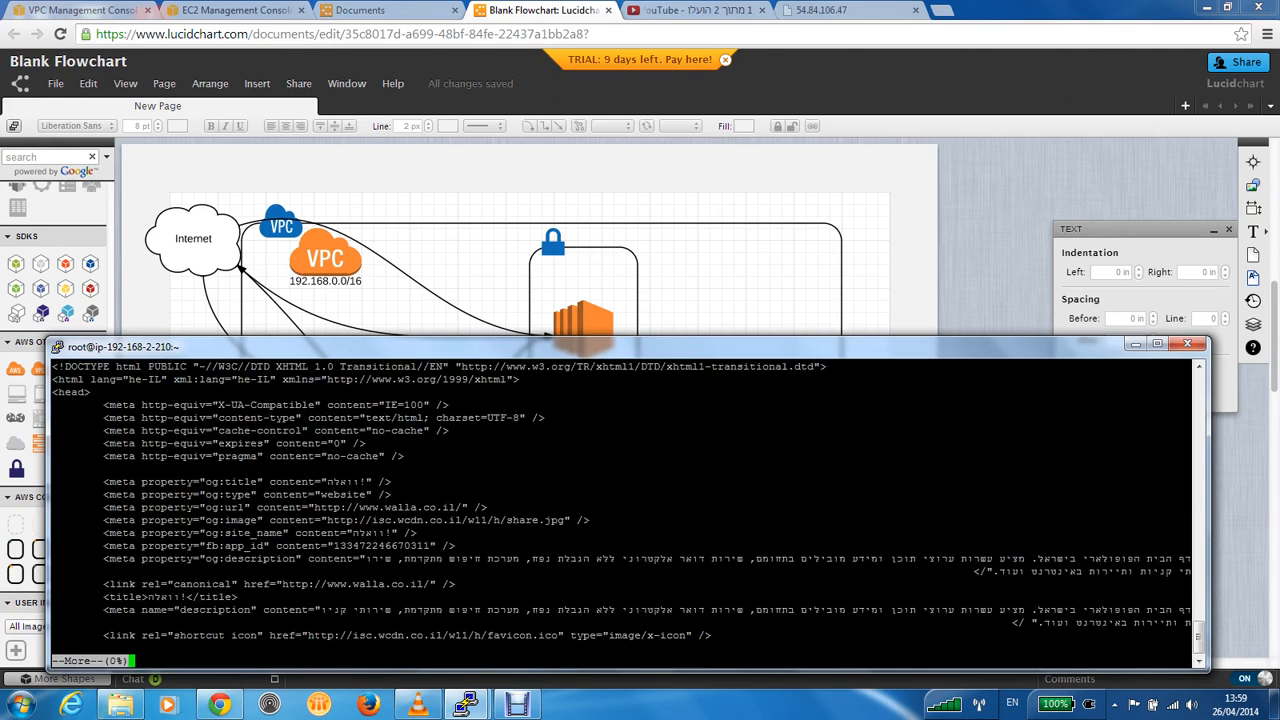
{"action": "key", "text": "q"}
{"action": "left_click_drag", "start_coordinate": [1106, 596], "coordinate": [520, 562]}
{"action": "left_click", "coordinate": [535, 565]}
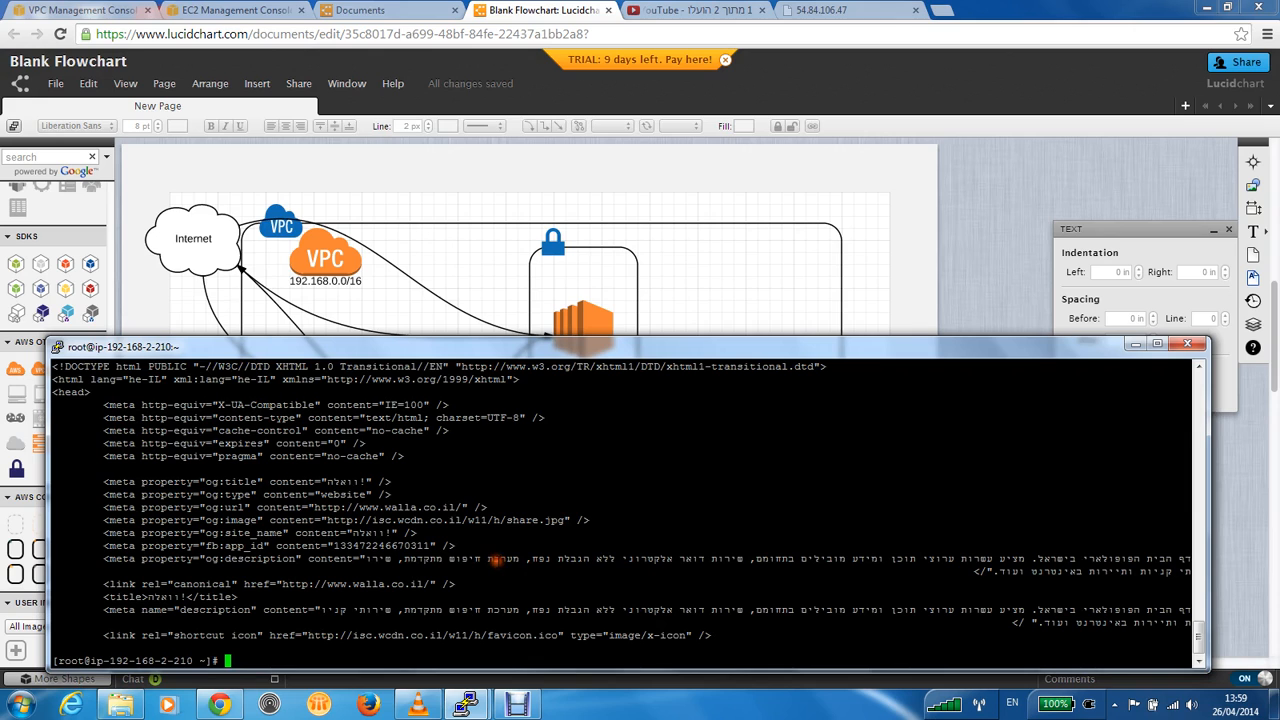
{"action": "left_click", "coordinate": [766, 184]}
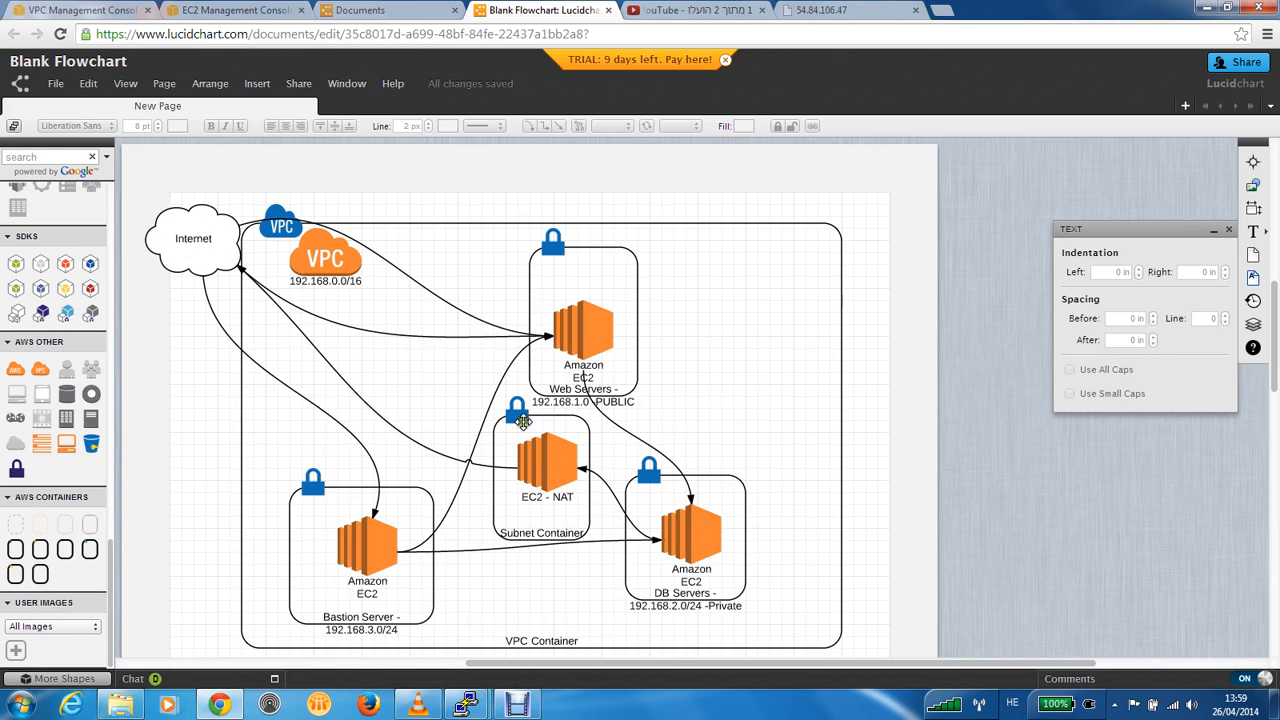
{"action": "left_click", "coordinate": [516, 705]}
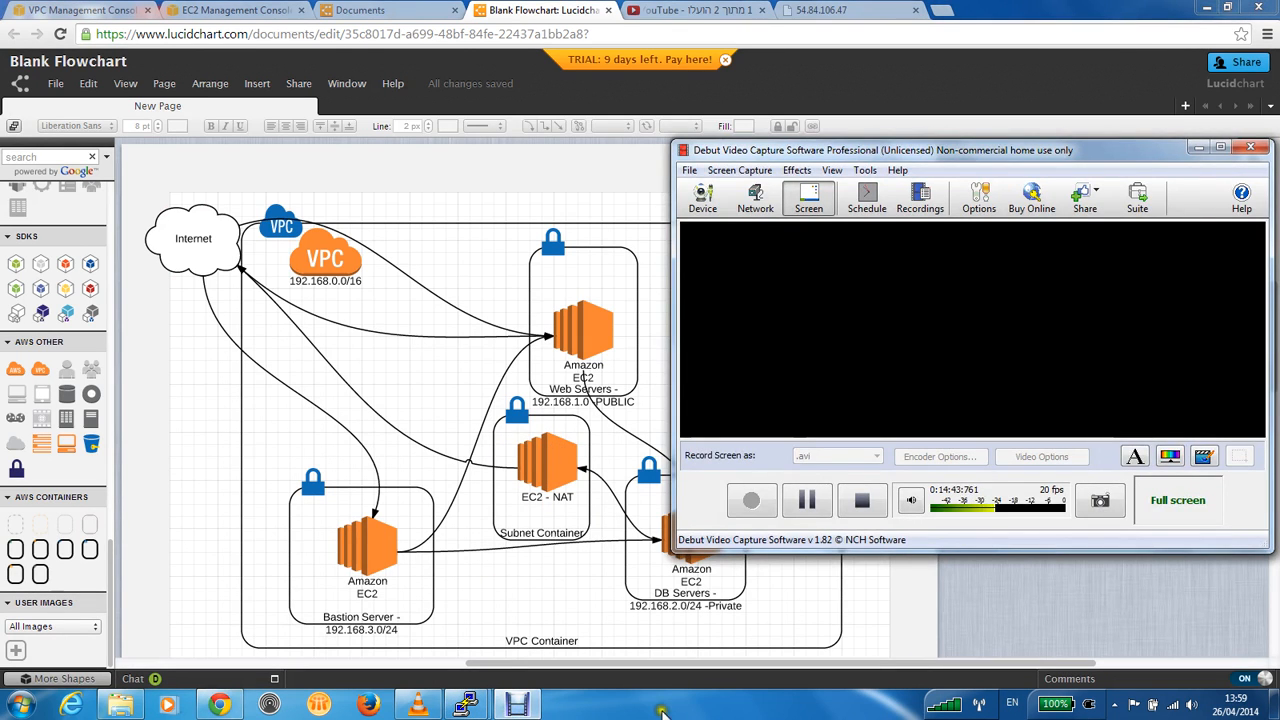
{"action": "left_click", "coordinate": [701, 708]}
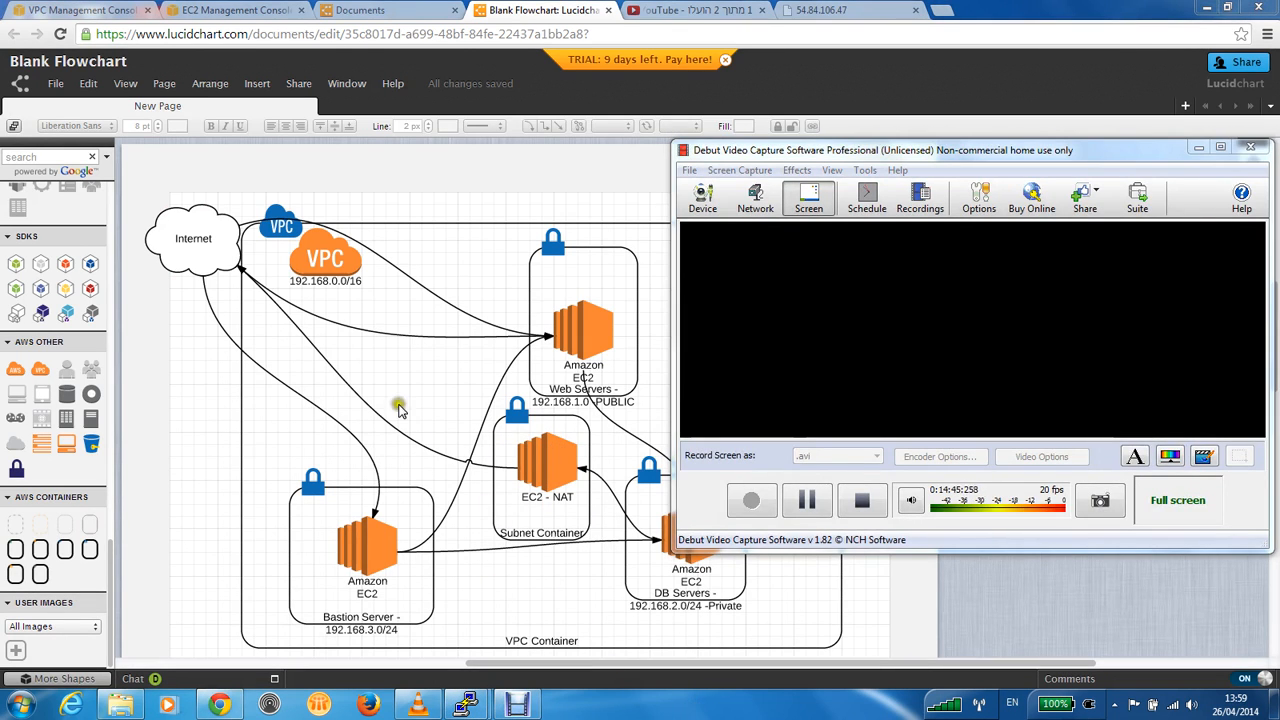
Switch from the Lucidchart diagram to the VPC console and review the inbound and outbound rules of the SG-NAT security group
{"action": "left_click", "coordinate": [232, 390]}
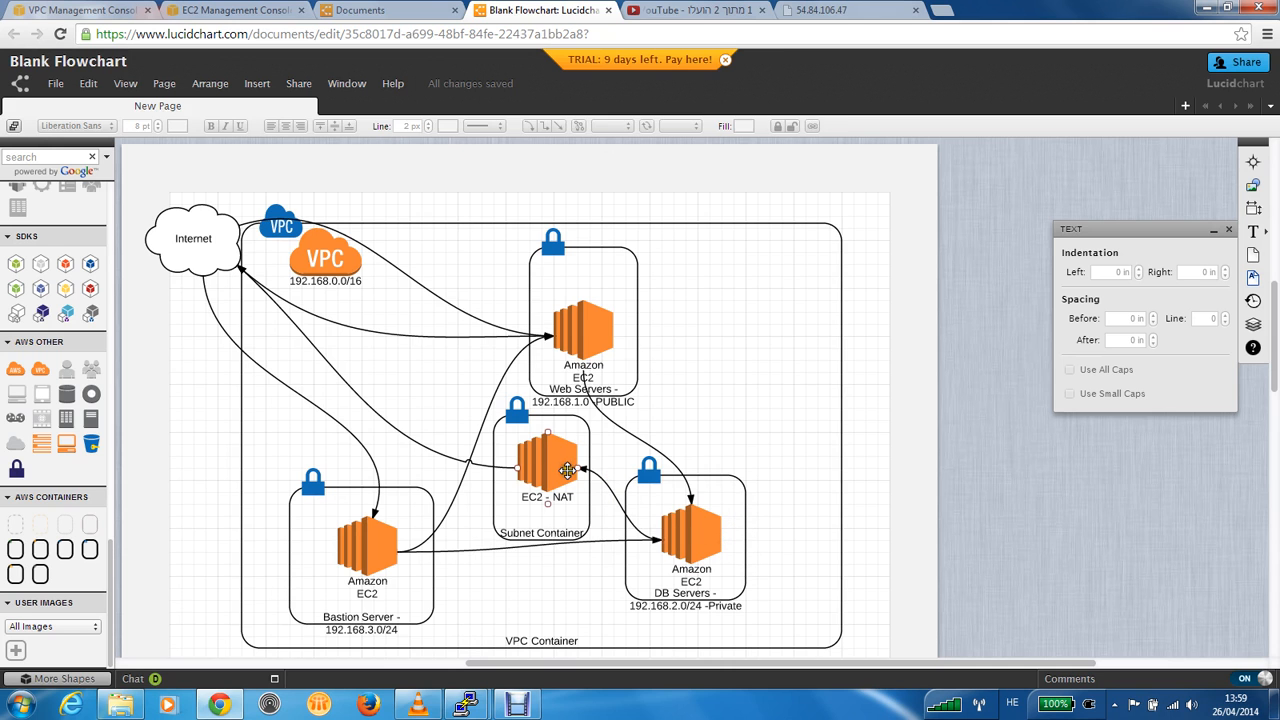
{"action": "left_click", "coordinate": [219, 704]}
{"action": "left_click", "coordinate": [222, 706]}
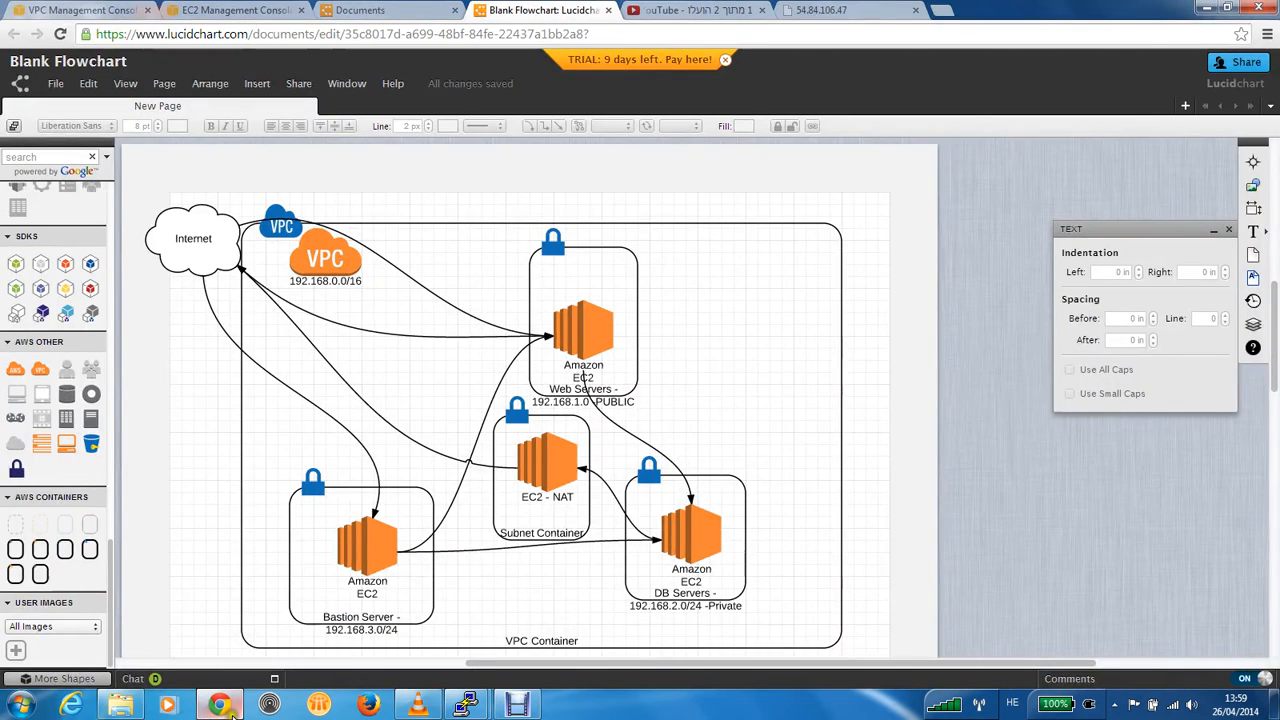
{"action": "left_click", "coordinate": [84, 9]}
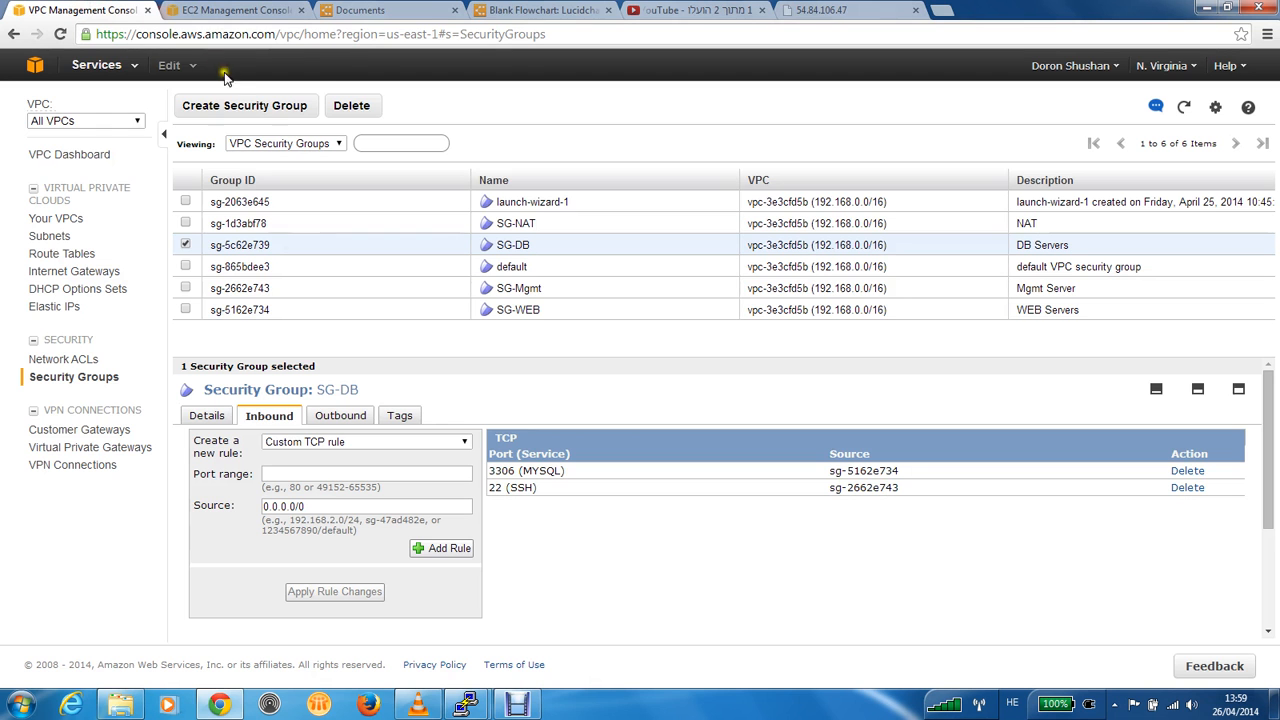
{"action": "left_click", "coordinate": [185, 244]}
{"action": "left_click", "coordinate": [186, 224]}
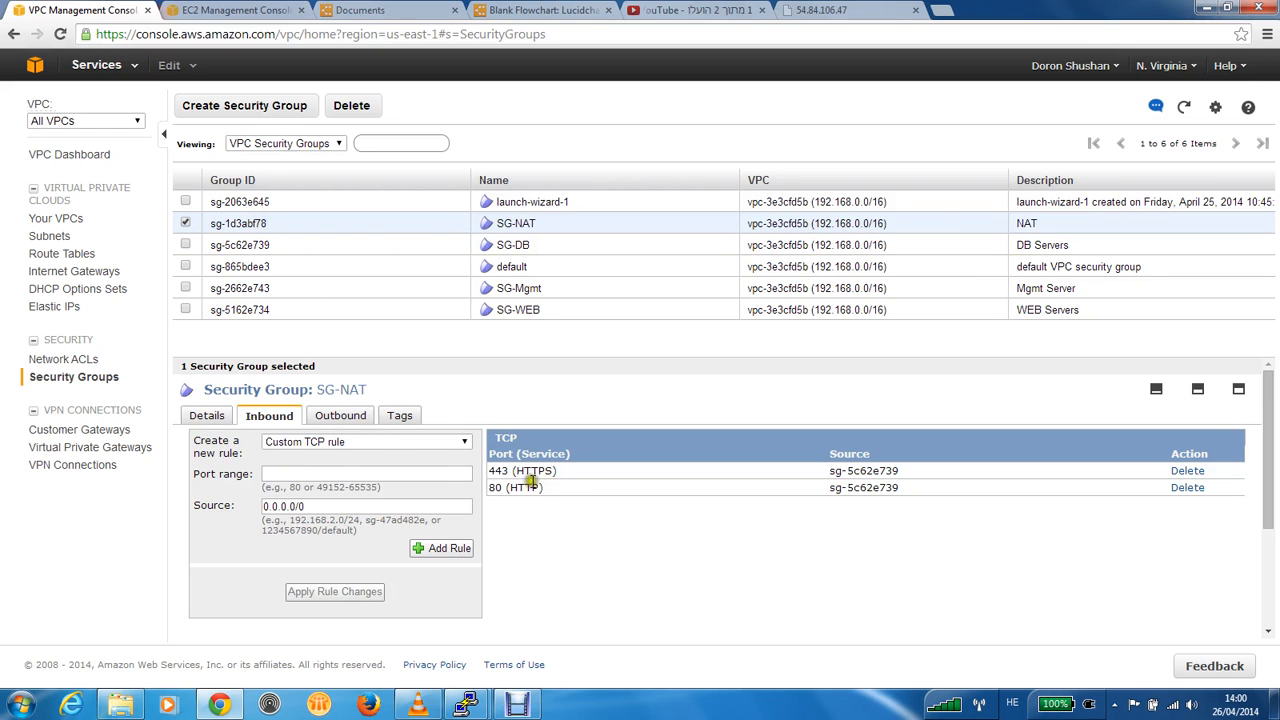
{"action": "left_click", "coordinate": [336, 418]}
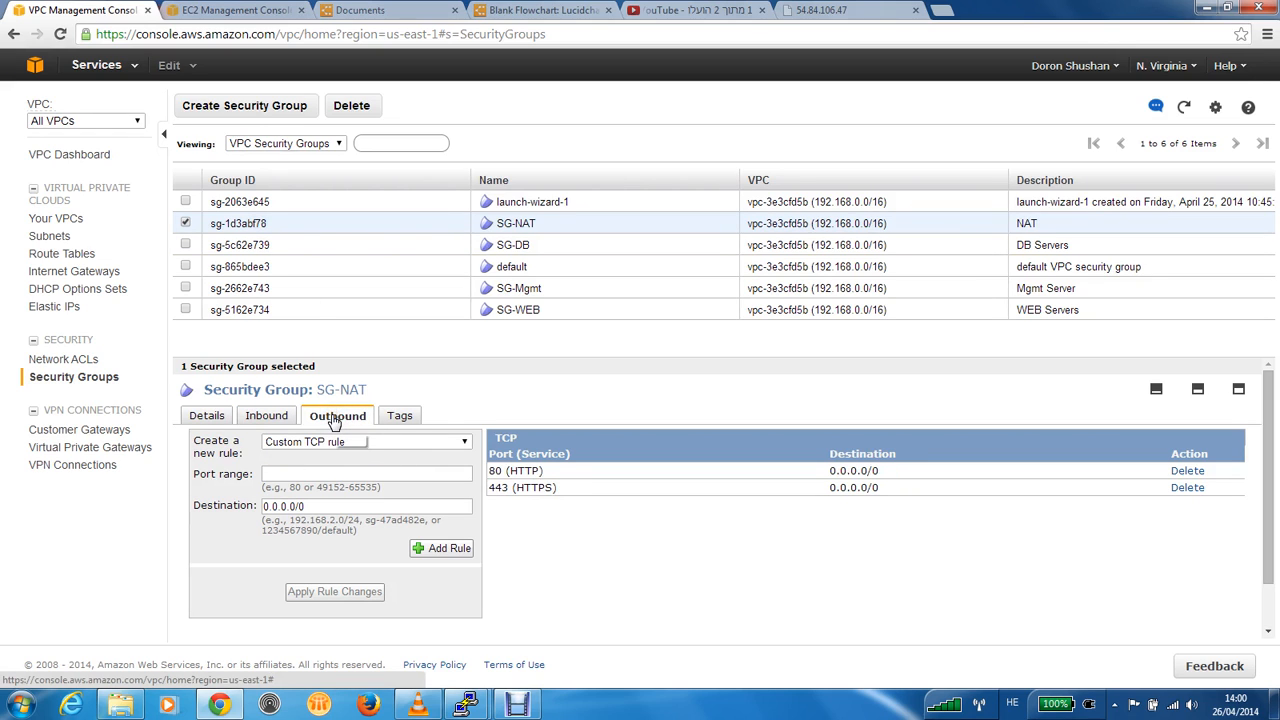
Delete the inbound port 80 (HTTP) rule from SG-NAT and apply the rule changes
{"action": "left_click", "coordinate": [262, 415]}
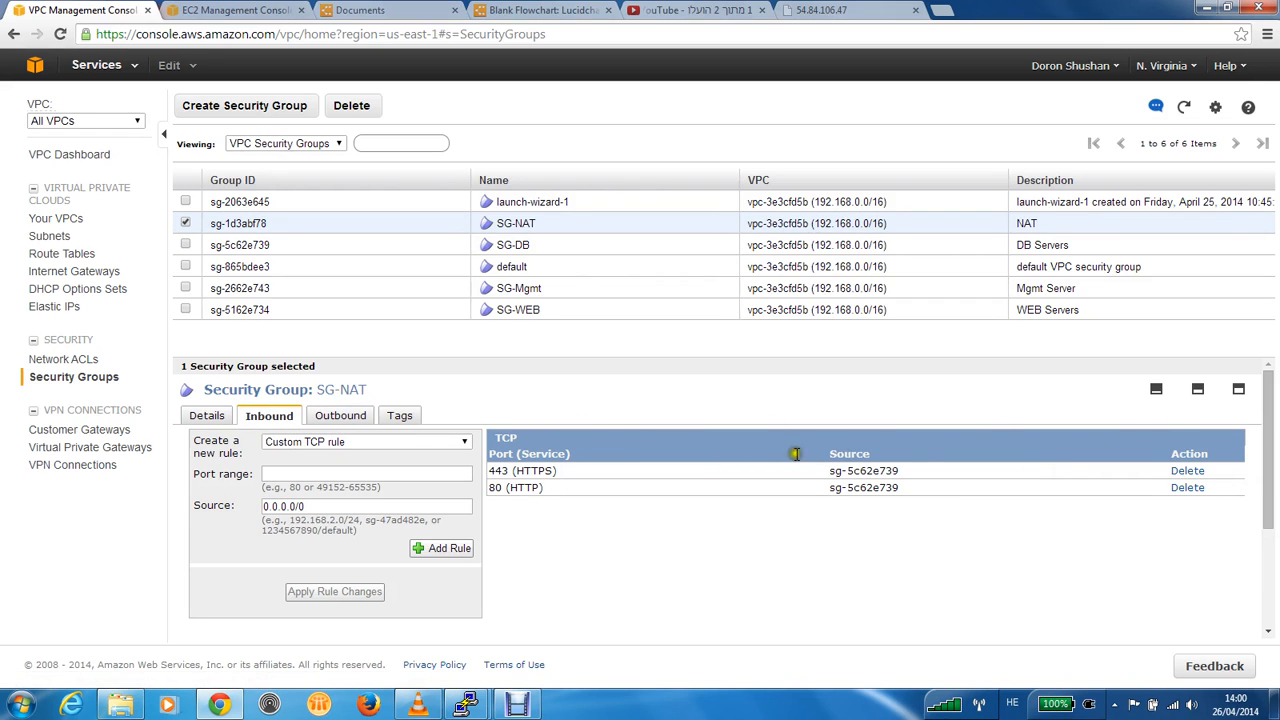
{"action": "left_click", "coordinate": [1187, 488]}
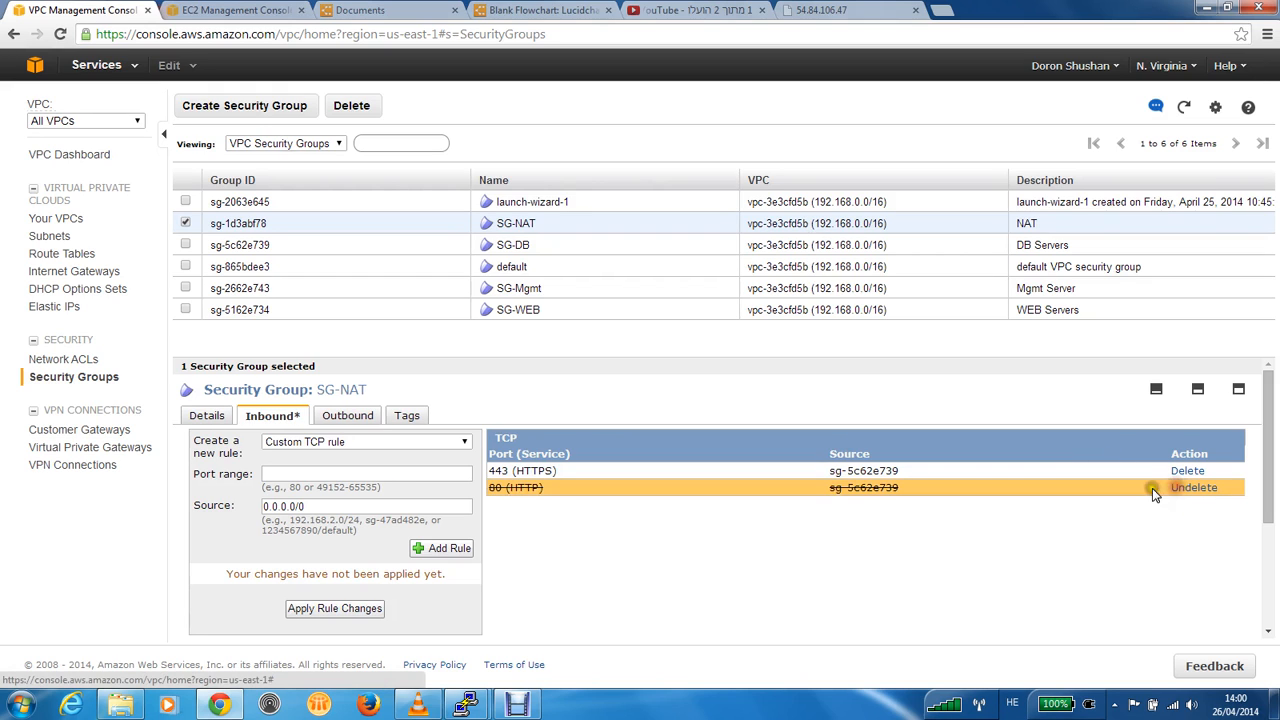
{"action": "left_click", "coordinate": [344, 609]}
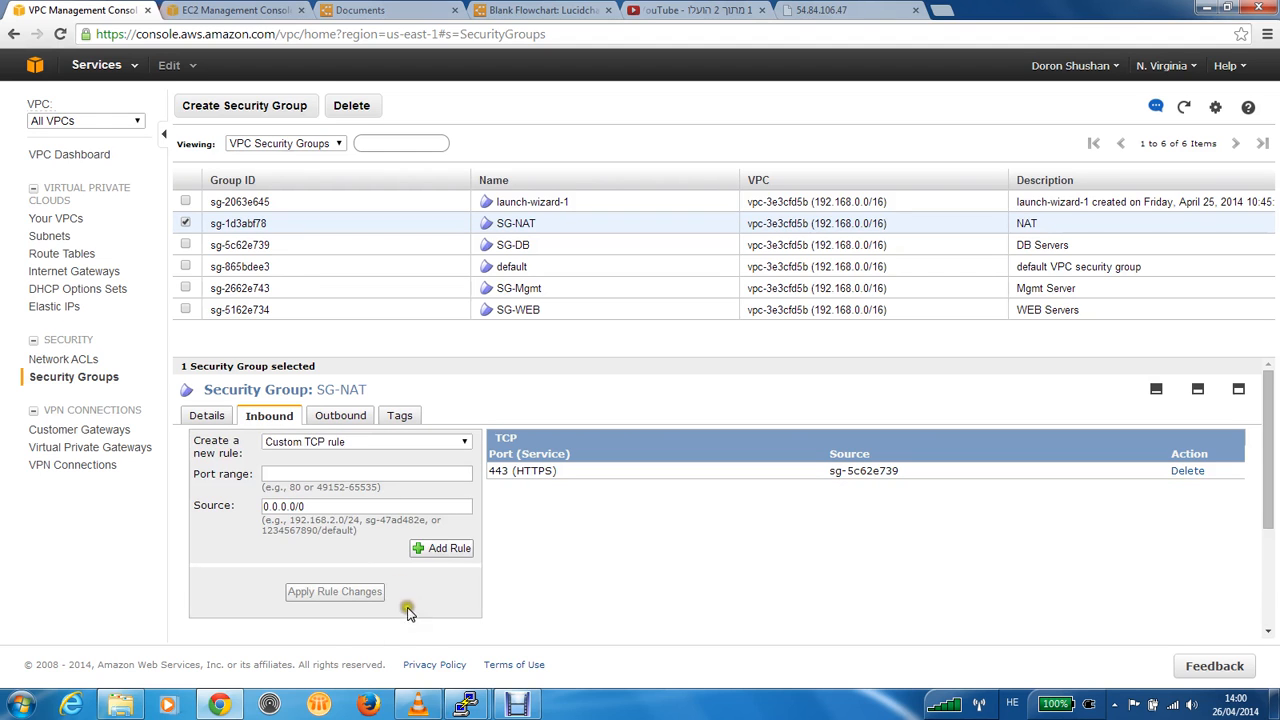
{"action": "mouse_move", "coordinate": [466, 705]}
{"action": "left_click", "coordinate": [412, 635]}
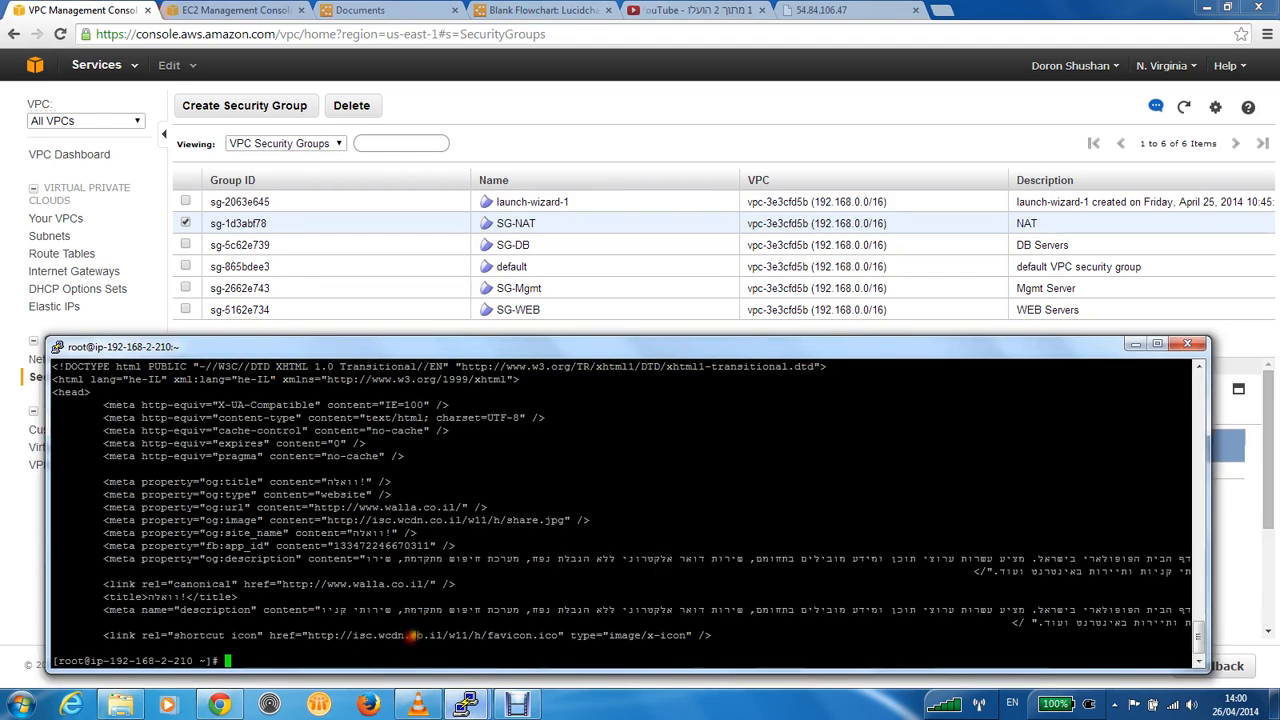
{"action": "type", "text": "more index.html"}
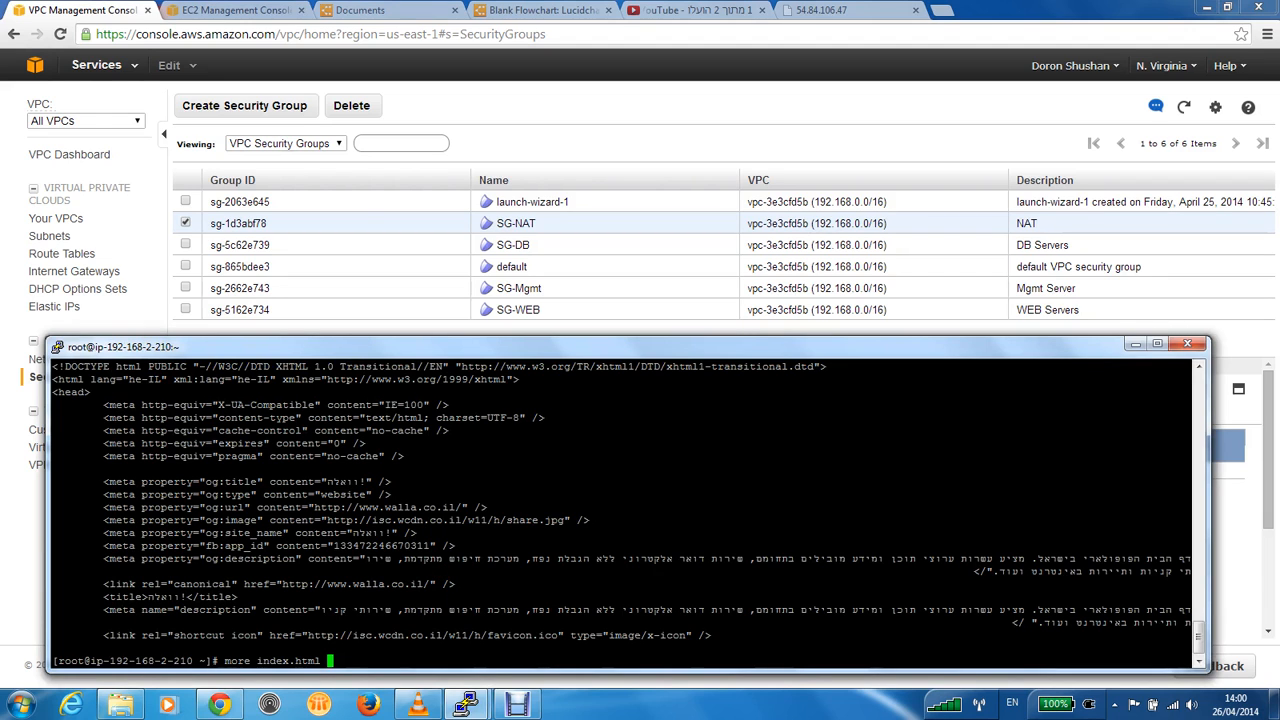
{"action": "key", "text": "Up"}
{"action": "key", "text": "Return"}
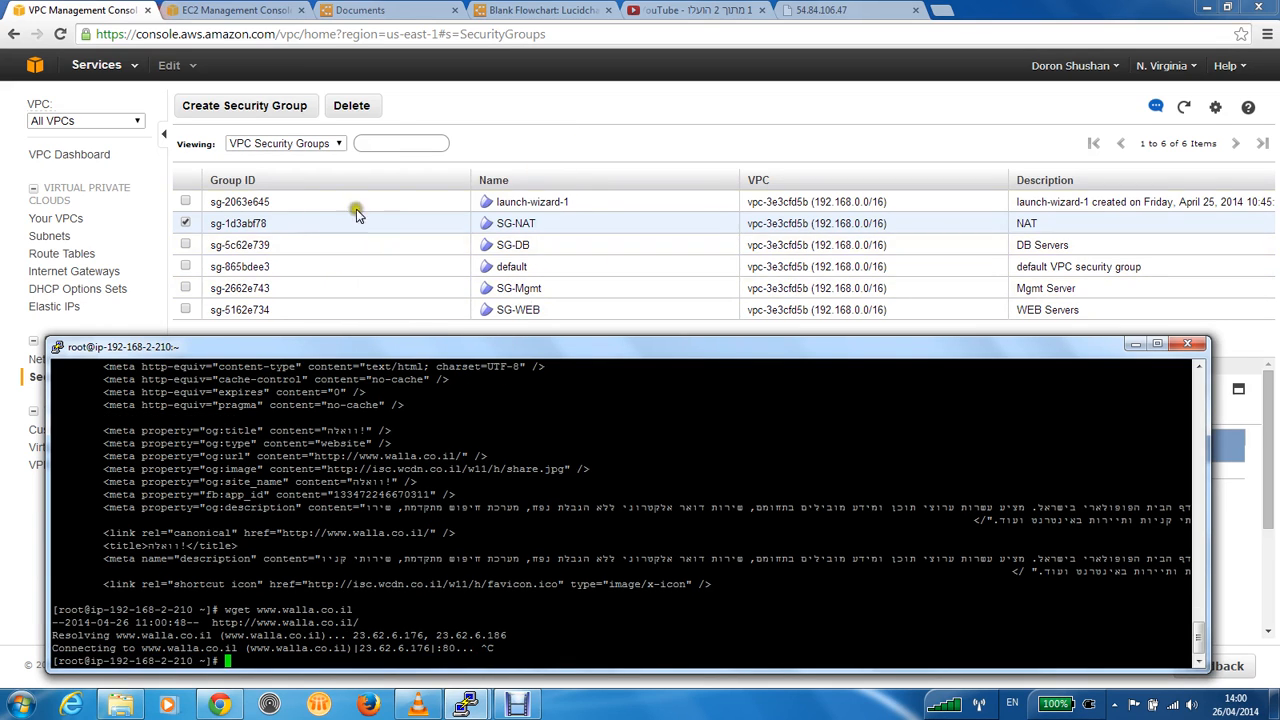
Back in the VPC console, add an inbound custom TCP rule to SG-NAT for port 80 with source sg-5c62e739 and apply the changes
{"action": "left_click", "coordinate": [476, 97]}
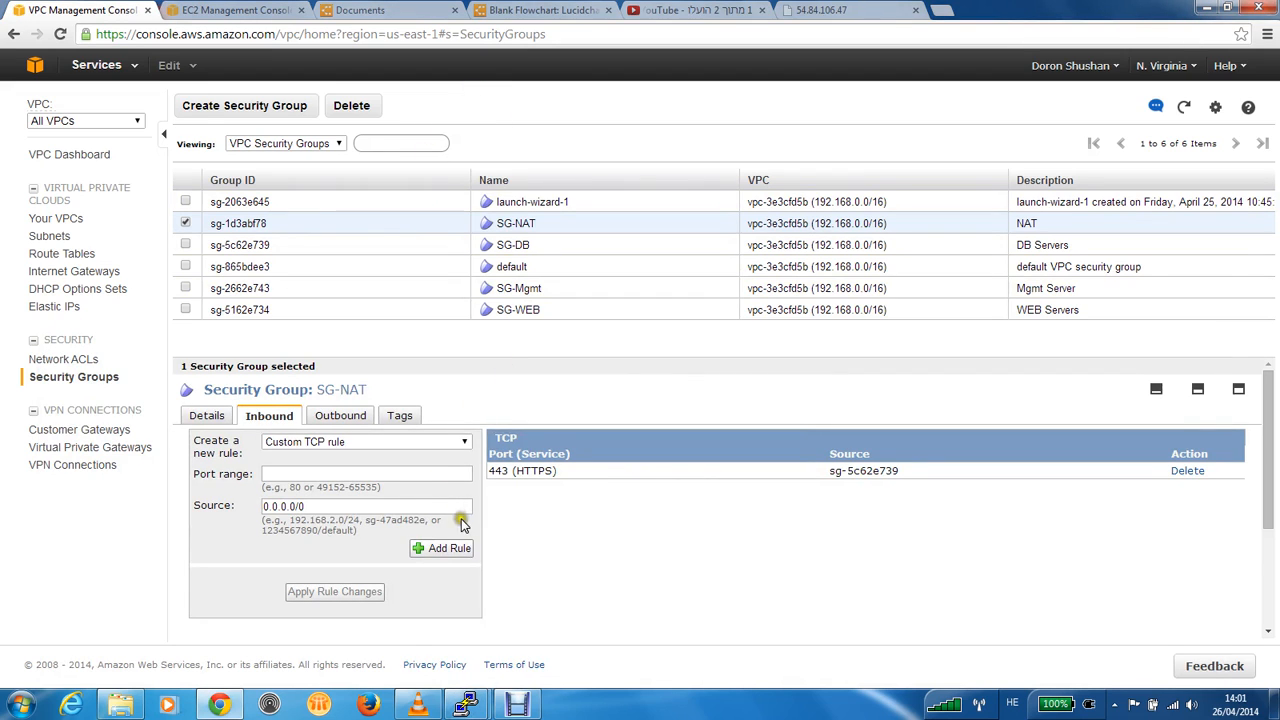
{"action": "left_click", "coordinate": [396, 478]}
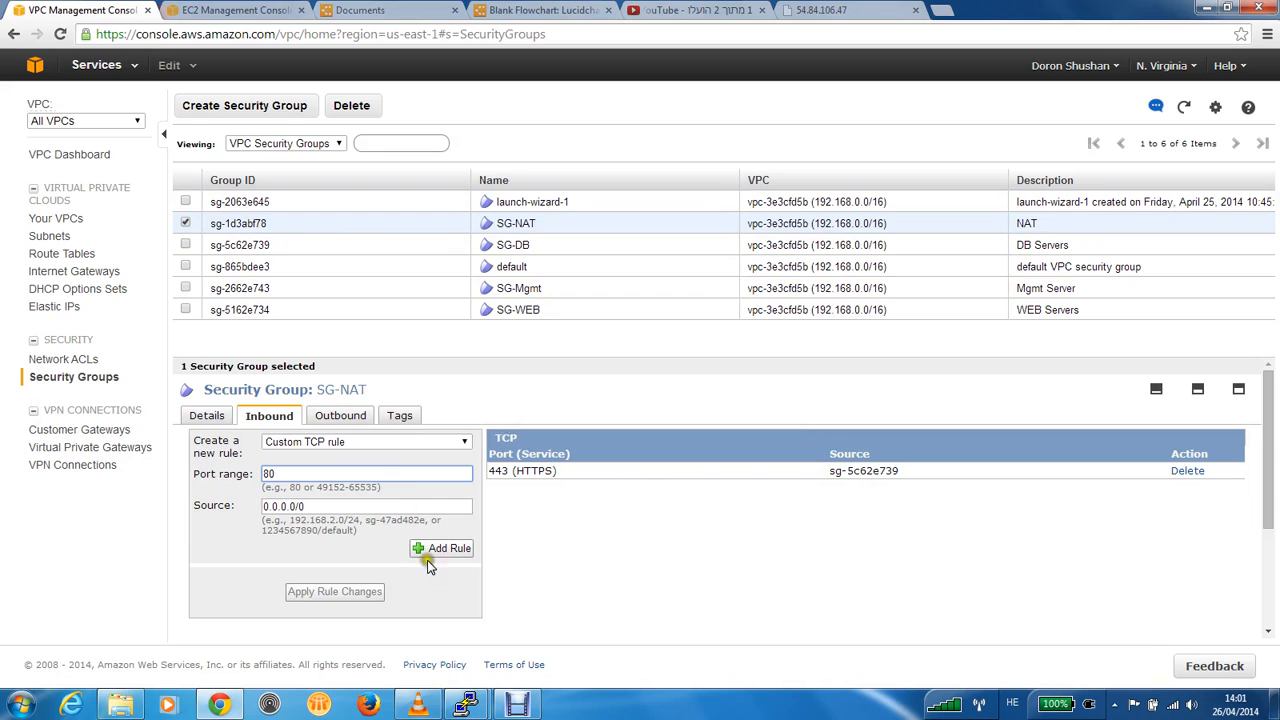
{"action": "left_click_drag", "start_coordinate": [903, 478], "coordinate": [831, 467]}
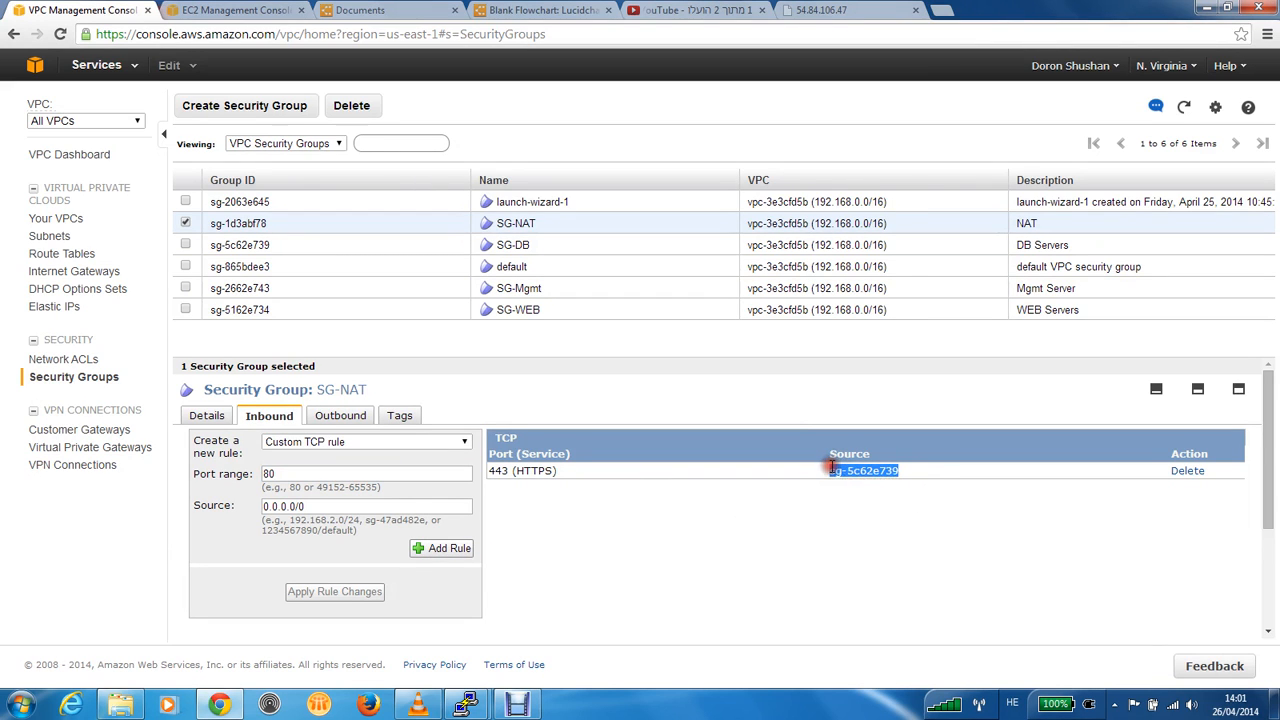
{"action": "left_click_drag", "start_coordinate": [405, 506], "coordinate": [224, 510]}
{"action": "type", "text": "די"}
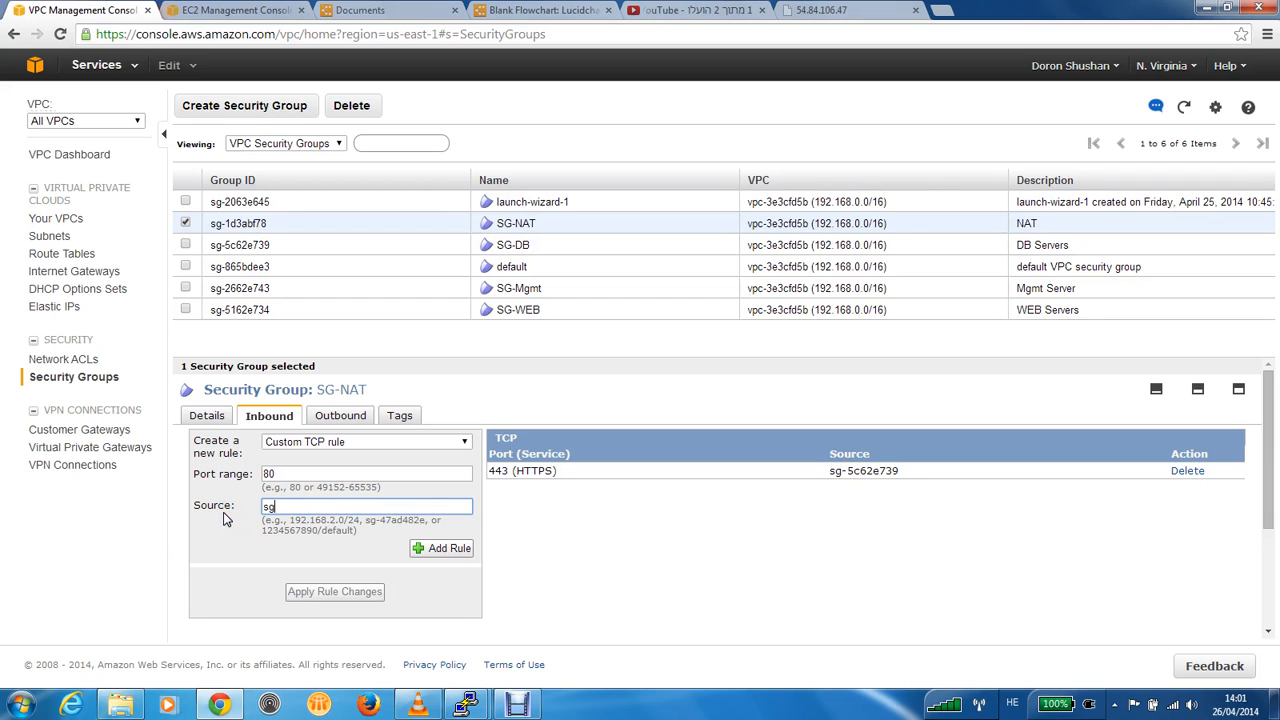
{"action": "left_click", "coordinate": [382, 542]}
{"action": "left_click", "coordinate": [432, 552]}
{"action": "left_click", "coordinate": [334, 610]}
{"action": "mouse_move", "coordinate": [468, 698]}
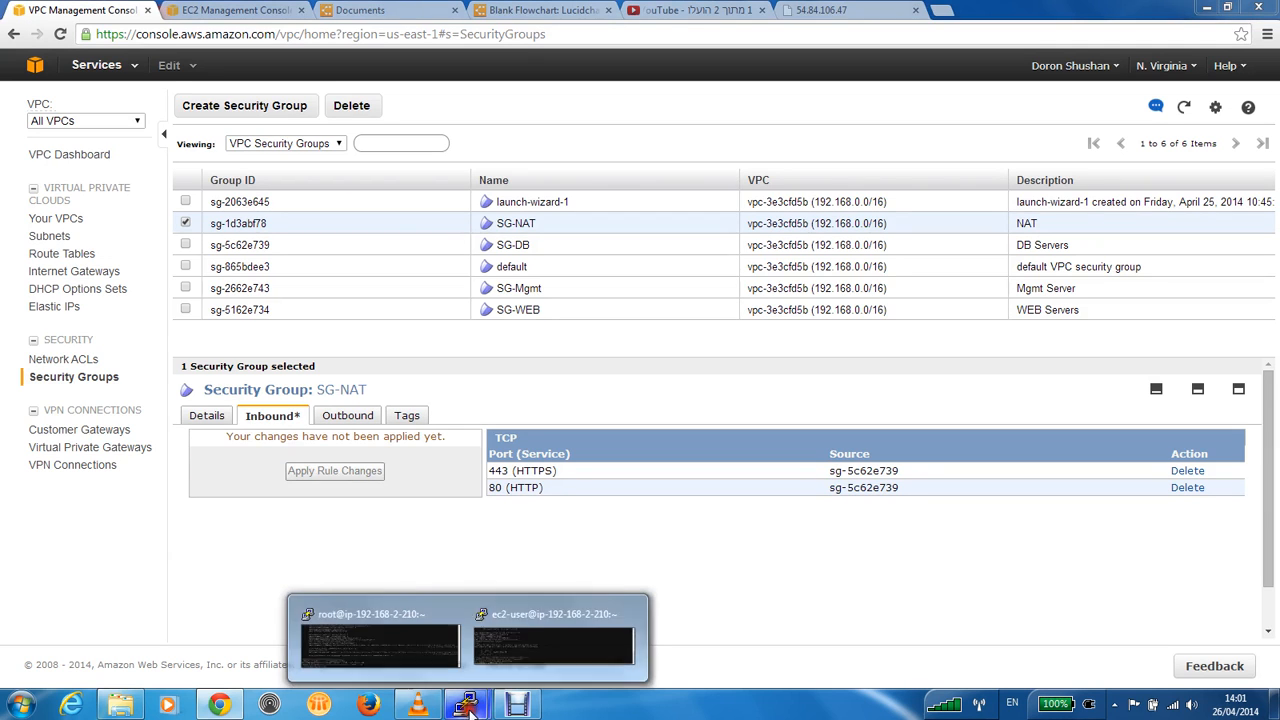
{"action": "left_click", "coordinate": [430, 630]}
{"action": "key", "text": "Up"}
{"action": "key", "text": "Return"}
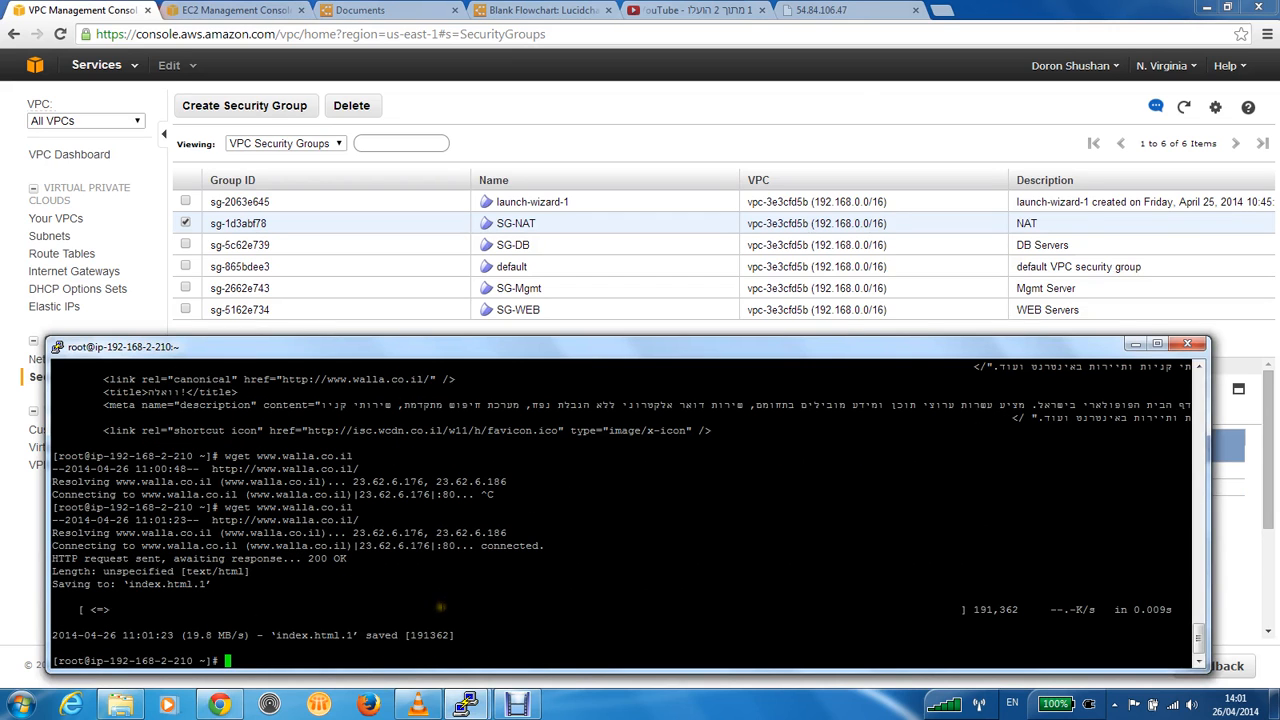
Switch to the EC2 console, select the NAT instance, locate its Change Source/Dest. Check option and inspect the Source/dest. check value in its description
{"action": "left_click", "coordinate": [576, 102]}
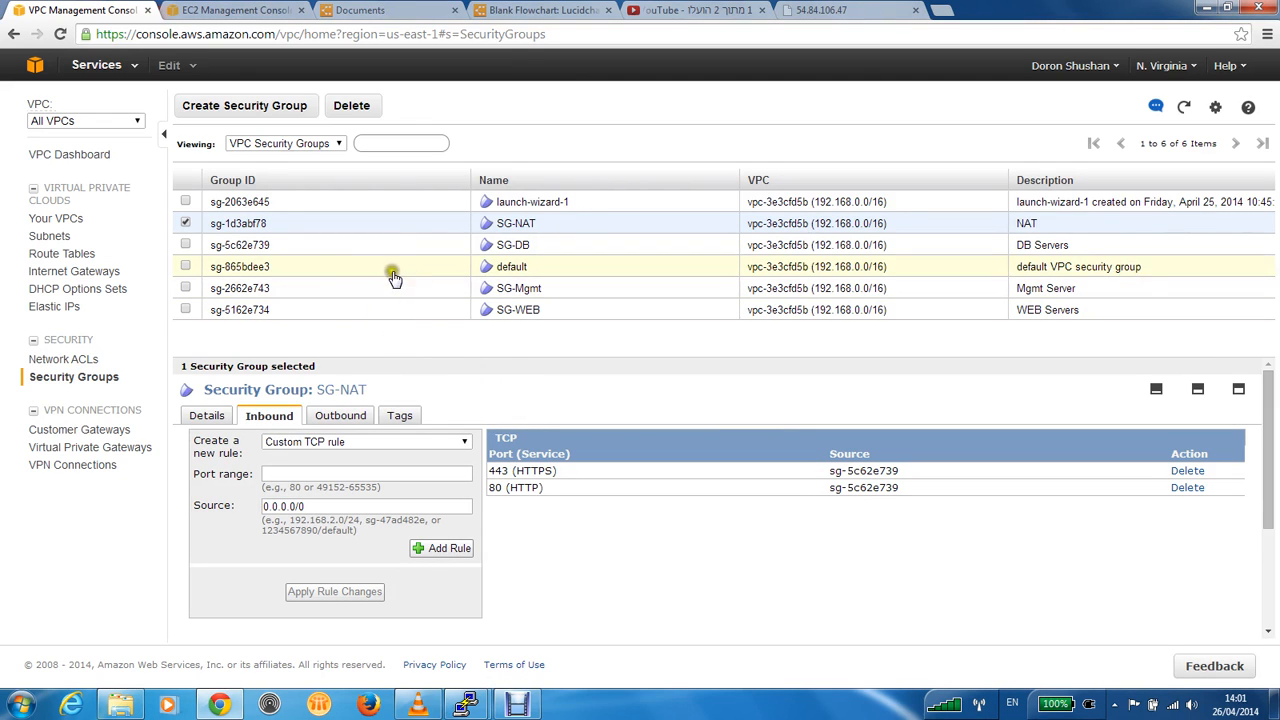
{"action": "left_click", "coordinate": [244, 226]}
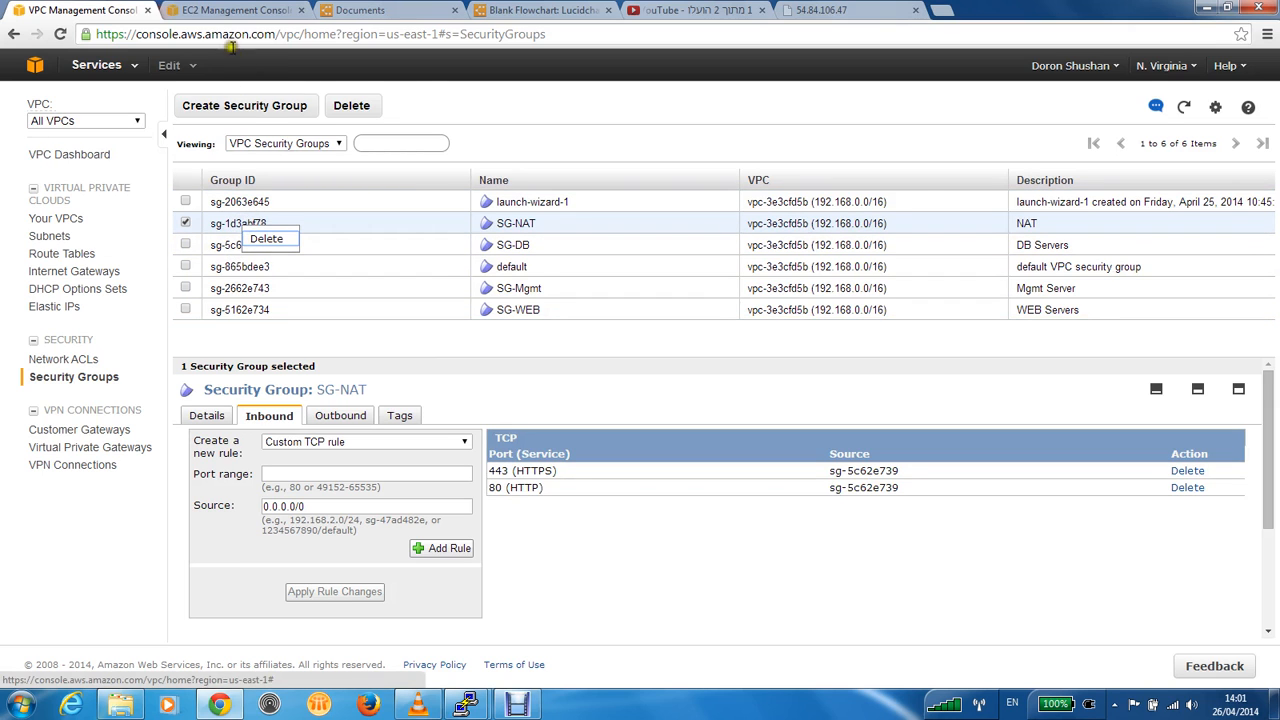
{"action": "left_click", "coordinate": [222, 10]}
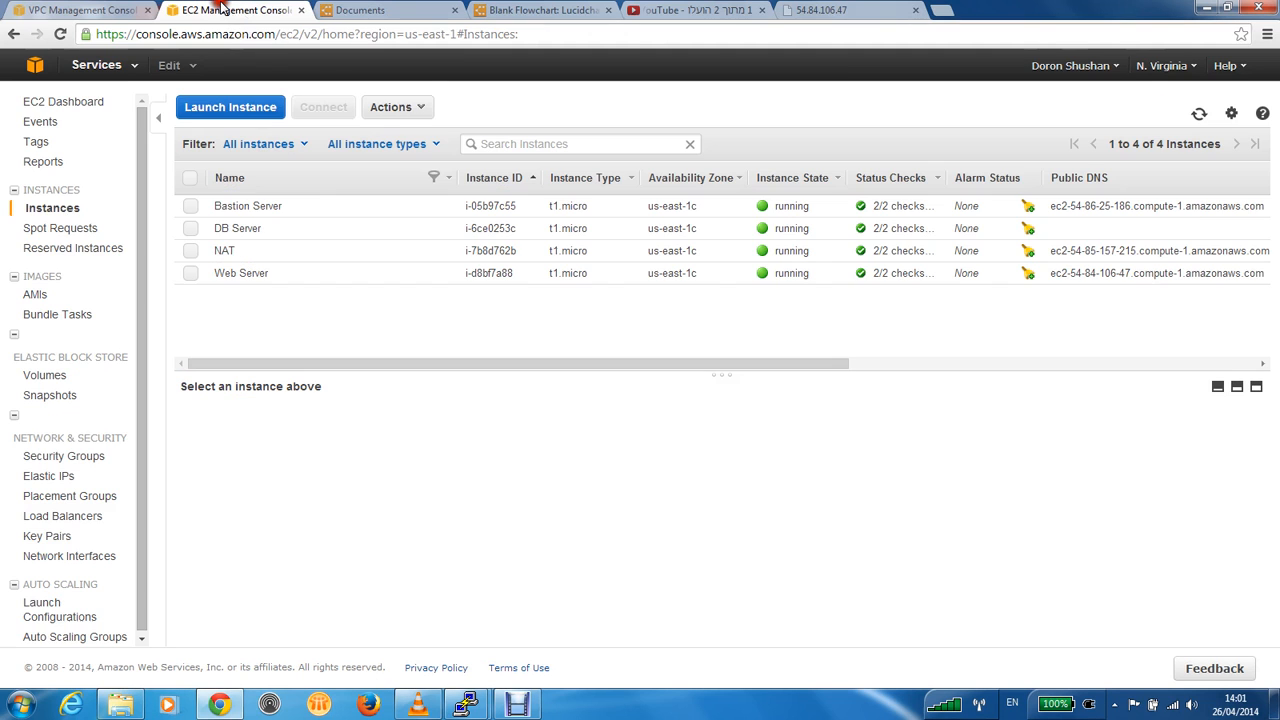
{"action": "left_click", "coordinate": [291, 254]}
{"action": "right_click", "coordinate": [286, 252]}
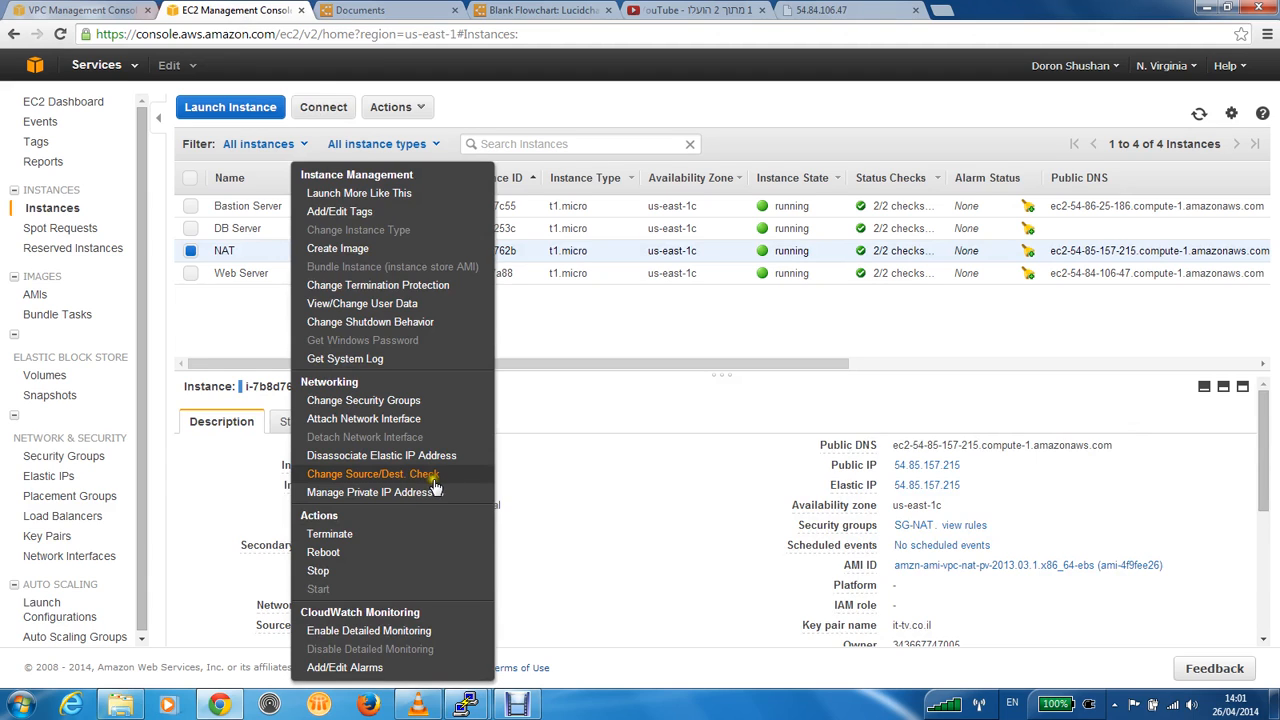
{"action": "left_click", "coordinate": [500, 443]}
{"action": "left_click_drag", "start_coordinate": [395, 625], "coordinate": [367, 633]}
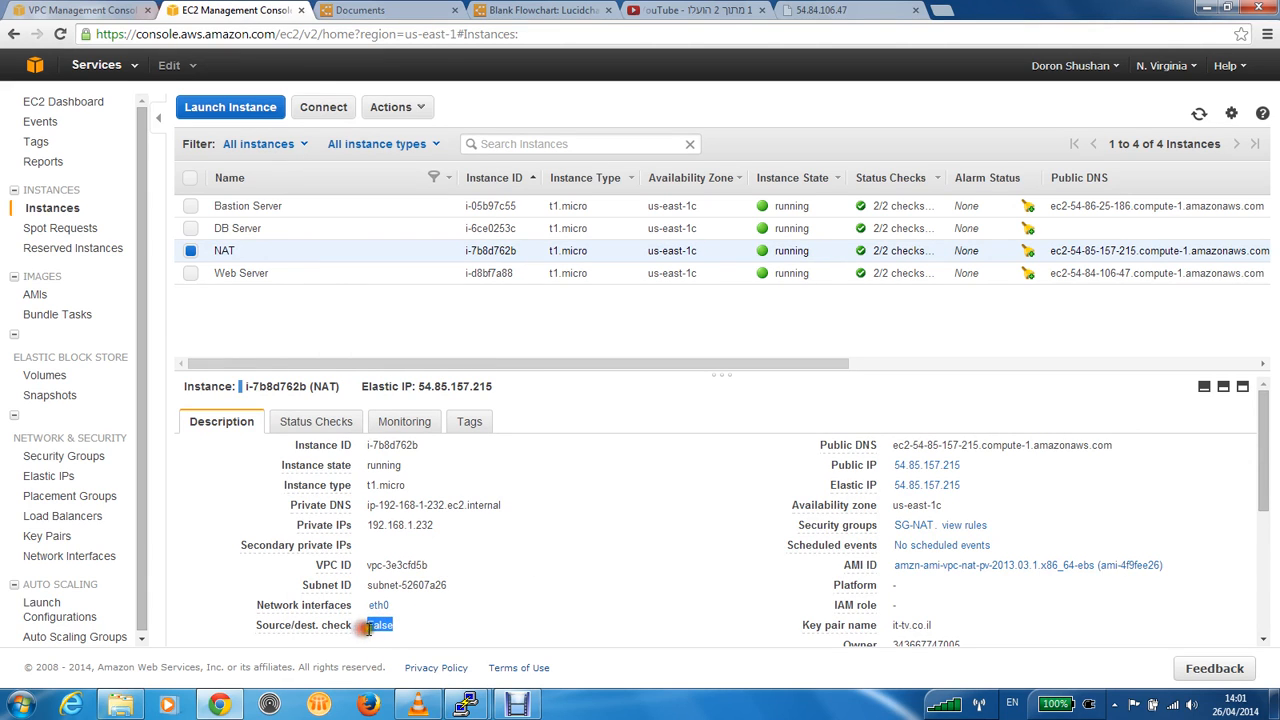
Inspect the Web Server instance's Source/dest. check value for comparison, and return to the Lucidchart VPC diagram
{"action": "left_click", "coordinate": [249, 270]}
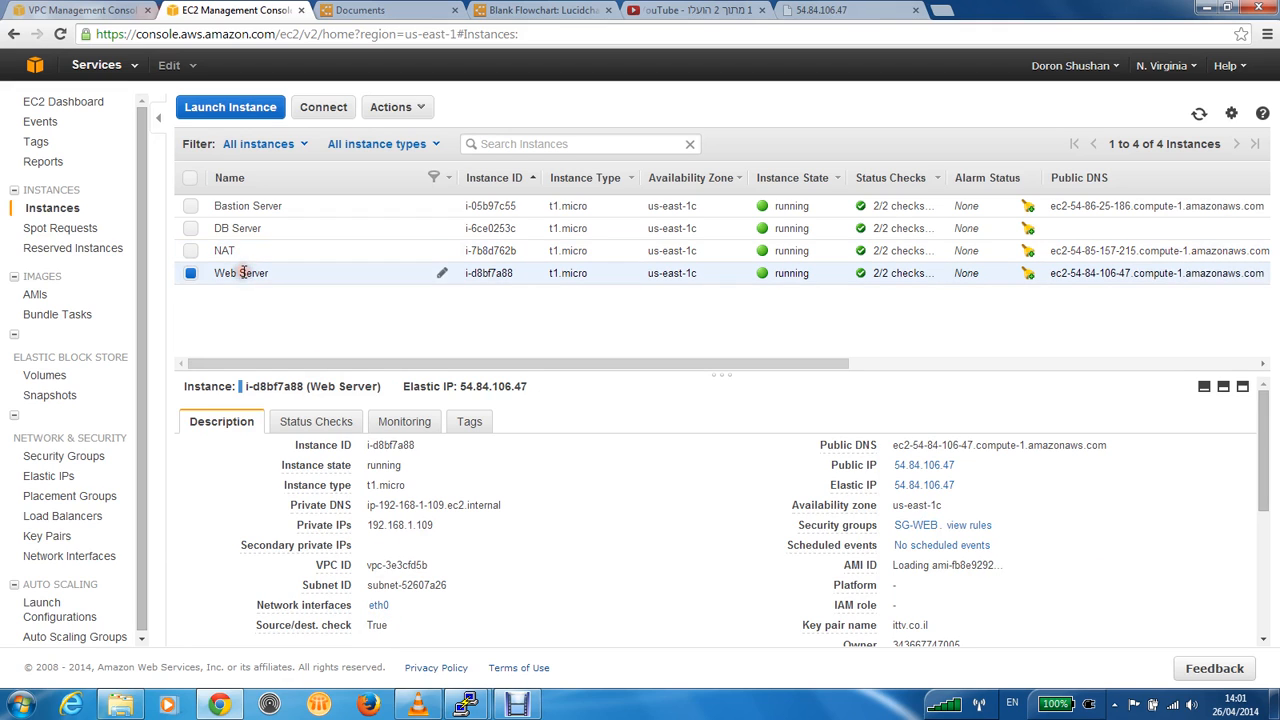
{"action": "double_click", "coordinate": [377, 626]}
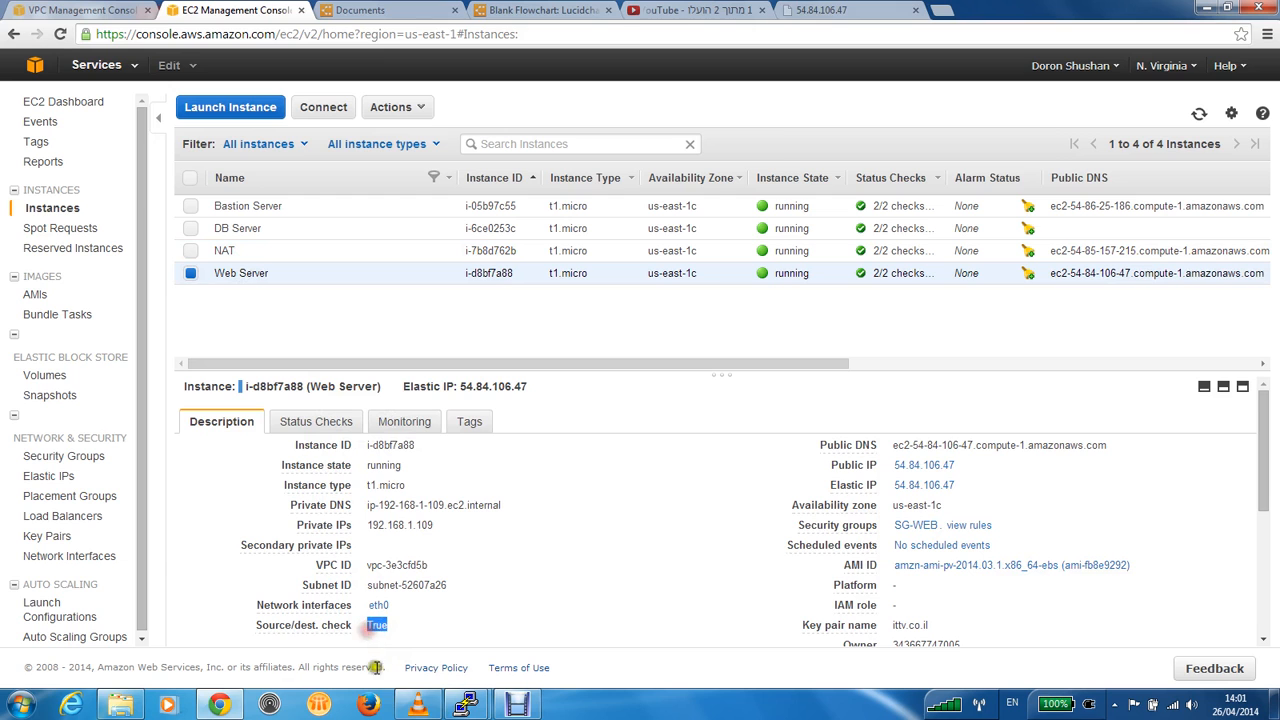
{"action": "left_click", "coordinate": [517, 10]}
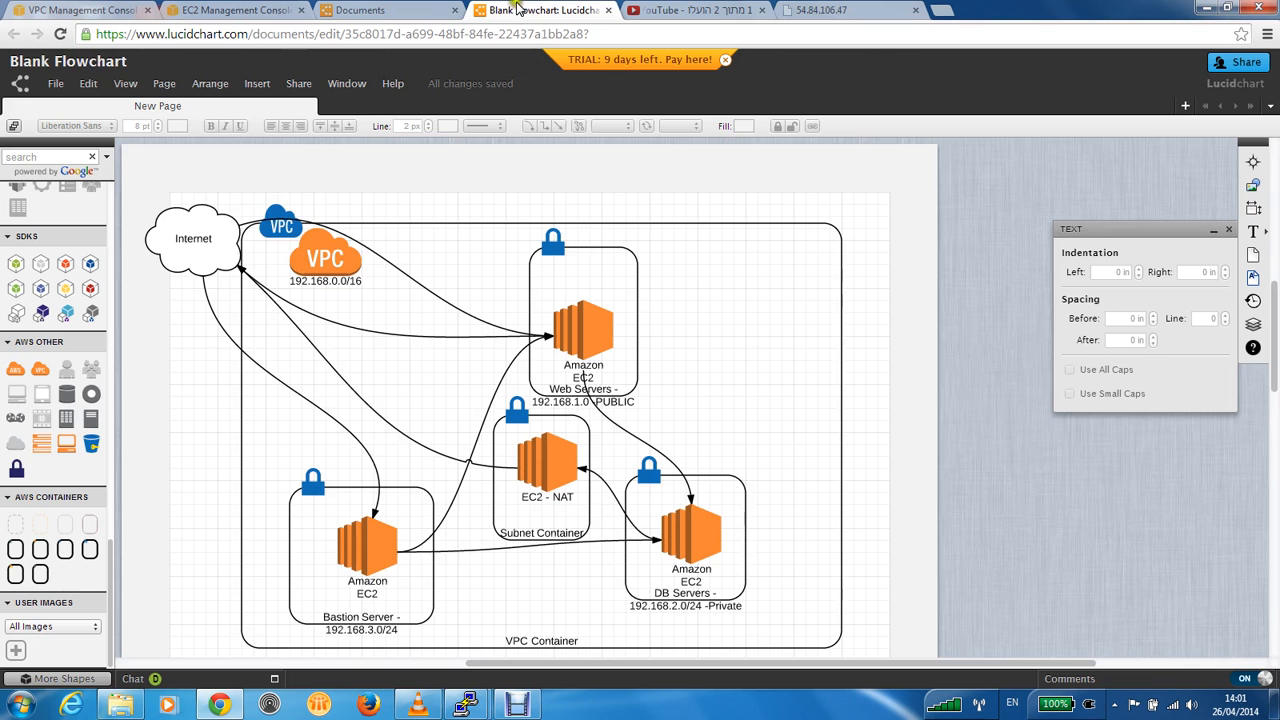